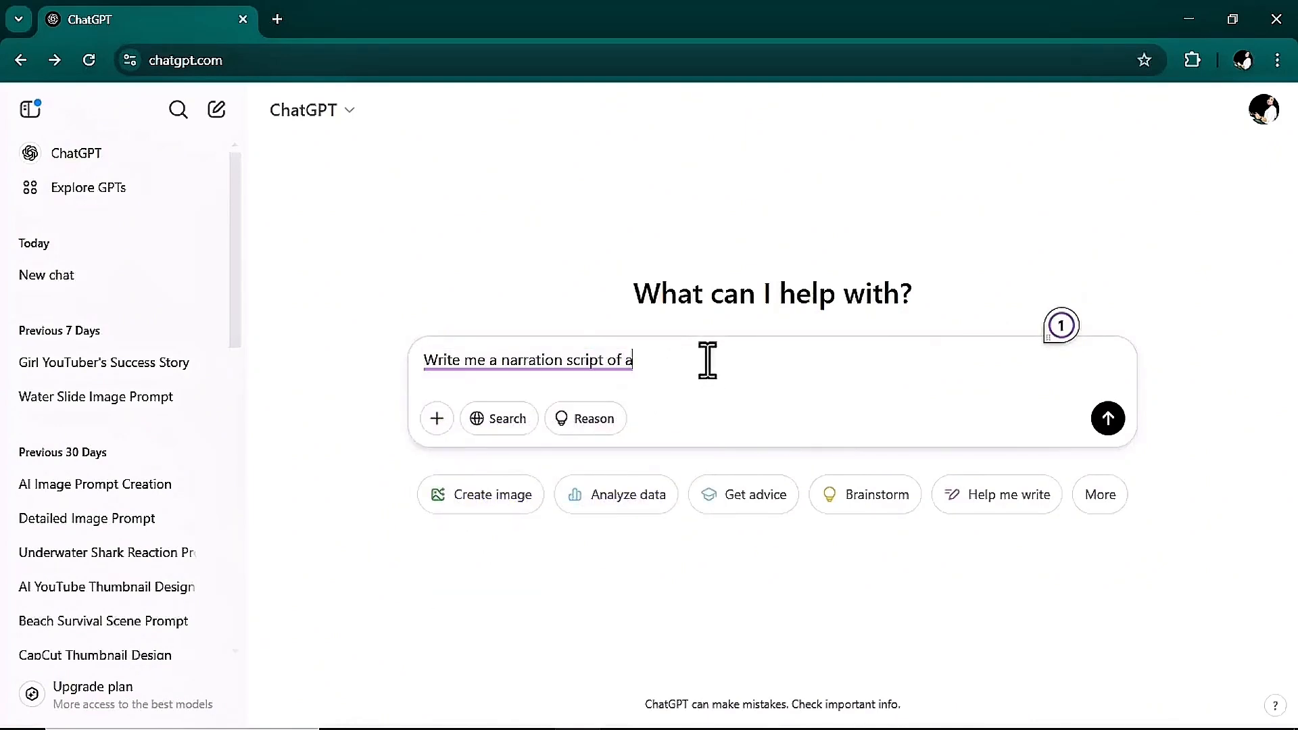
Request a one-minute motivational narration script about a girl YouTuber who starts without expensive equipment and gets monetized after 2 years.
{"action": "type", "text": "motivational story of a girl YouTuber who started her channel without expensive equipment, at first her channel didn't grow, but she didn't give up and worked hard after 2 years suddenly it jumped and got monetized. Make it short so it takes 1 minute to read it out loud."}
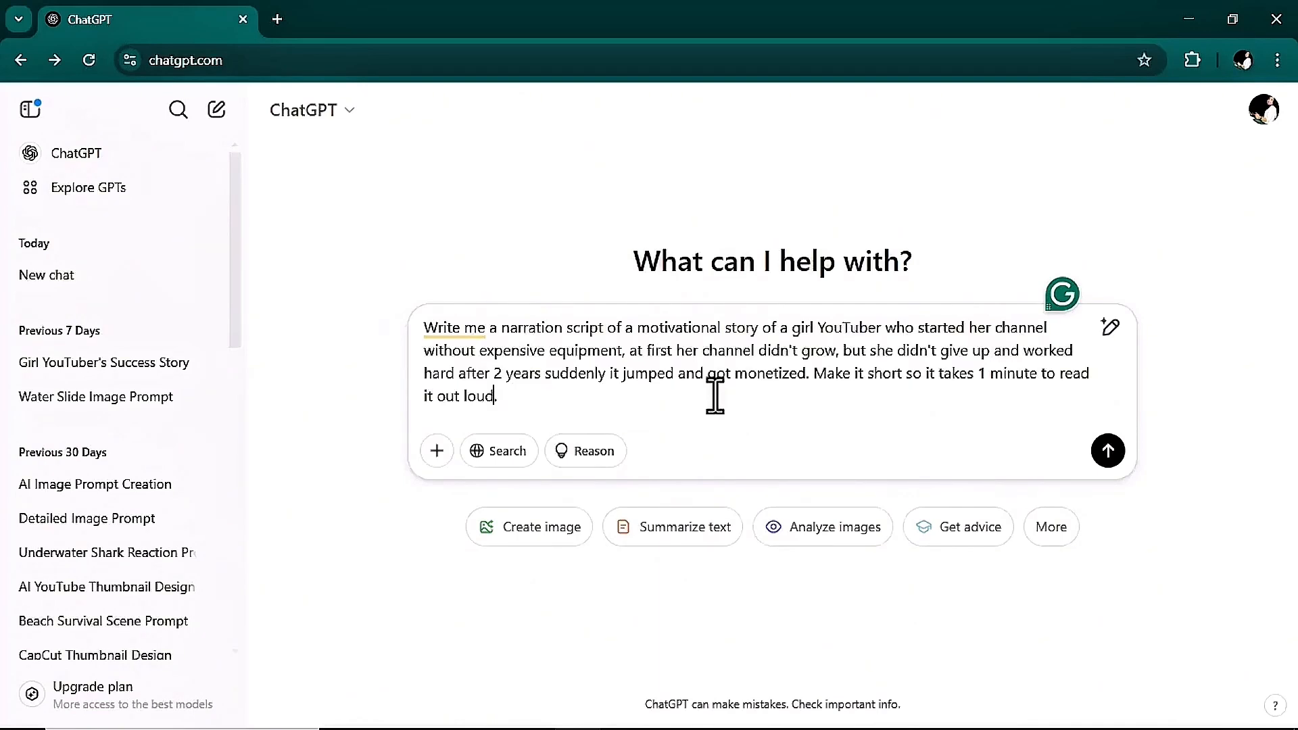
{"action": "mouse_move", "coordinate": [810, 383]}
{"action": "left_mouse_down"}
{"action": "mouse_move", "coordinate": [1107, 382]}
{"action": "mouse_move", "coordinate": [1025, 414]}
{"action": "mouse_move", "coordinate": [848, 362]}
{"action": "mouse_move", "coordinate": [800, 373]}
{"action": "left_mouse_up"}
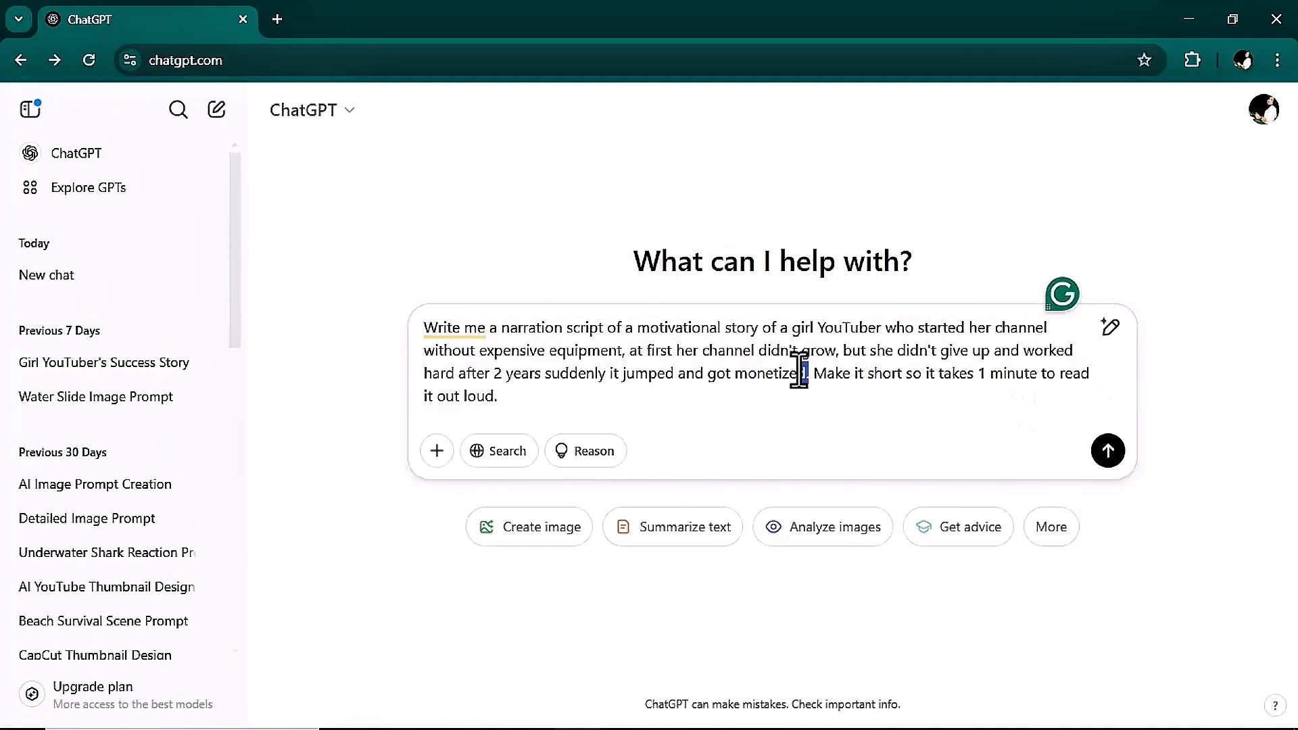
{"action": "left_click", "coordinate": [1107, 451]}
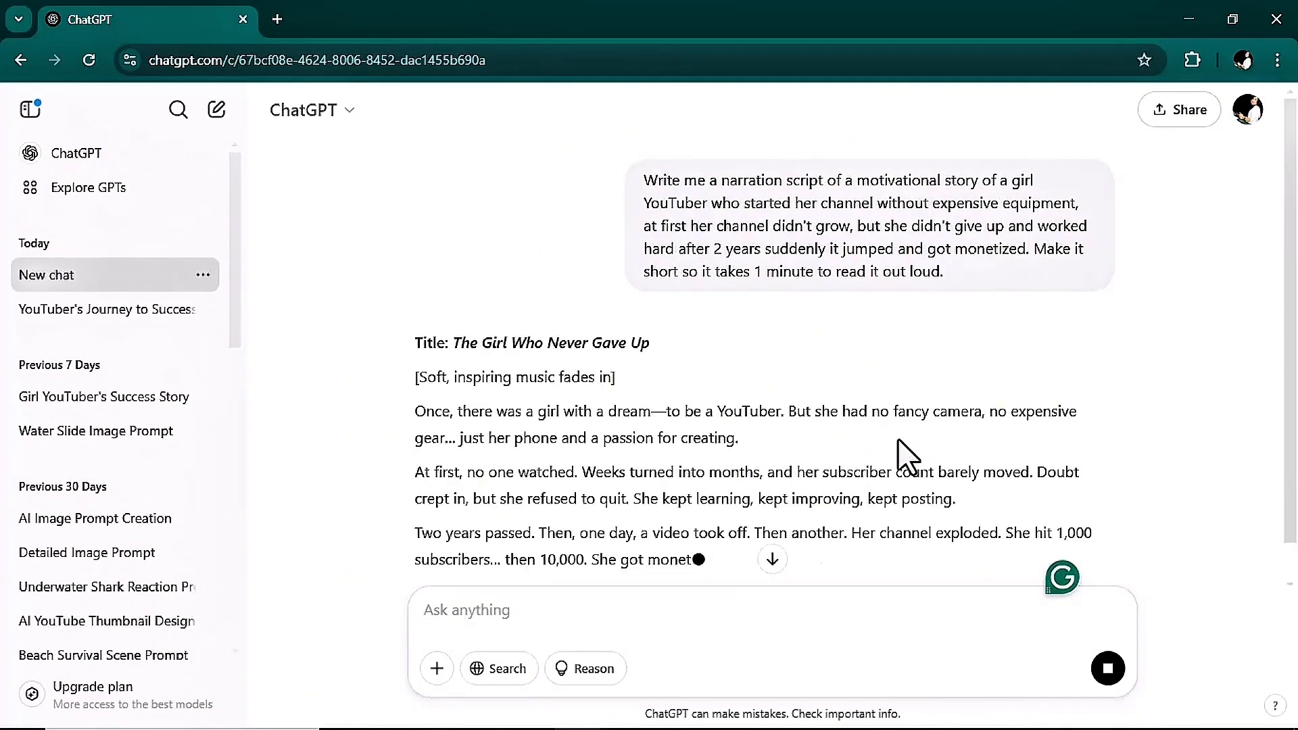
{"action": "scroll", "coordinate": [811, 355], "scroll_direction": "down", "scroll_amount": 4}
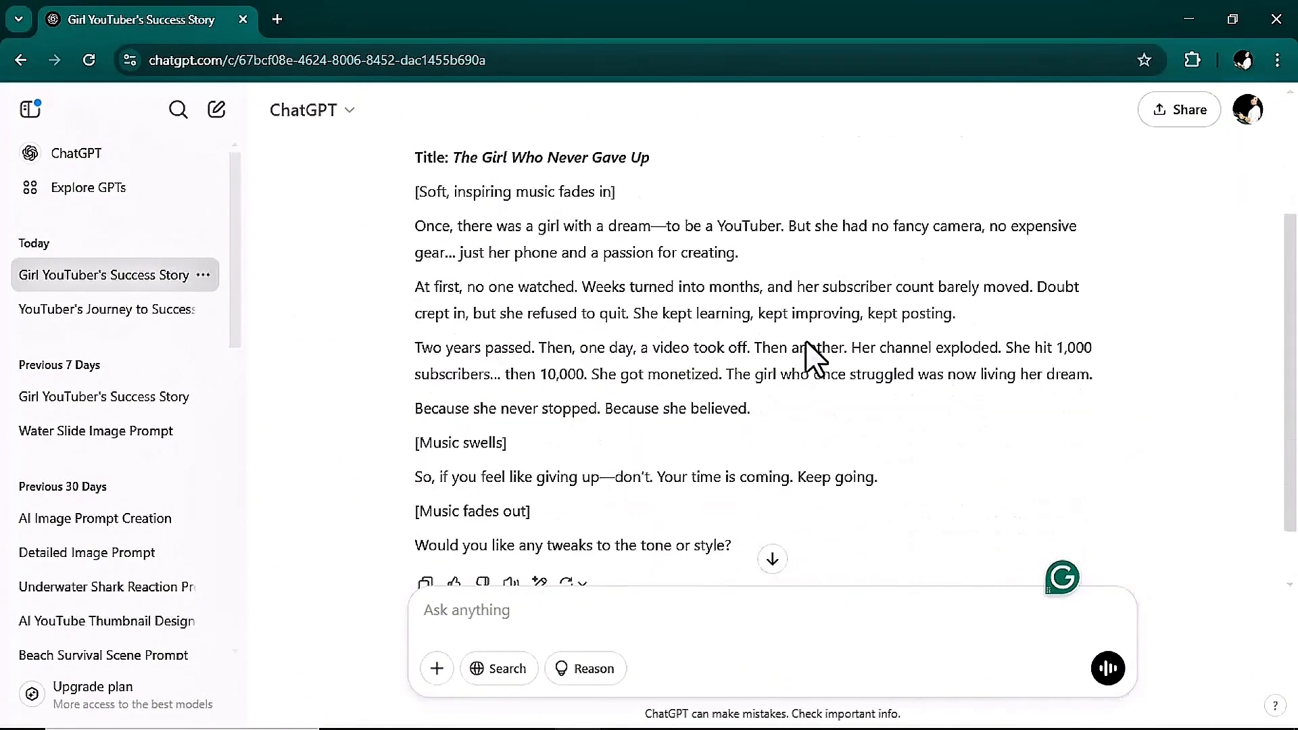
{"action": "scroll", "coordinate": [770, 469], "scroll_direction": "up", "scroll_amount": 3}
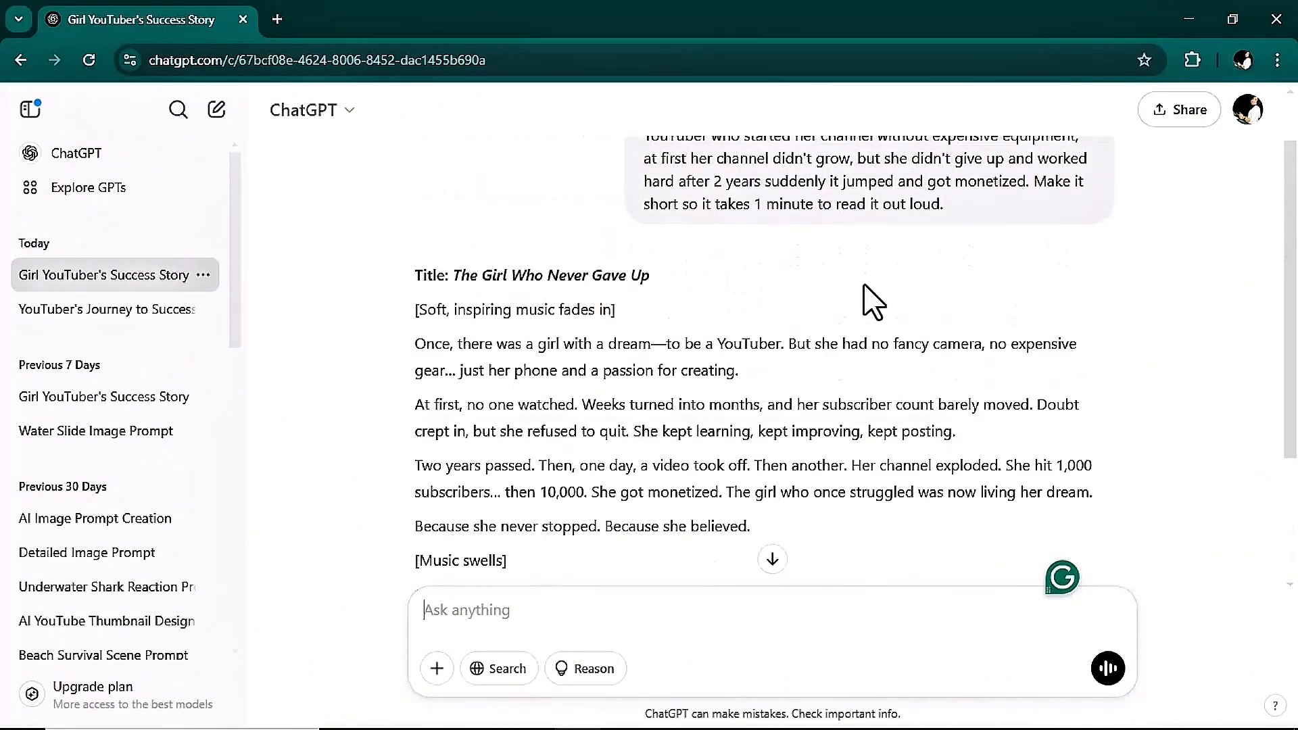
{"action": "scroll", "coordinate": [840, 327], "scroll_direction": "up", "scroll_amount": 1}
{"action": "scroll", "coordinate": [838, 329], "scroll_direction": "down", "scroll_amount": 2}
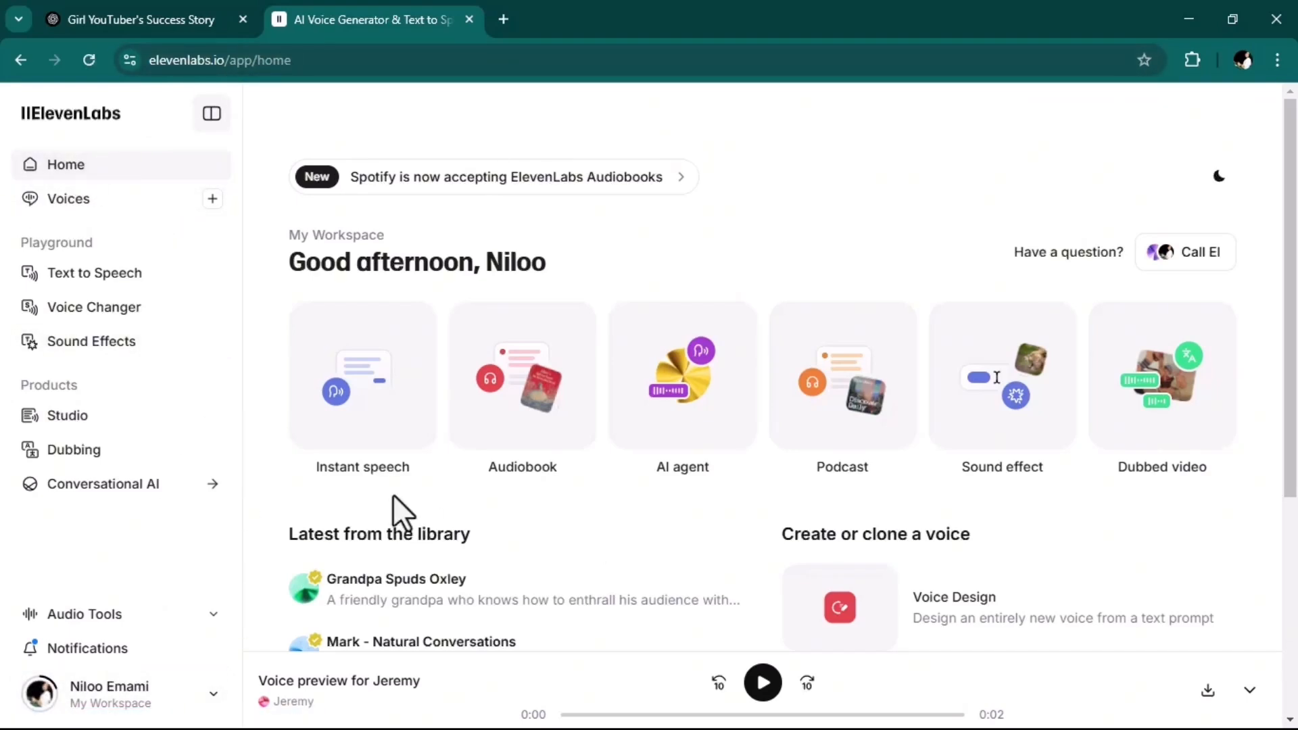
Copy the story text from the ChatGPT reply, without its title and music-fade cues, into the ElevenLabs Text to Speech editor.
{"action": "left_click", "coordinate": [95, 283]}
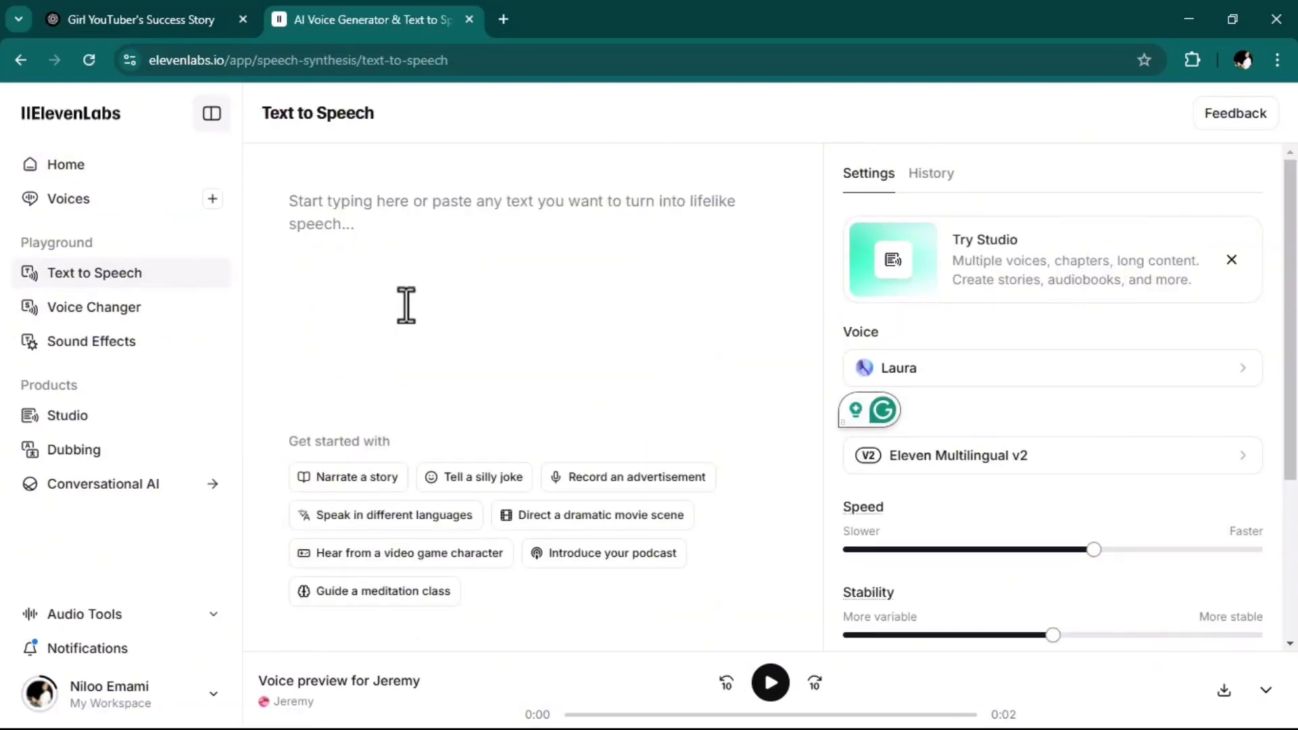
{"action": "left_click", "coordinate": [95, 16]}
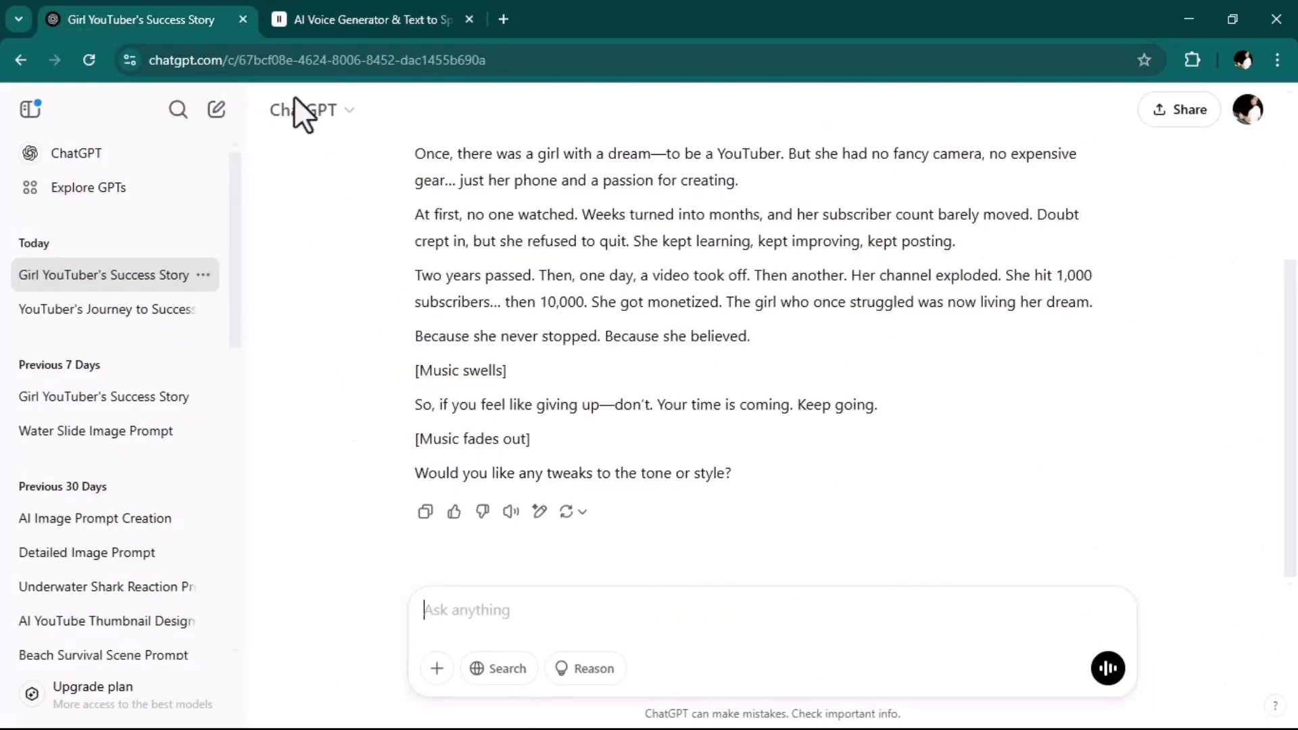
{"action": "scroll", "coordinate": [689, 411], "scroll_direction": "up", "scroll_amount": 2}
{"action": "scroll", "coordinate": [657, 411], "scroll_direction": "down", "scroll_amount": 1}
{"action": "left_click_drag", "start_coordinate": [416, 253], "coordinate": [879, 410]}
{"action": "scroll", "coordinate": [611, 431], "scroll_direction": "down", "scroll_amount": 1}
{"action": "right_click", "coordinate": [685, 413]}
{"action": "left_click", "coordinate": [751, 430]}
{"action": "left_click", "coordinate": [370, 20]}
{"action": "left_click", "coordinate": [354, 289]}
{"action": "key", "text": "ctrl+v"}
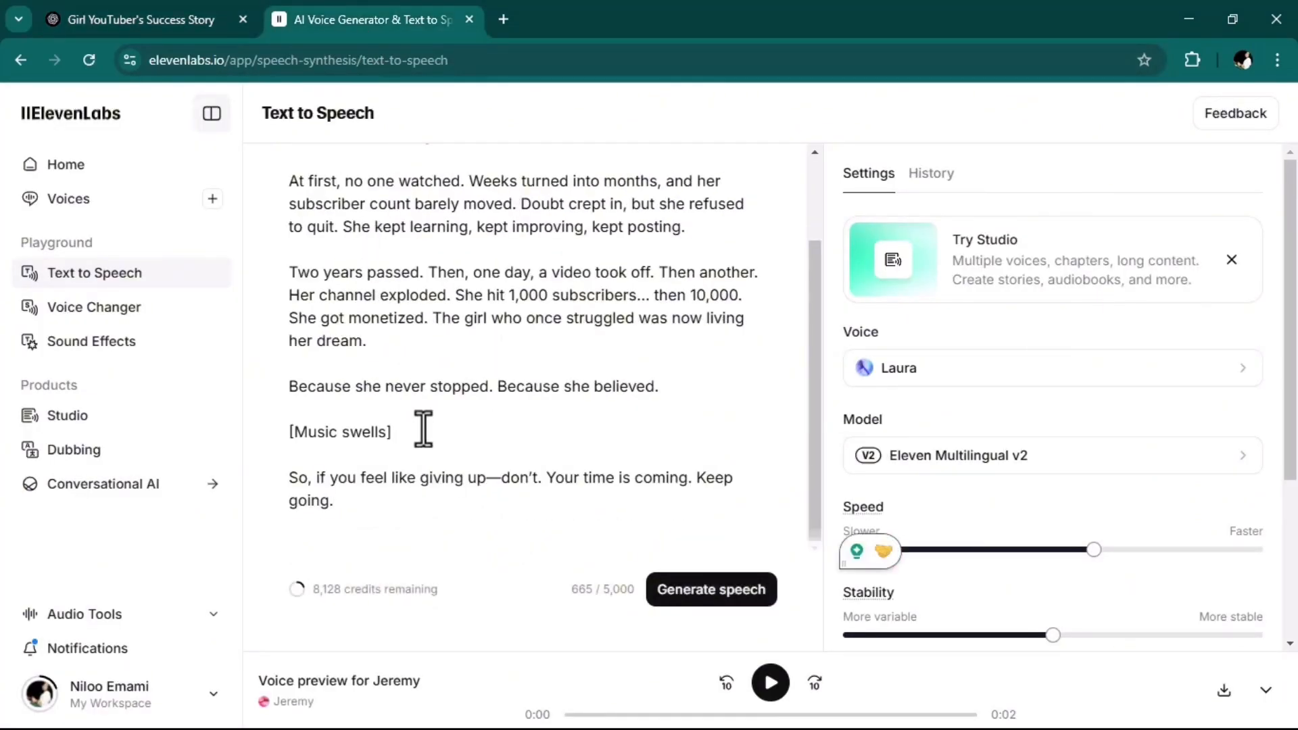
Delete the "[Music swells]" cue and the extra blank line it leaves from the speech text.
{"action": "left_click_drag", "start_coordinate": [423, 428], "coordinate": [284, 435]}
{"action": "key", "text": "BackSpace"}
{"action": "scroll", "coordinate": [396, 443], "scroll_direction": "up", "scroll_amount": 3}
{"action": "scroll", "coordinate": [493, 296], "scroll_direction": "down", "scroll_amount": 3}
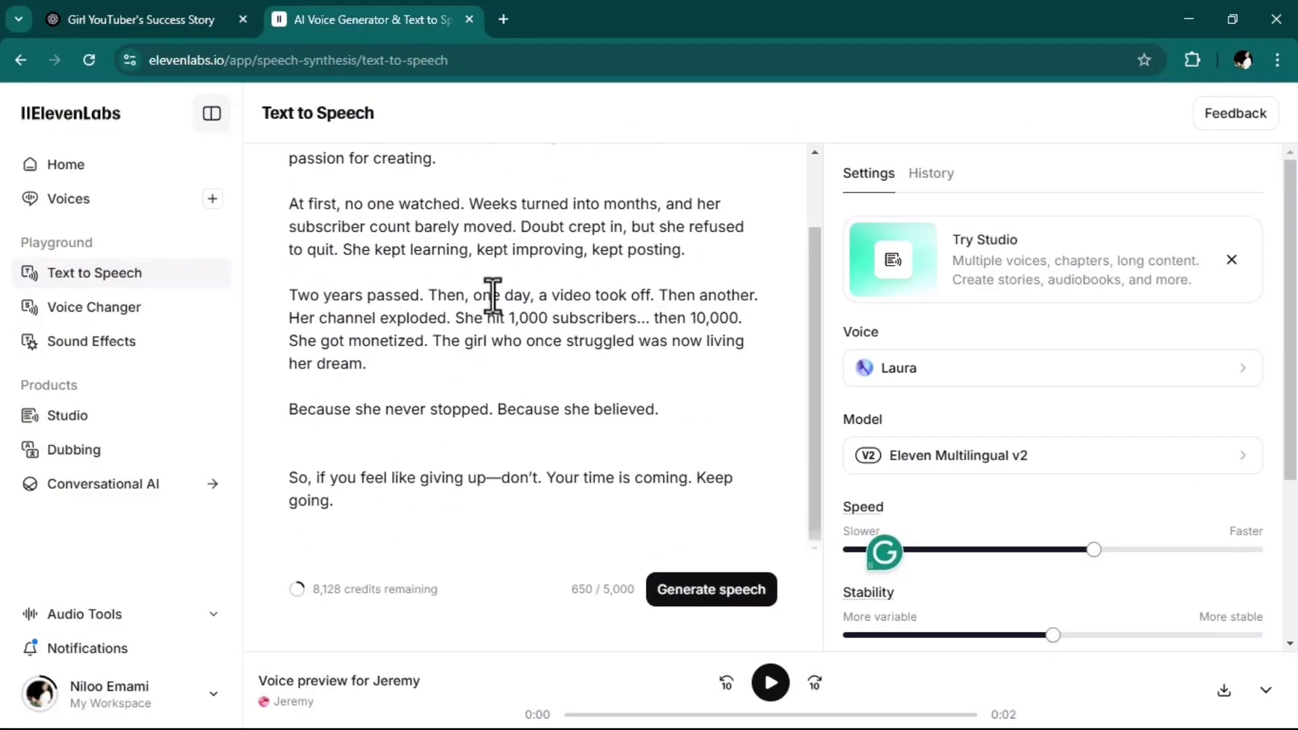
{"action": "left_click", "coordinate": [310, 446]}
{"action": "key", "text": "BackSpace"}
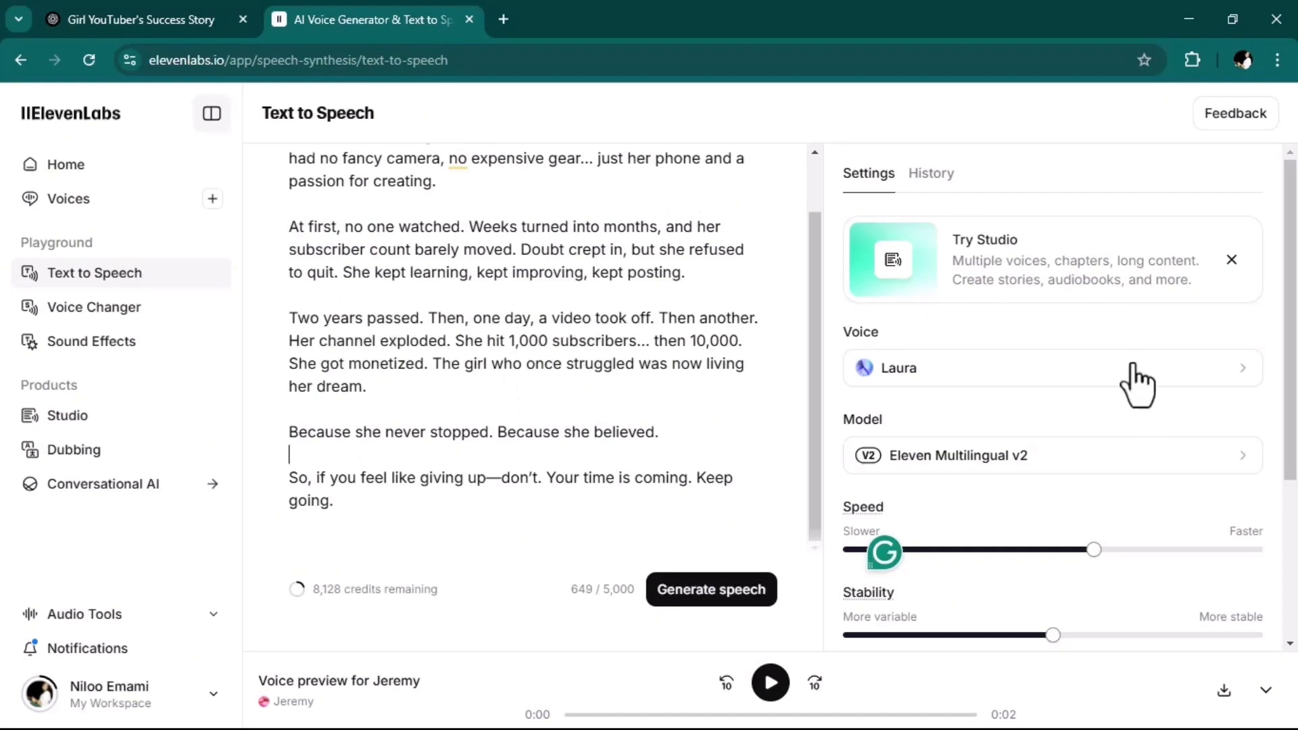
Preview the default voices Adam and Alice, and select Alice as the narration voice.
{"action": "scroll", "coordinate": [1017, 412], "scroll_direction": "down", "scroll_amount": 2}
{"action": "left_click", "coordinate": [1135, 284]}
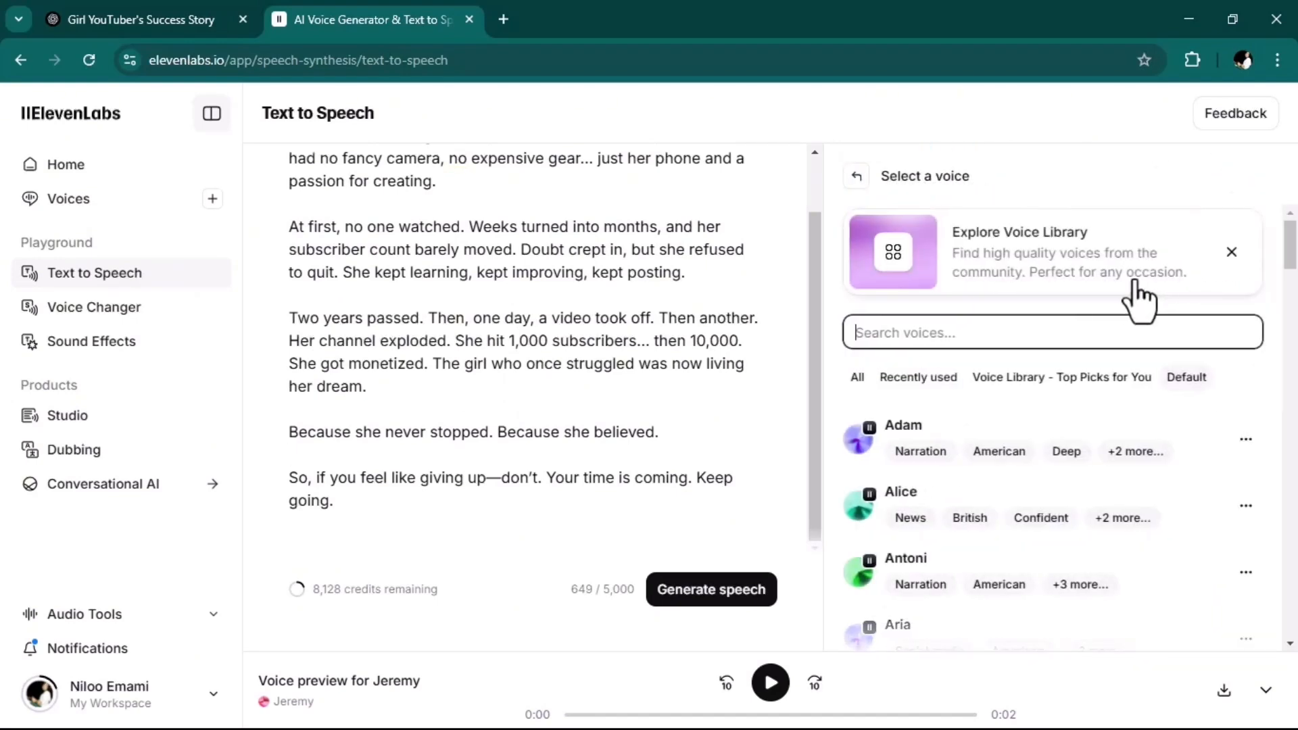
{"action": "left_click", "coordinate": [859, 440]}
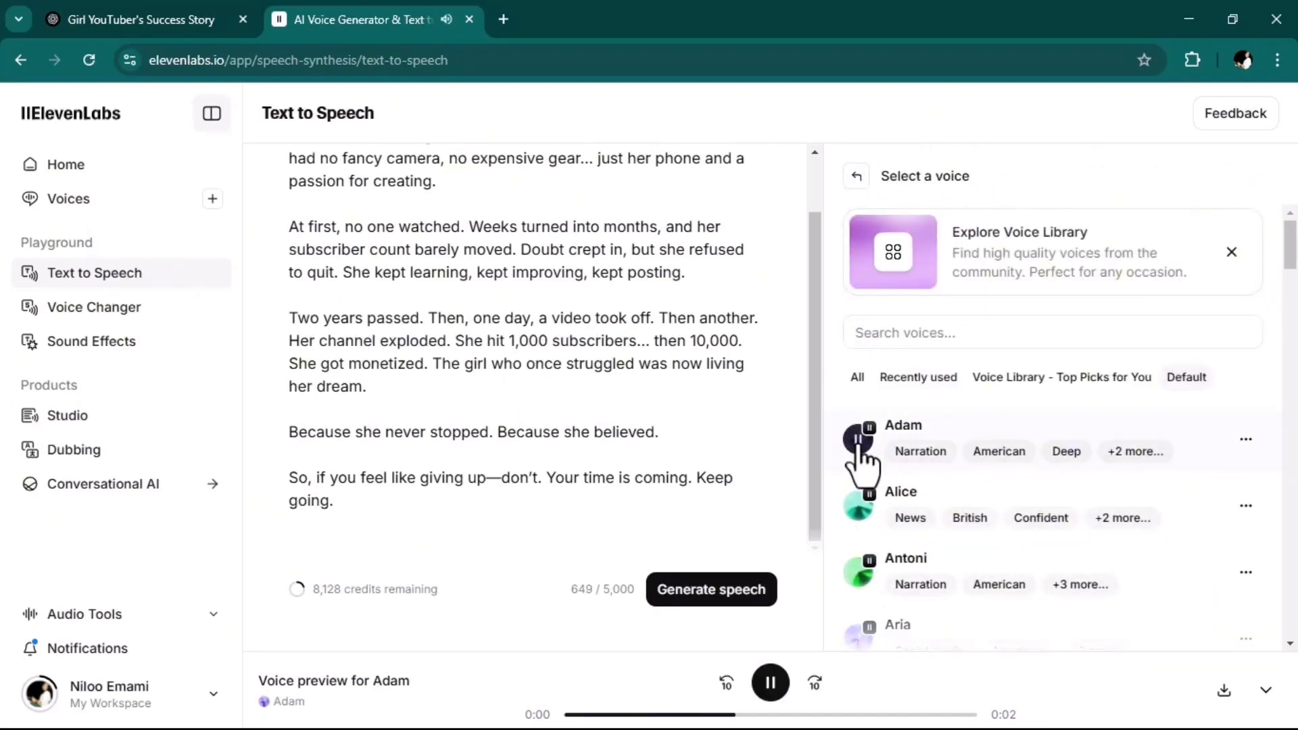
{"action": "left_click", "coordinate": [857, 505]}
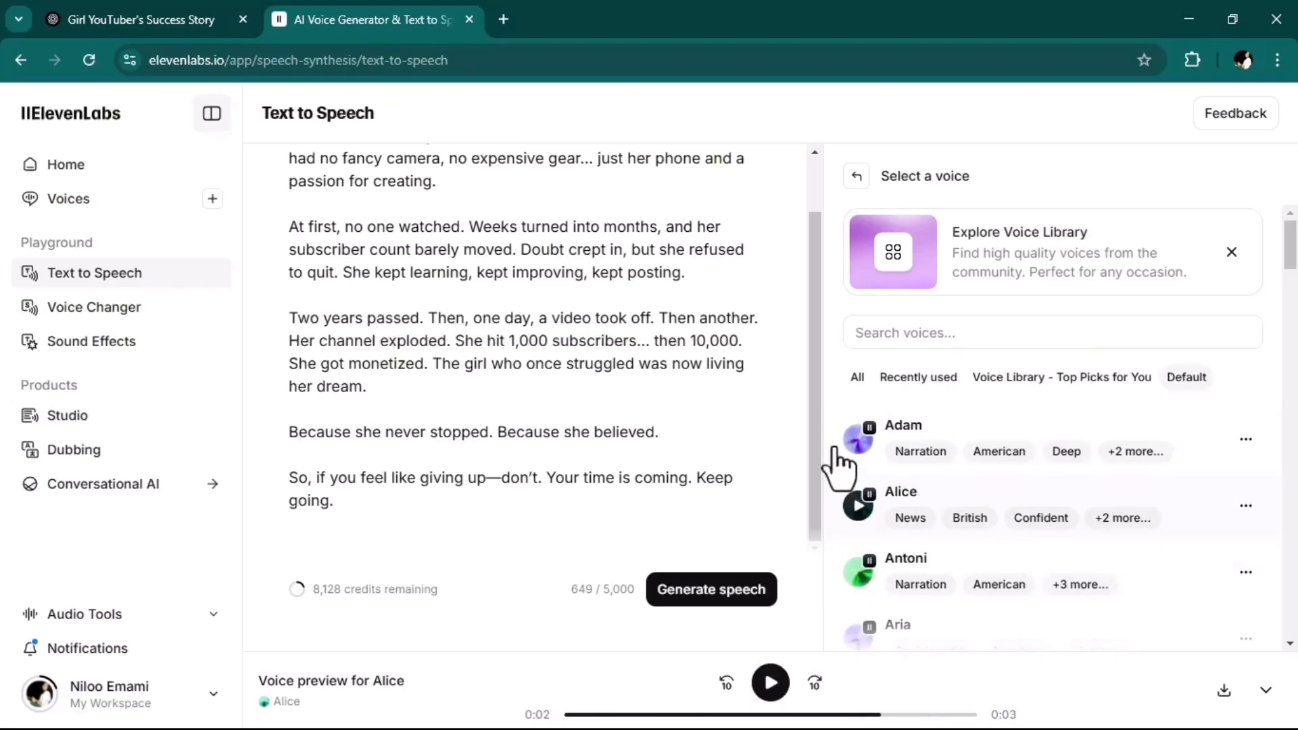
{"action": "scroll", "coordinate": [919, 446], "scroll_direction": "down", "scroll_amount": 1}
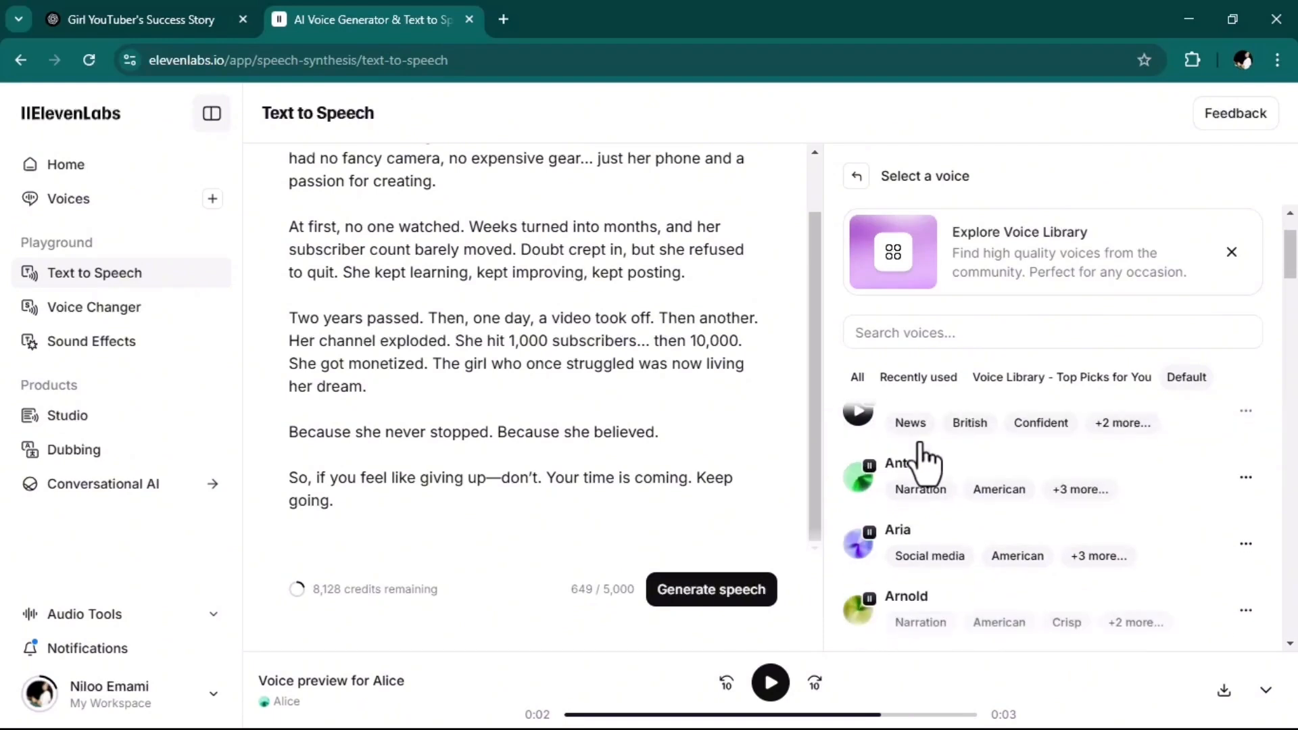
{"action": "scroll", "coordinate": [959, 493], "scroll_direction": "up", "scroll_amount": 1}
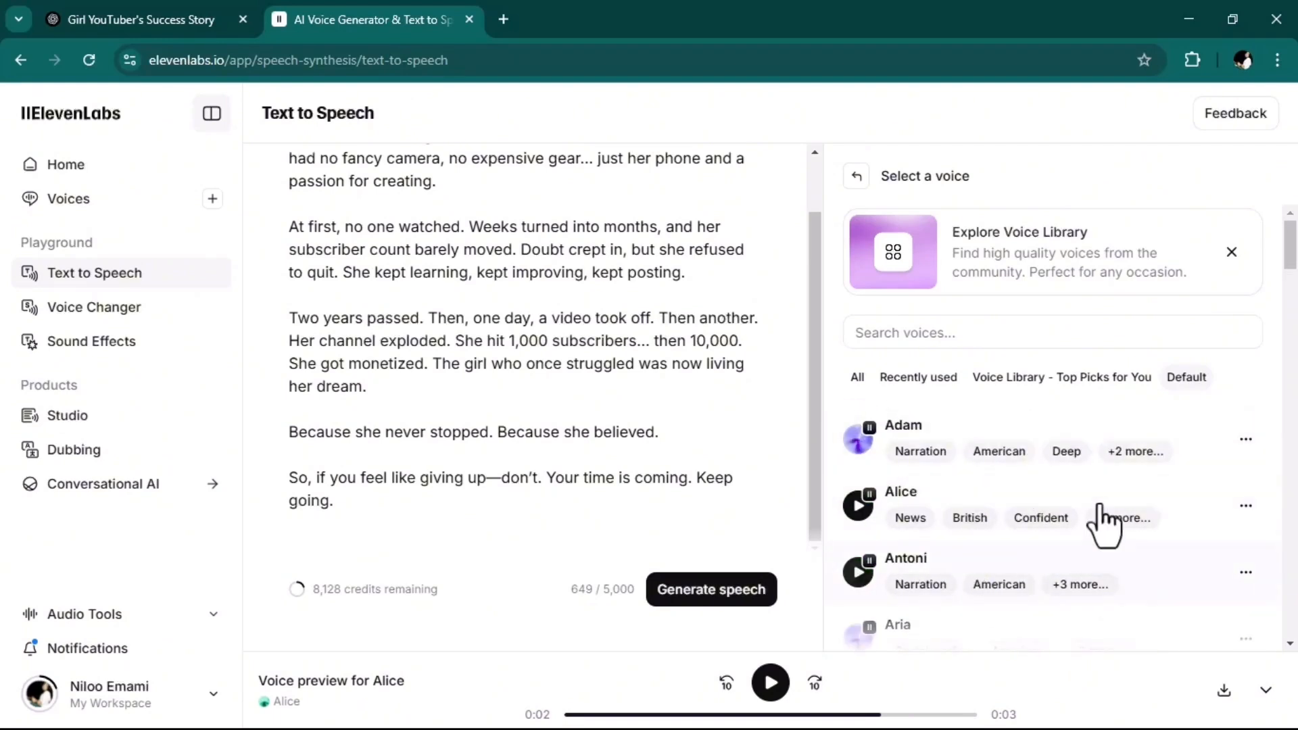
{"action": "scroll", "coordinate": [1141, 496], "scroll_direction": "down", "scroll_amount": 1}
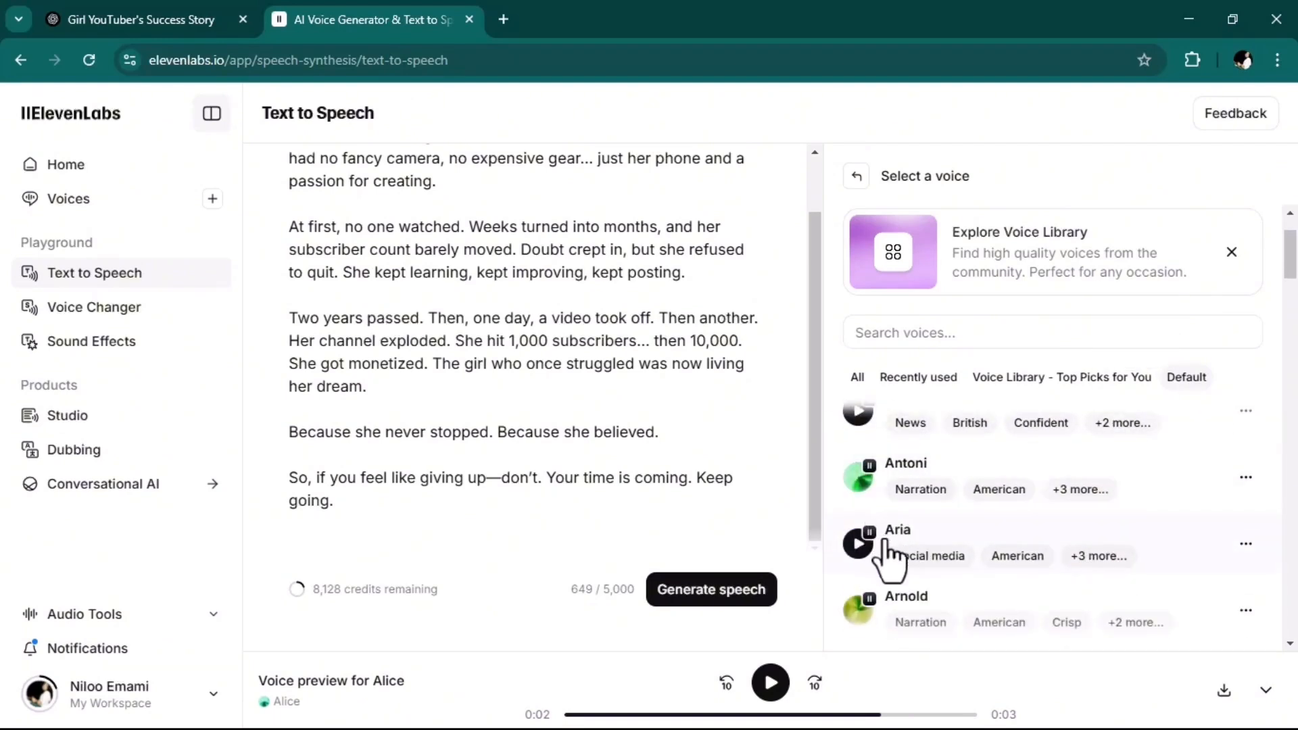
{"action": "scroll", "coordinate": [1081, 564], "scroll_direction": "up", "scroll_amount": 1}
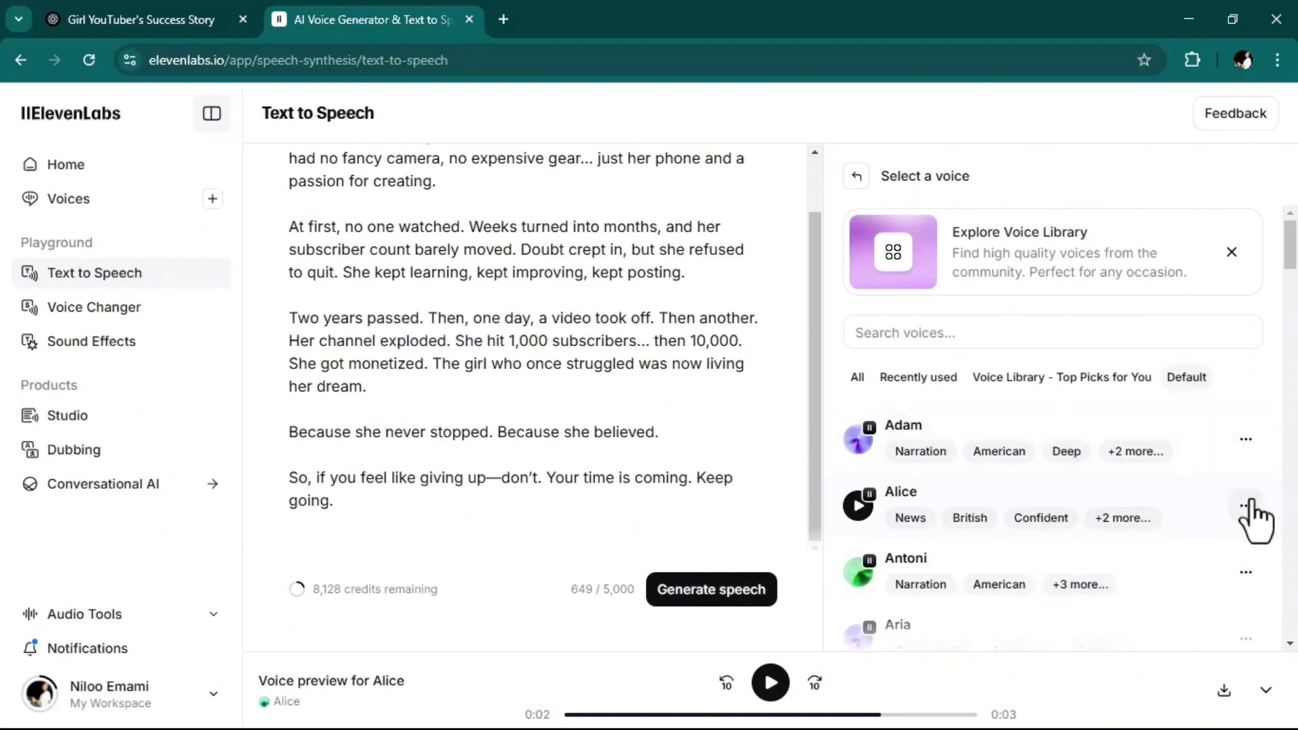
{"action": "left_click", "coordinate": [856, 505]}
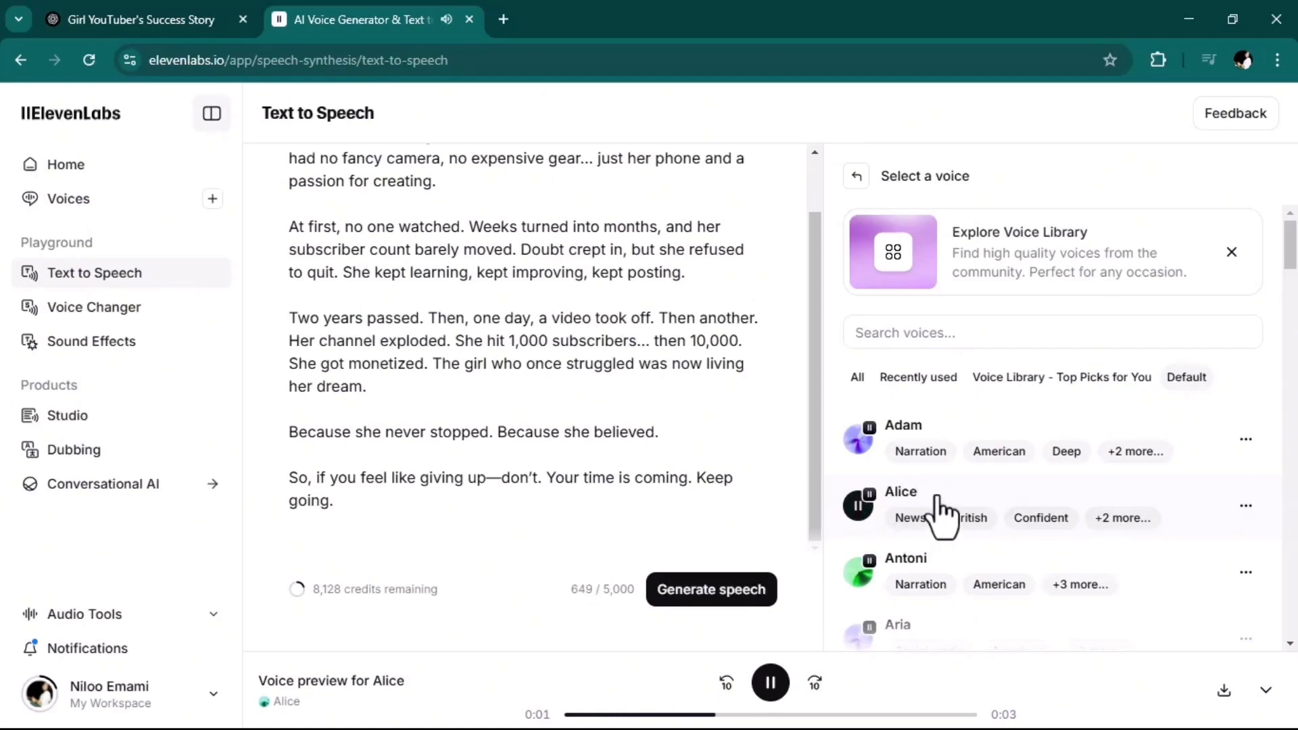
{"action": "left_click", "coordinate": [1081, 490]}
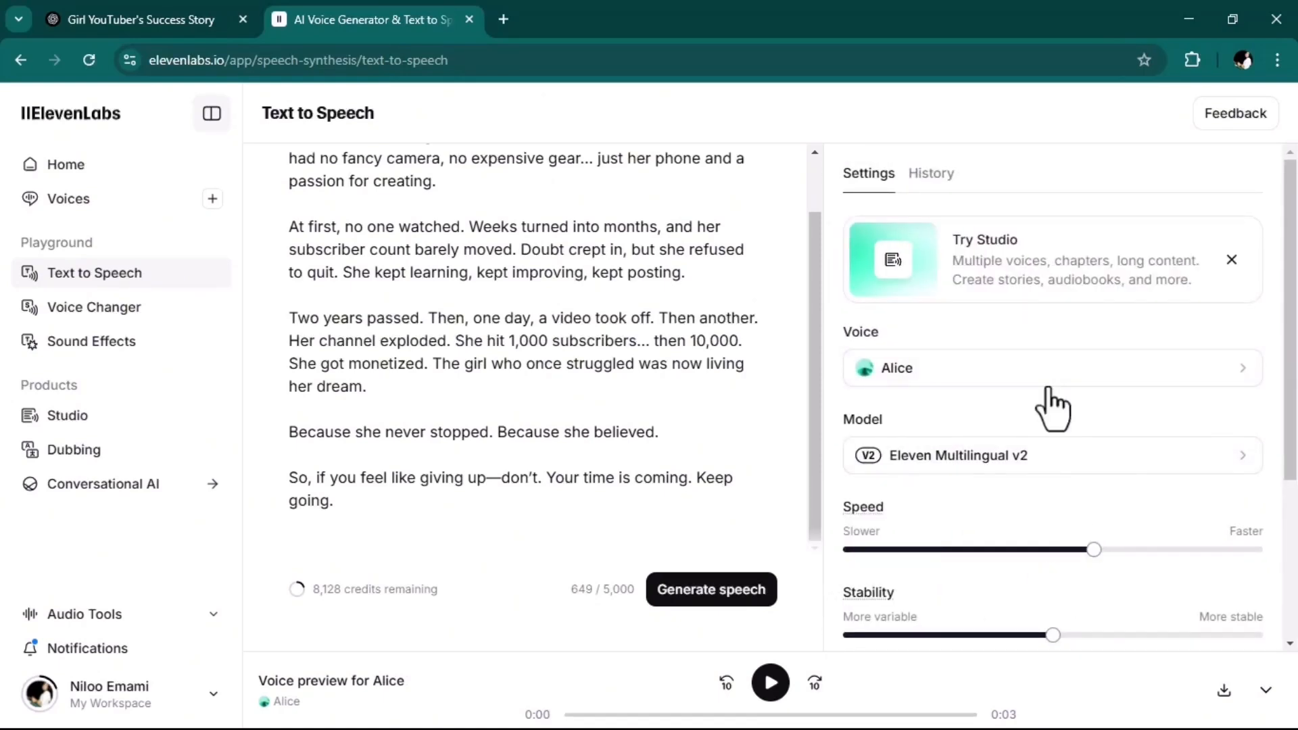
Generate the narration speech with the existing voice settings and download the audio file.
{"action": "scroll", "coordinate": [990, 385], "scroll_direction": "down", "scroll_amount": 1}
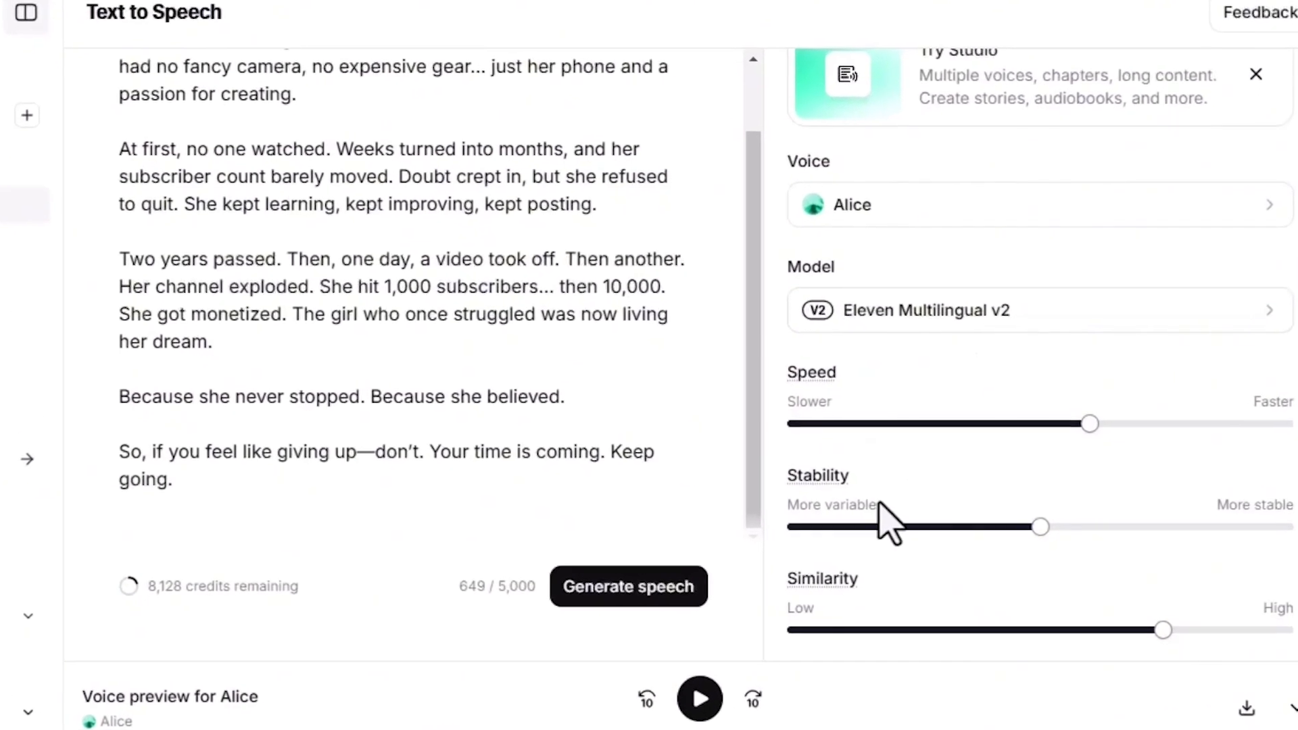
{"action": "scroll", "coordinate": [882, 514], "scroll_direction": "down", "scroll_amount": 2}
{"action": "mouse_move", "coordinate": [892, 504]}
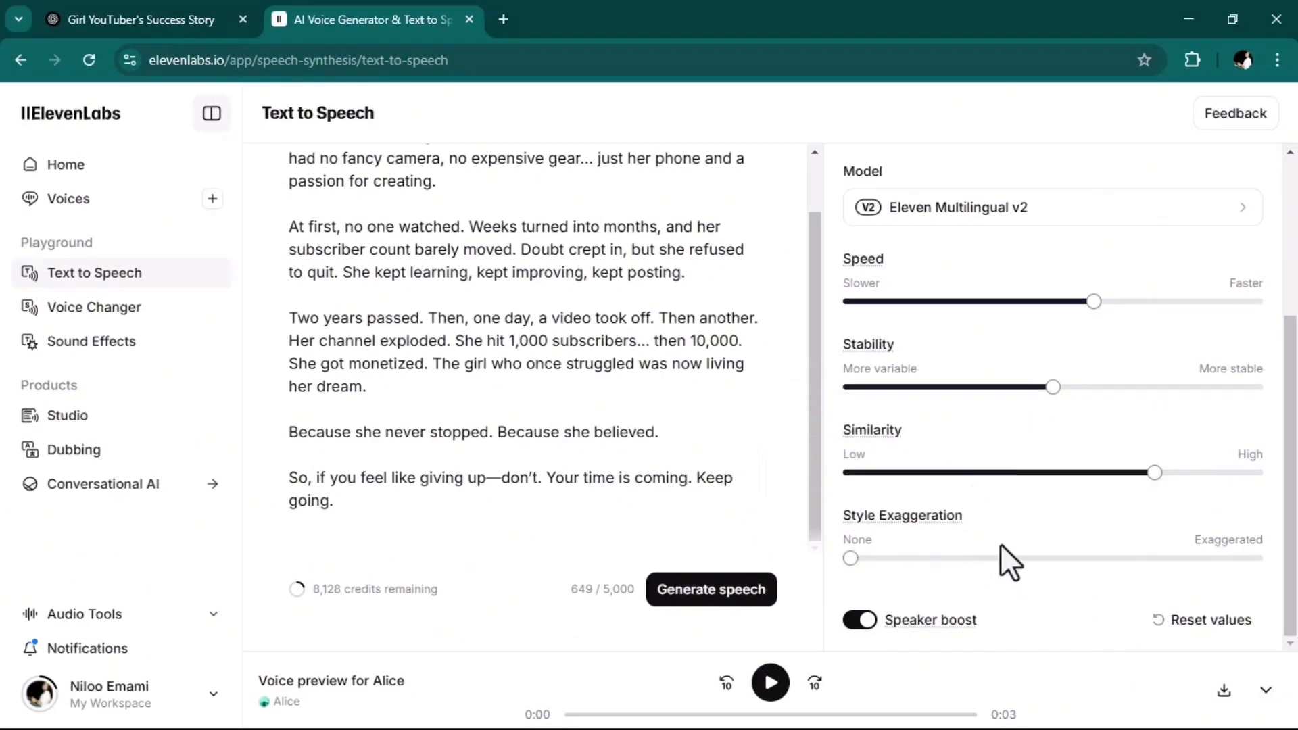
{"action": "scroll", "coordinate": [1010, 561], "scroll_direction": "up", "scroll_amount": 4}
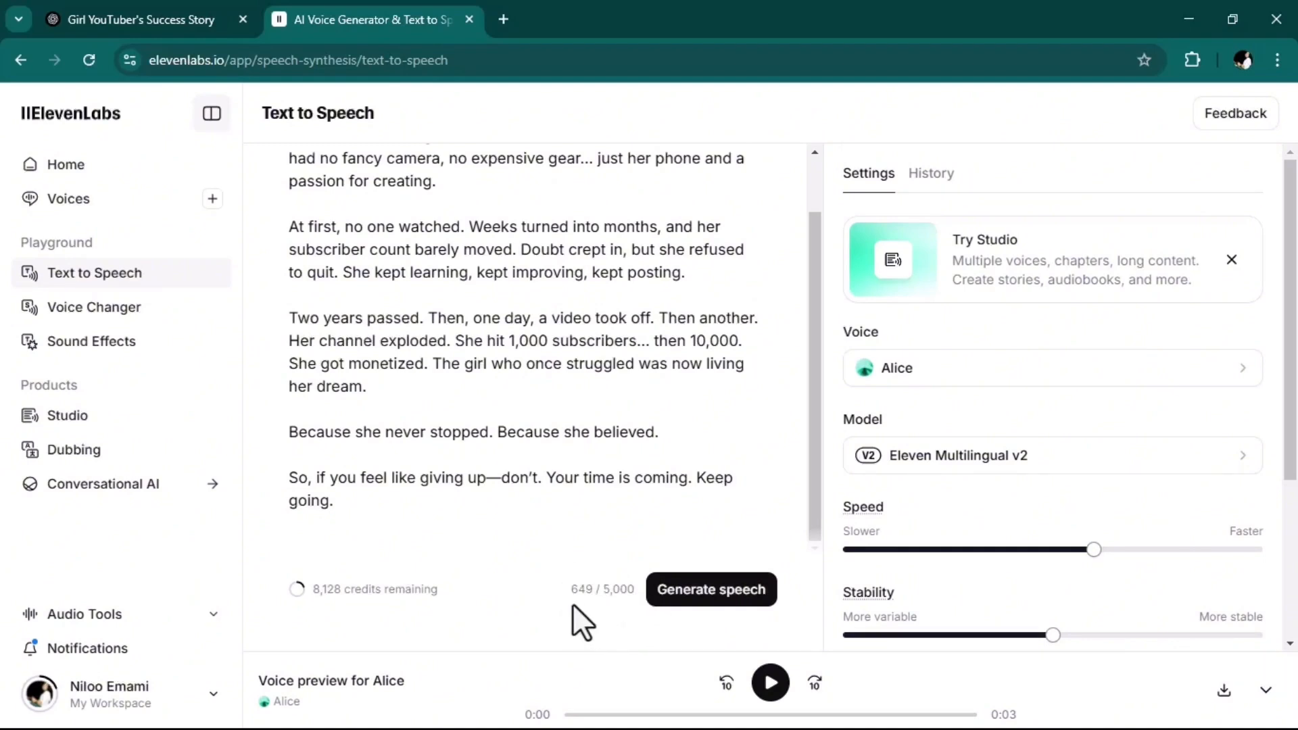
{"action": "left_click", "coordinate": [682, 590]}
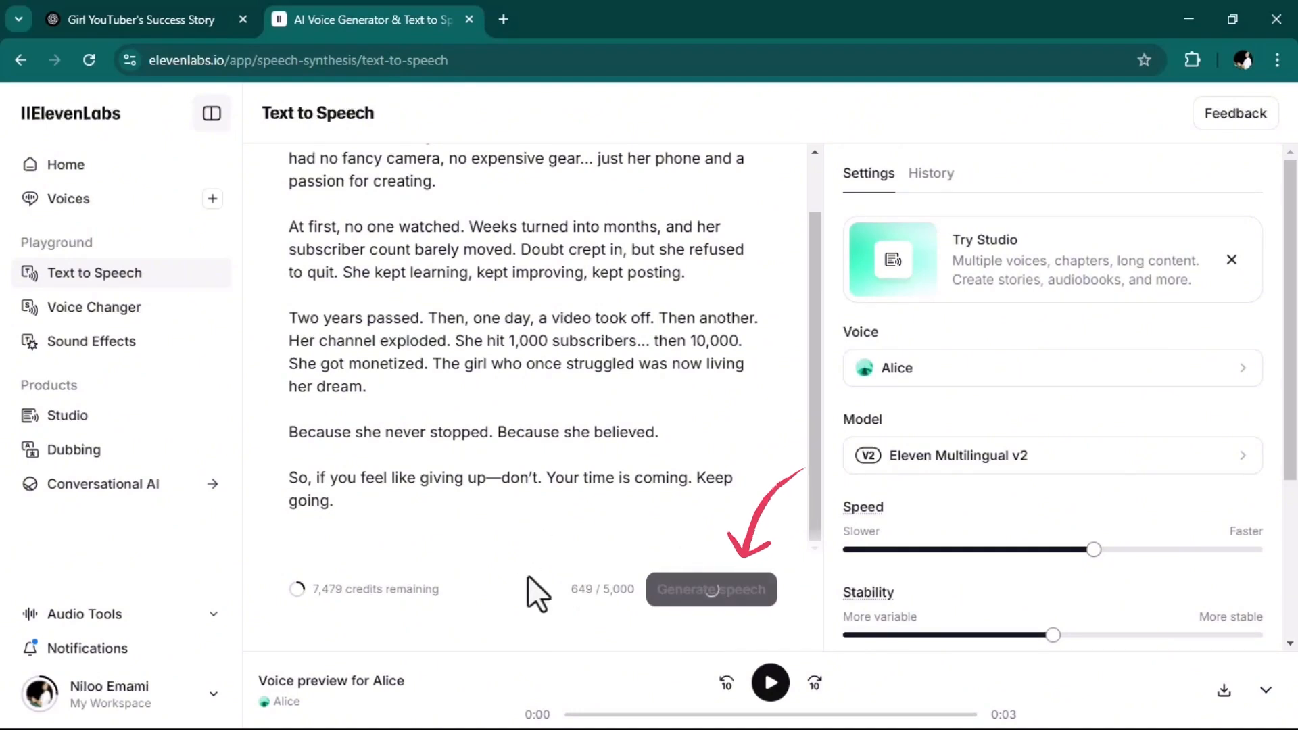
{"action": "scroll", "coordinate": [808, 381], "scroll_direction": "up", "scroll_amount": 1}
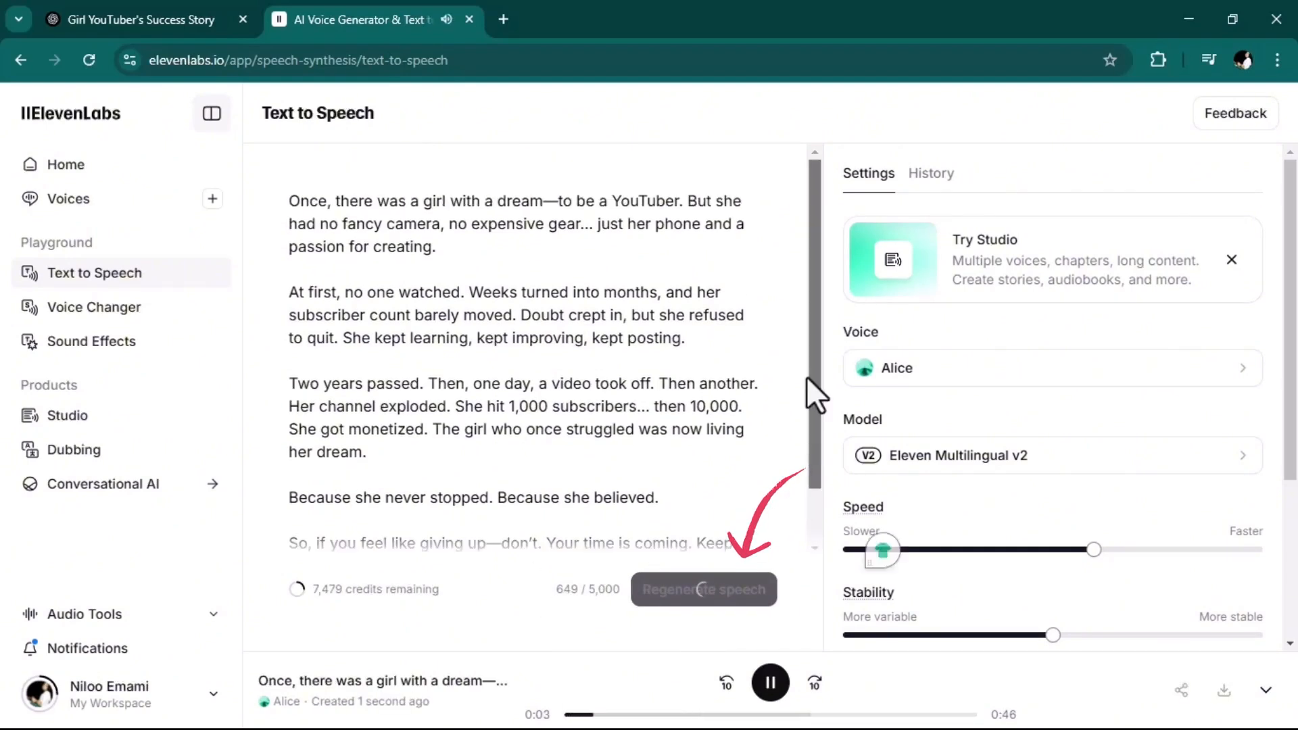
{"action": "left_click", "coordinate": [771, 683]}
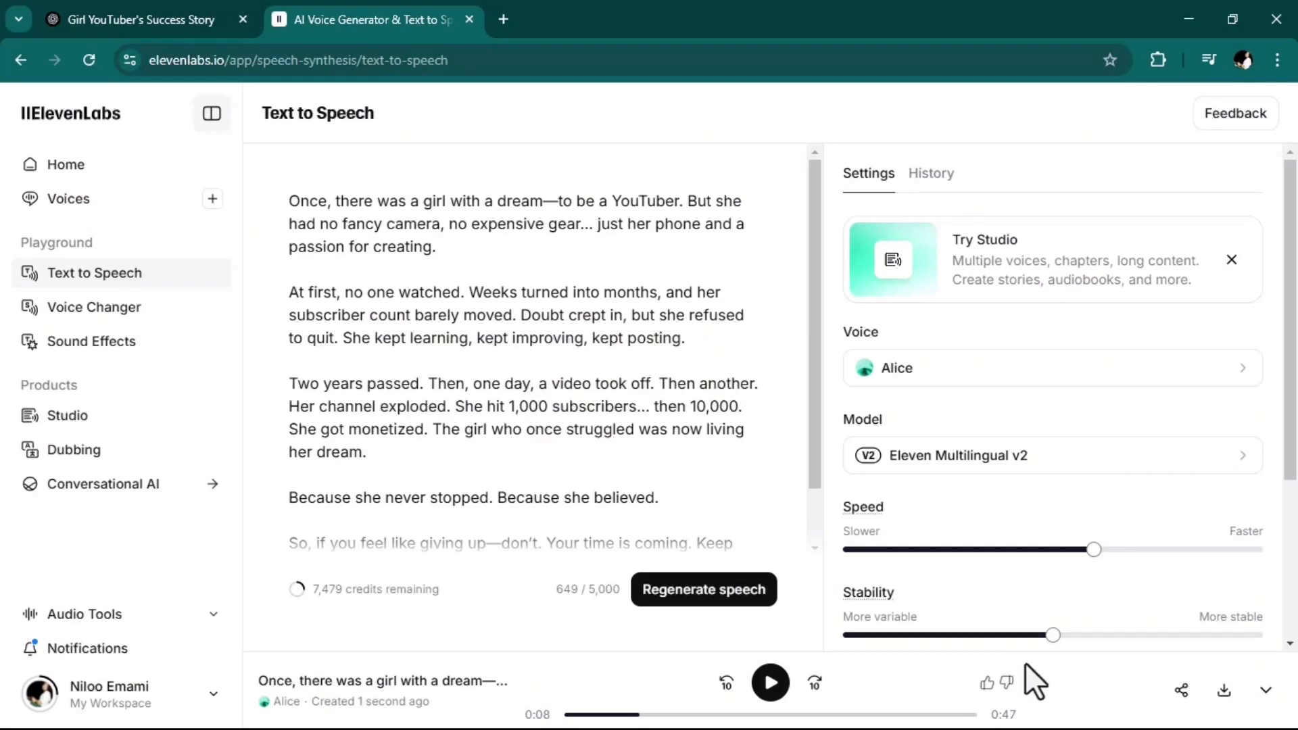
{"action": "left_click", "coordinate": [1224, 692]}
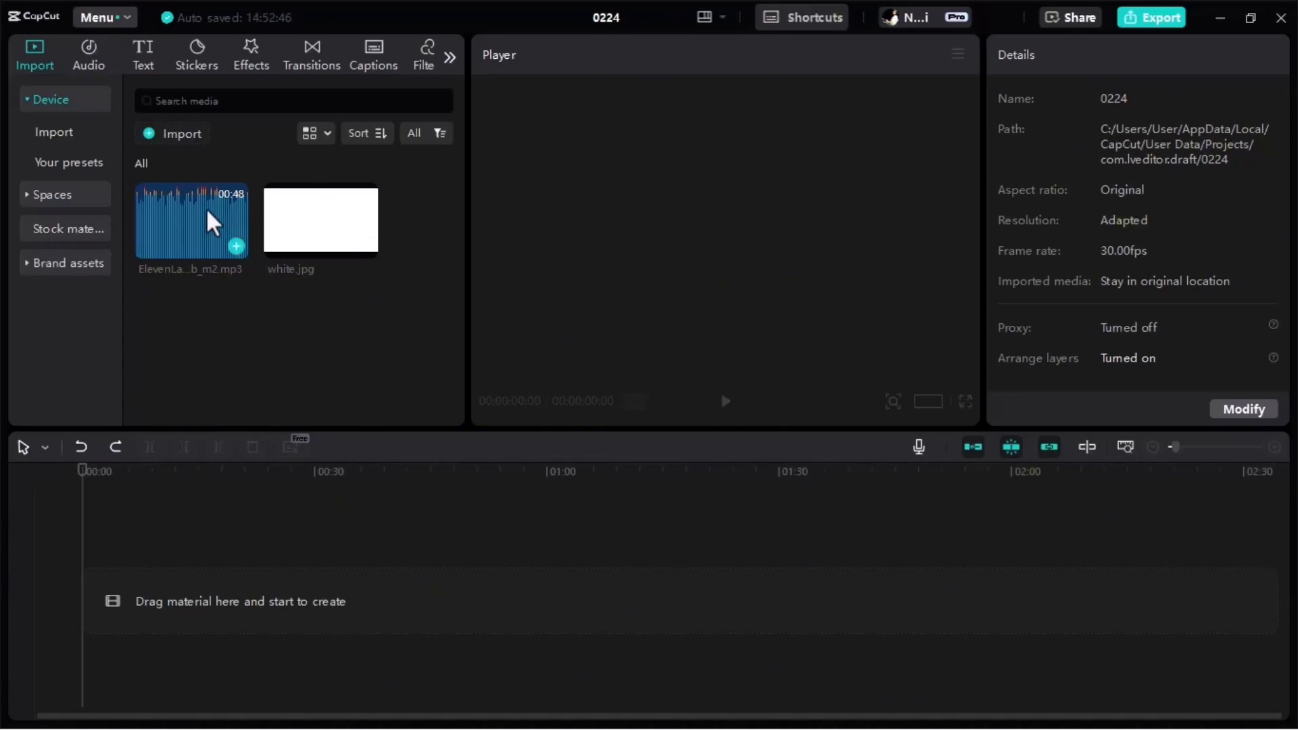
In CapCut, place white.jpg and the ElevenLabs mp3 on the timeline and extend the image to the audio's end at 00:00:47:10.
{"action": "left_click_drag", "start_coordinate": [334, 240], "coordinate": [186, 598]}
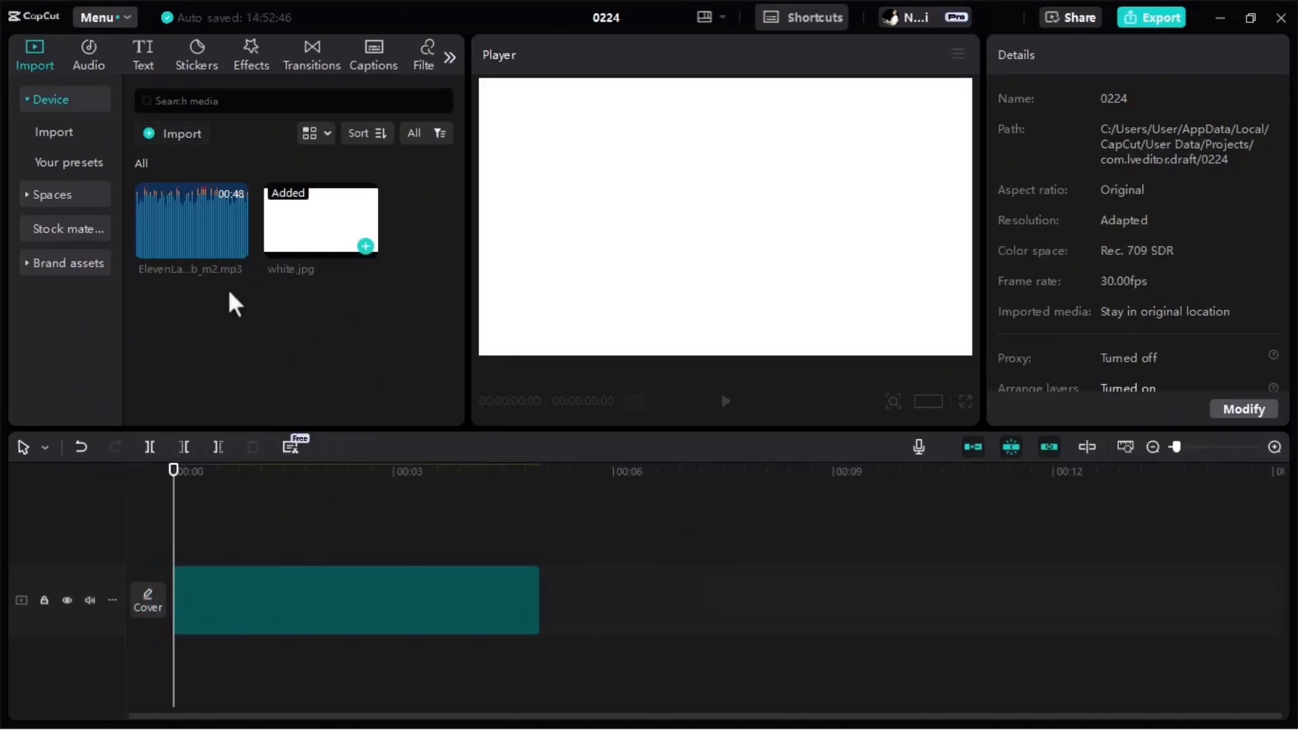
{"action": "left_click_drag", "start_coordinate": [192, 217], "coordinate": [186, 642]}
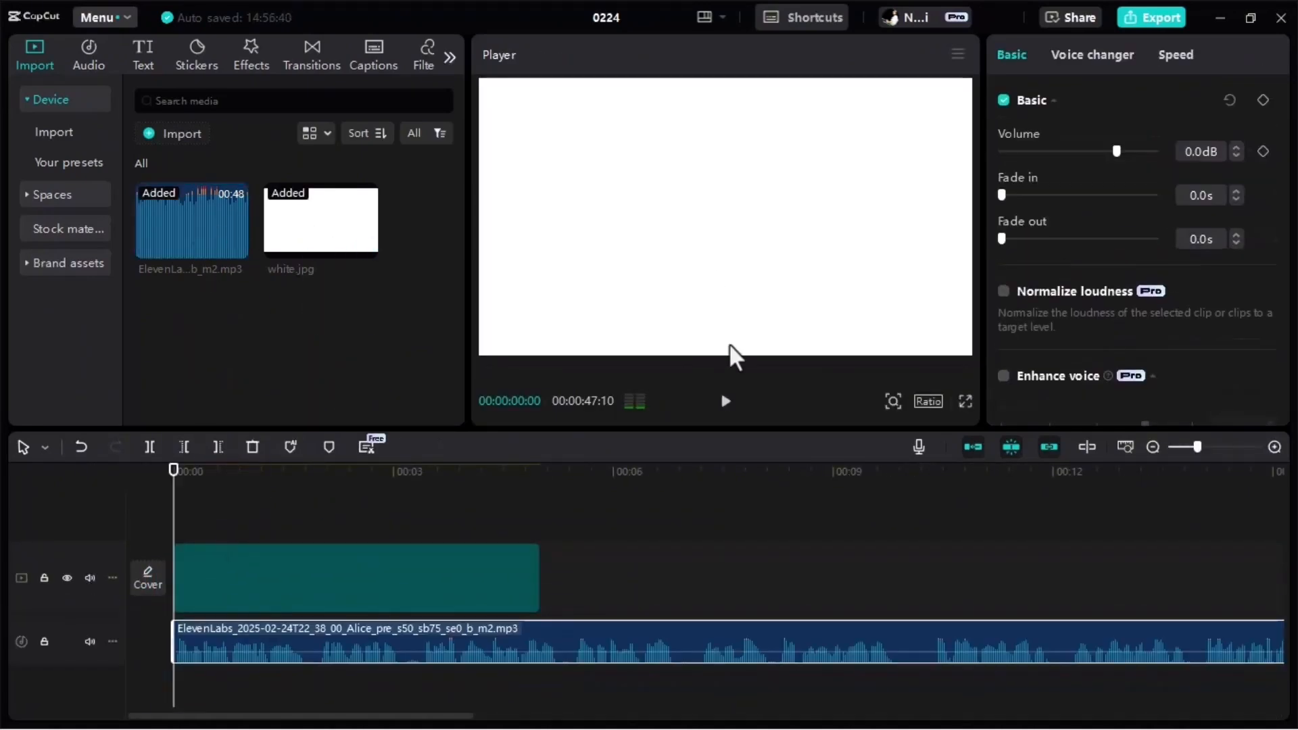
{"action": "left_click_drag", "start_coordinate": [538, 578], "coordinate": [504, 620]}
{"action": "left_click_drag", "start_coordinate": [998, 716], "coordinate": [144, 698]}
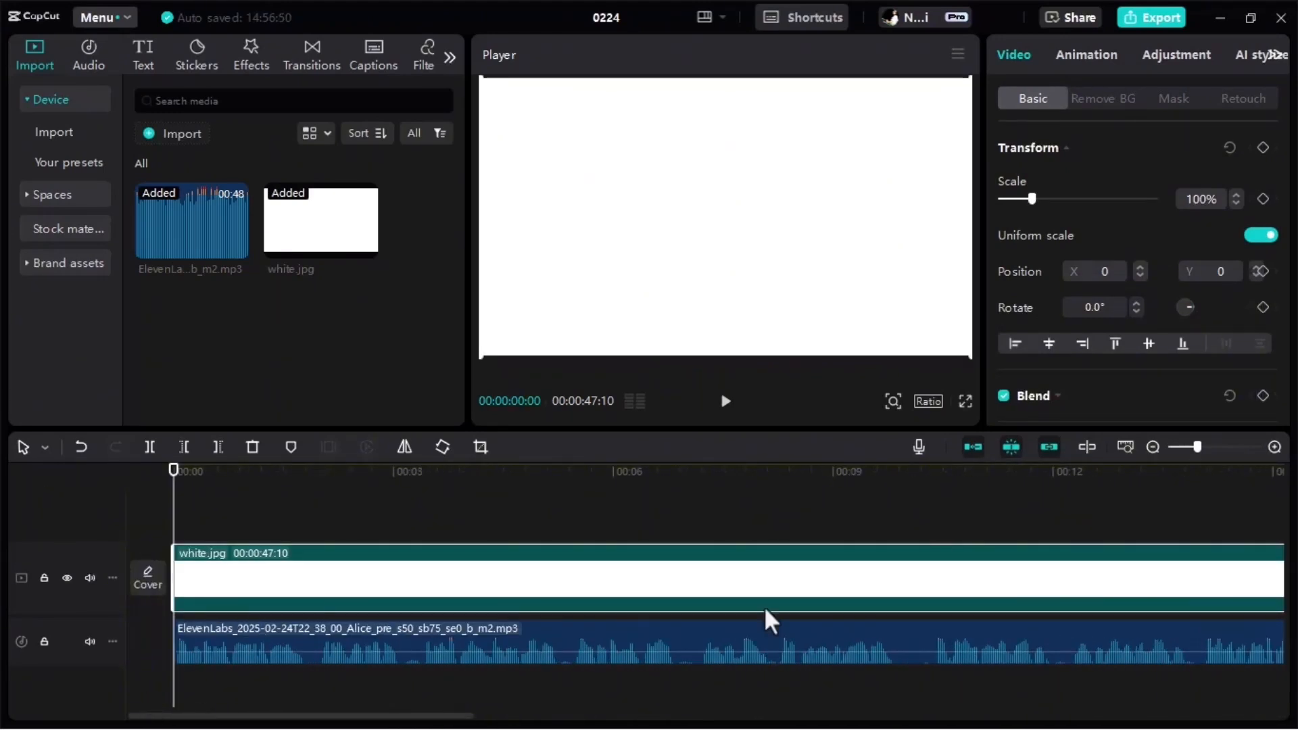
Split both the narration audio and the white.jpg clip at 00:00:01:24, in the pause after the opening phrase.
{"action": "left_click_drag", "start_coordinate": [1197, 446], "coordinate": [1245, 448]}
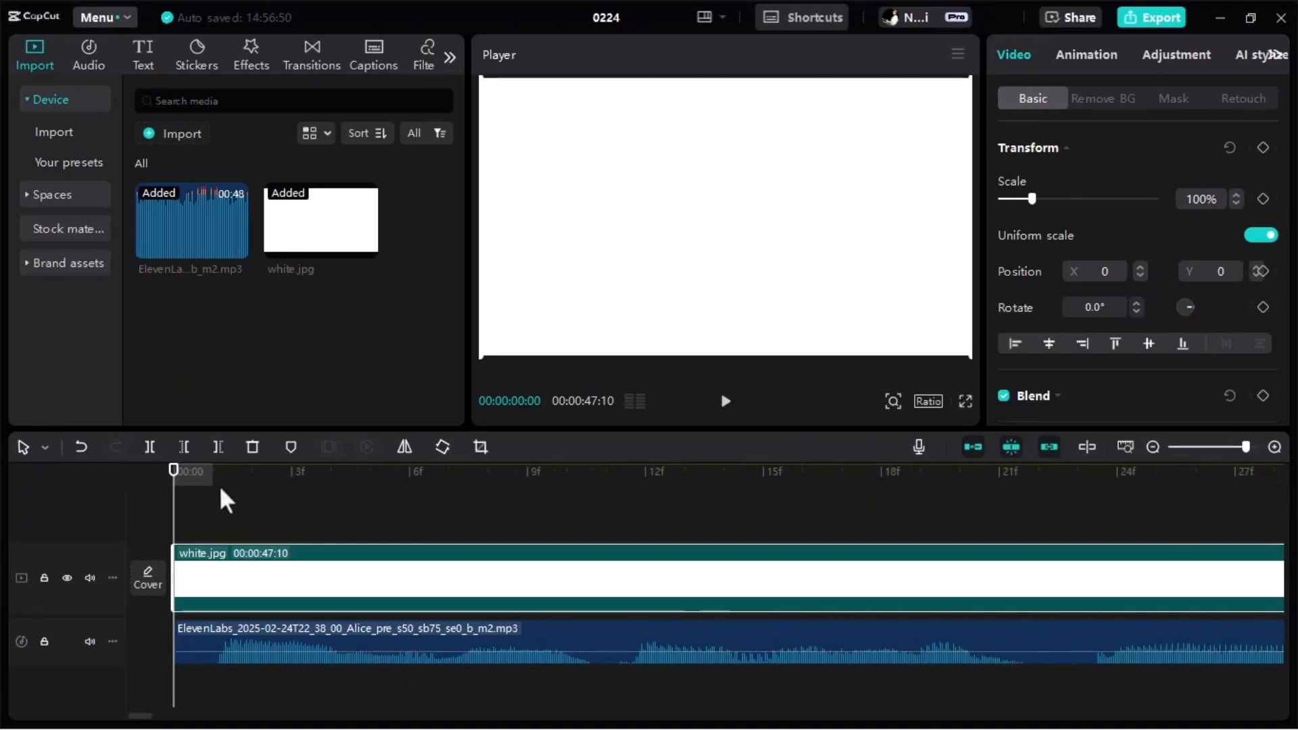
{"action": "mouse_move", "coordinate": [173, 488]}
{"action": "left_mouse_down"}
{"action": "mouse_move", "coordinate": [408, 538]}
{"action": "mouse_move", "coordinate": [592, 549]}
{"action": "mouse_move", "coordinate": [174, 514]}
{"action": "left_mouse_up"}
{"action": "left_click", "coordinate": [723, 406]}
{"action": "left_click", "coordinate": [724, 406]}
{"action": "left_click_drag", "start_coordinate": [1246, 448], "coordinate": [1211, 451]}
{"action": "left_click_drag", "start_coordinate": [411, 484], "coordinate": [406, 494]}
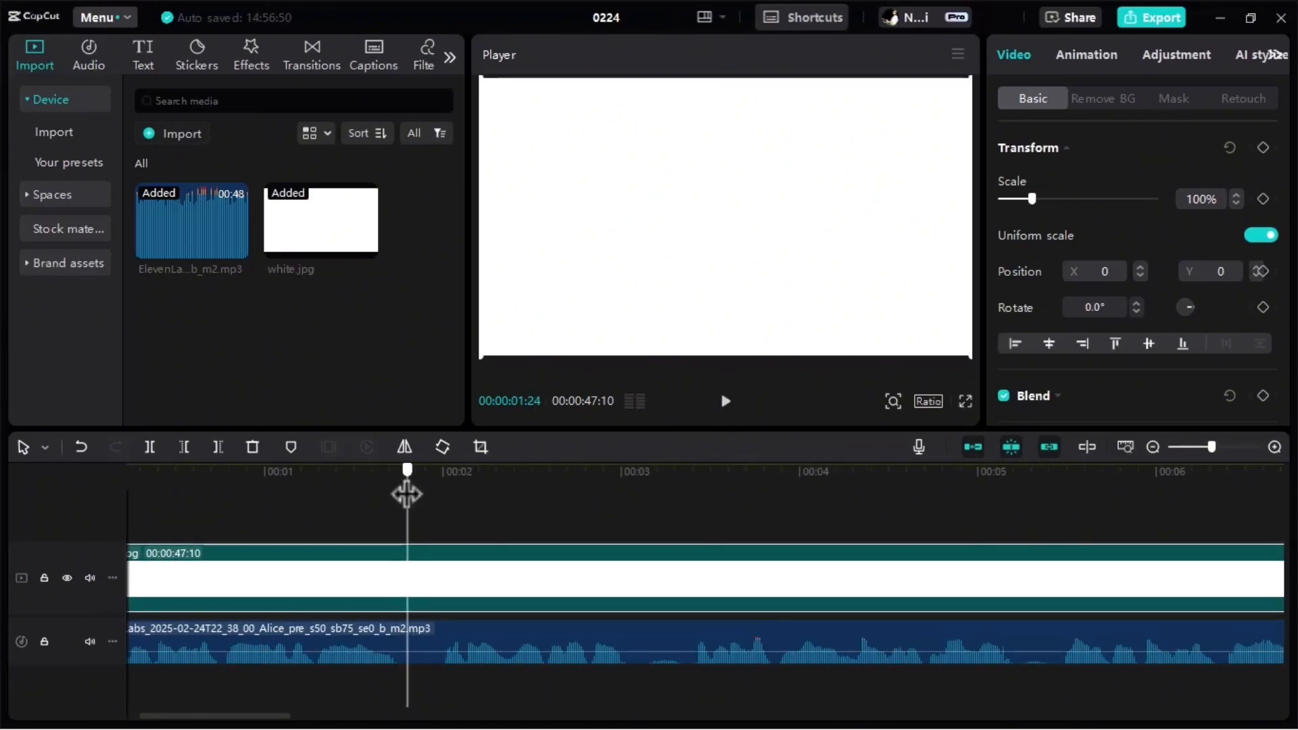
{"action": "left_click", "coordinate": [432, 630]}
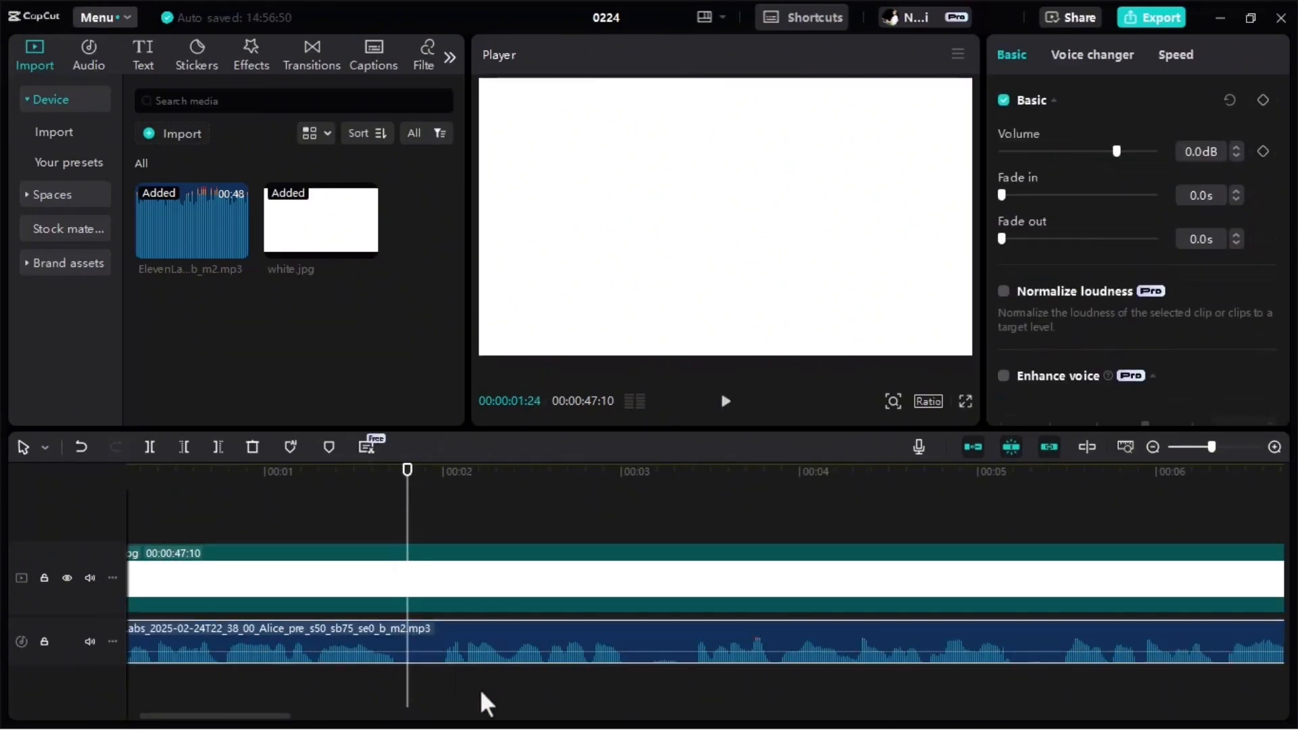
{"action": "left_click", "coordinate": [152, 447]}
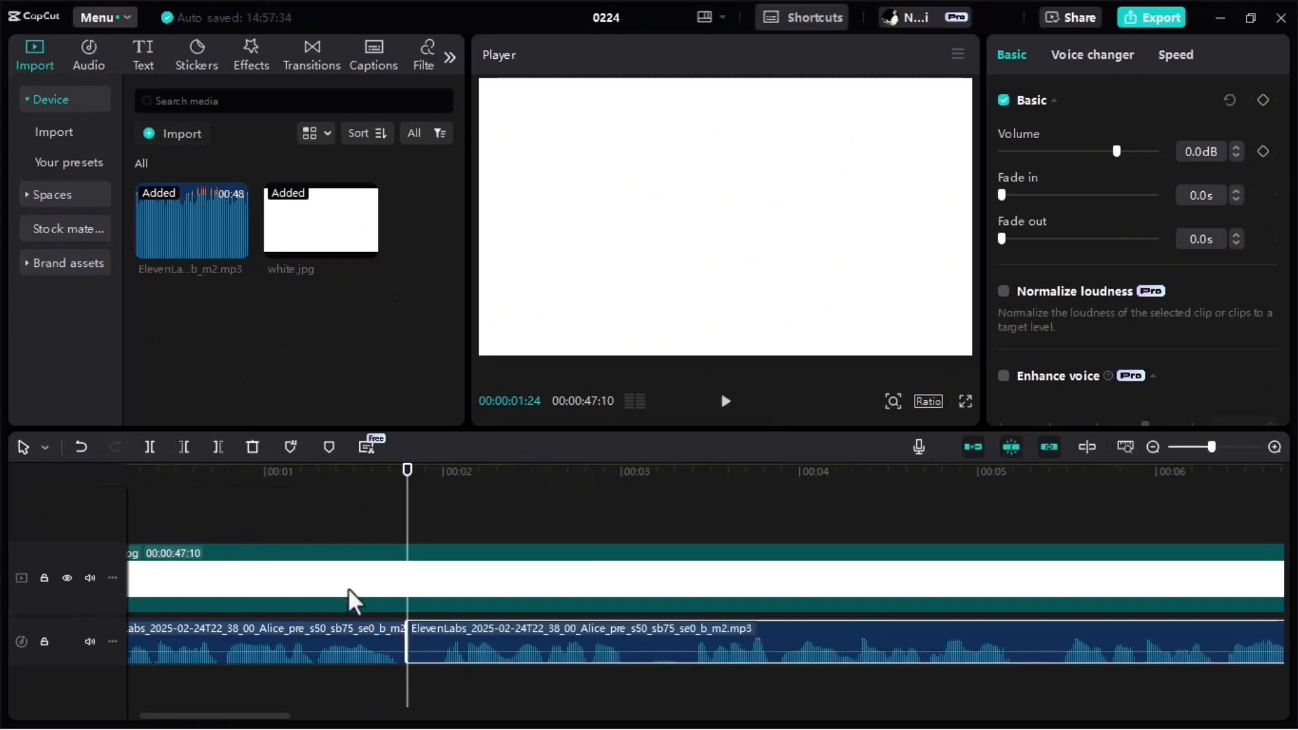
{"action": "left_click", "coordinate": [355, 575]}
{"action": "left_click", "coordinate": [152, 446]}
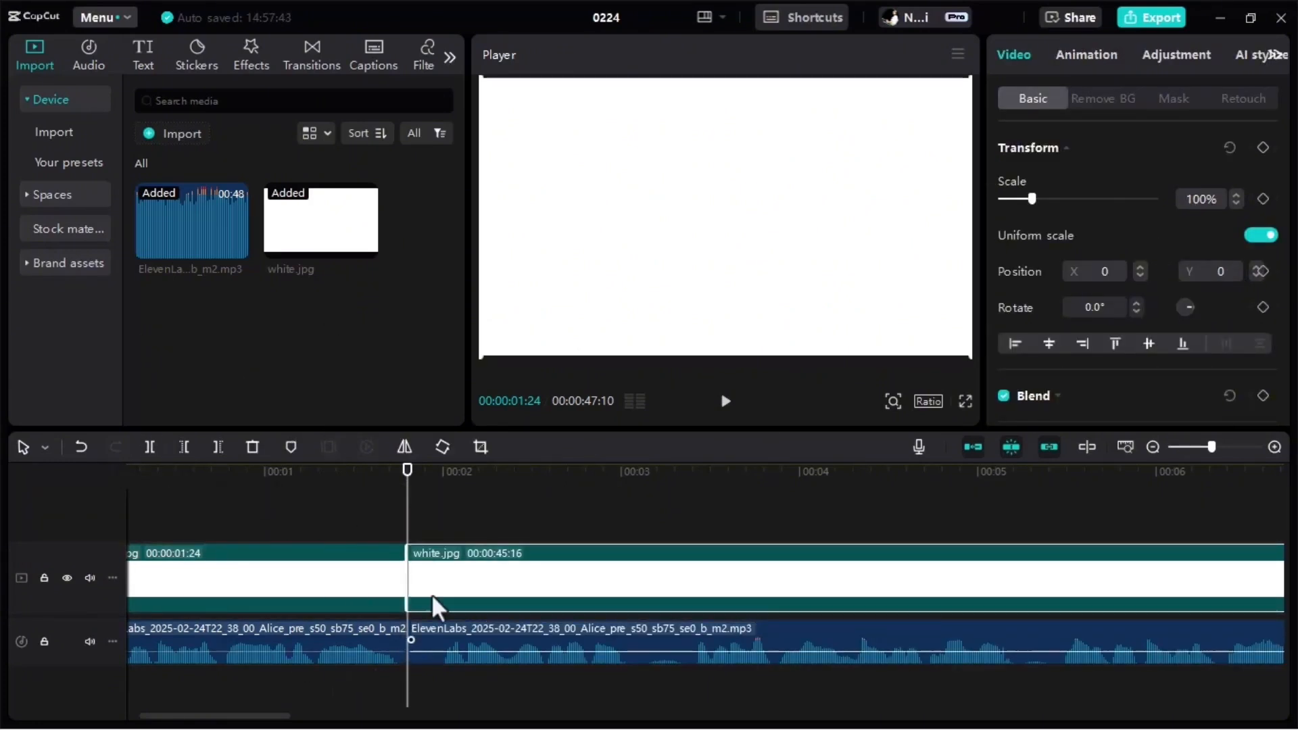
Play the narration to find the next pause, and split both the audio and the white.jpg clip at 00:00:05:12.
{"action": "left_click", "coordinate": [725, 405]}
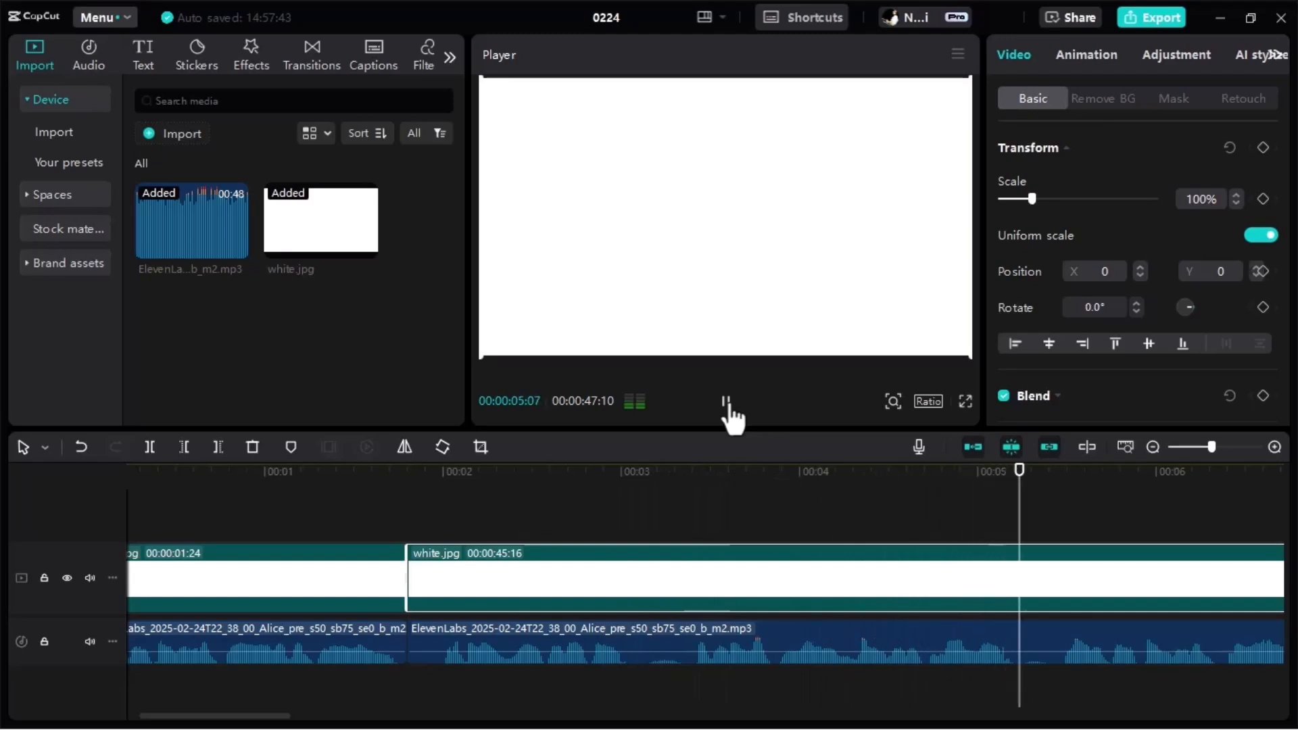
{"action": "left_click", "coordinate": [726, 404]}
{"action": "left_click", "coordinate": [725, 403]}
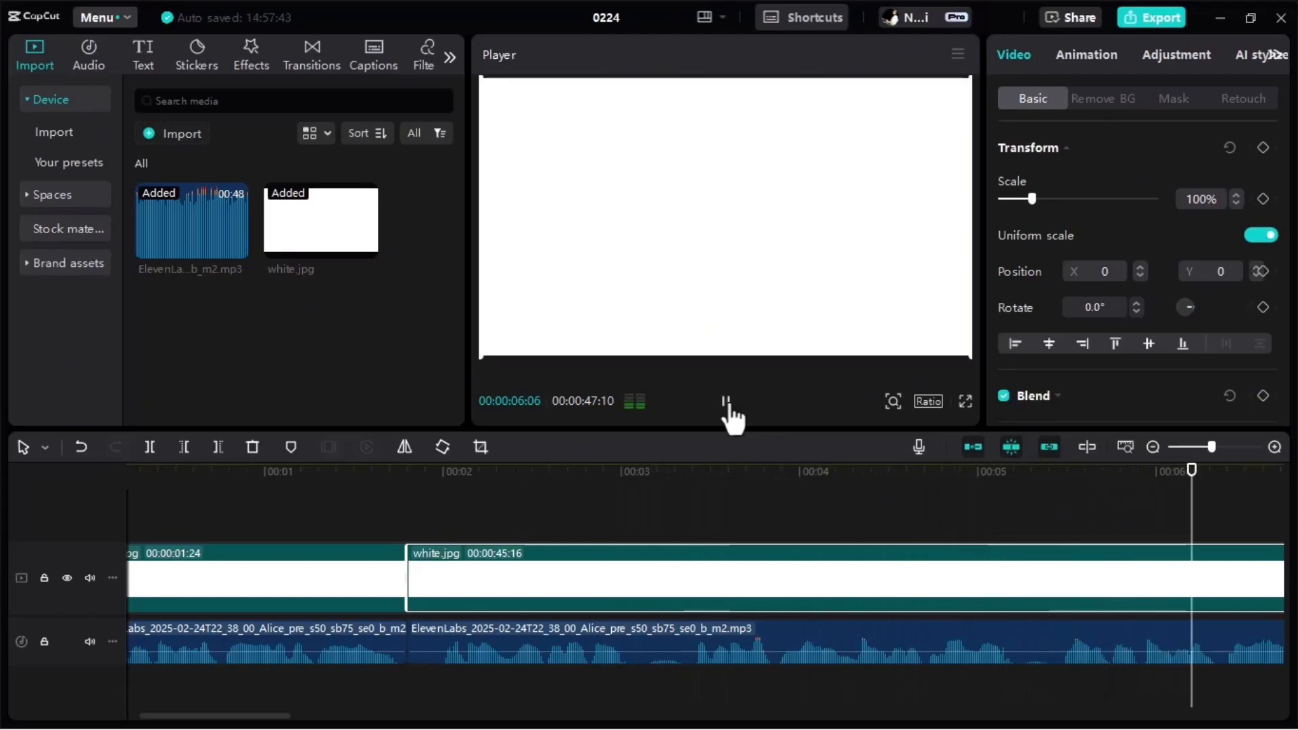
{"action": "left_click", "coordinate": [725, 403]}
{"action": "left_click_drag", "start_coordinate": [681, 487], "coordinate": [237, 534]}
{"action": "left_click", "coordinate": [725, 403]}
{"action": "key", "text": "space"}
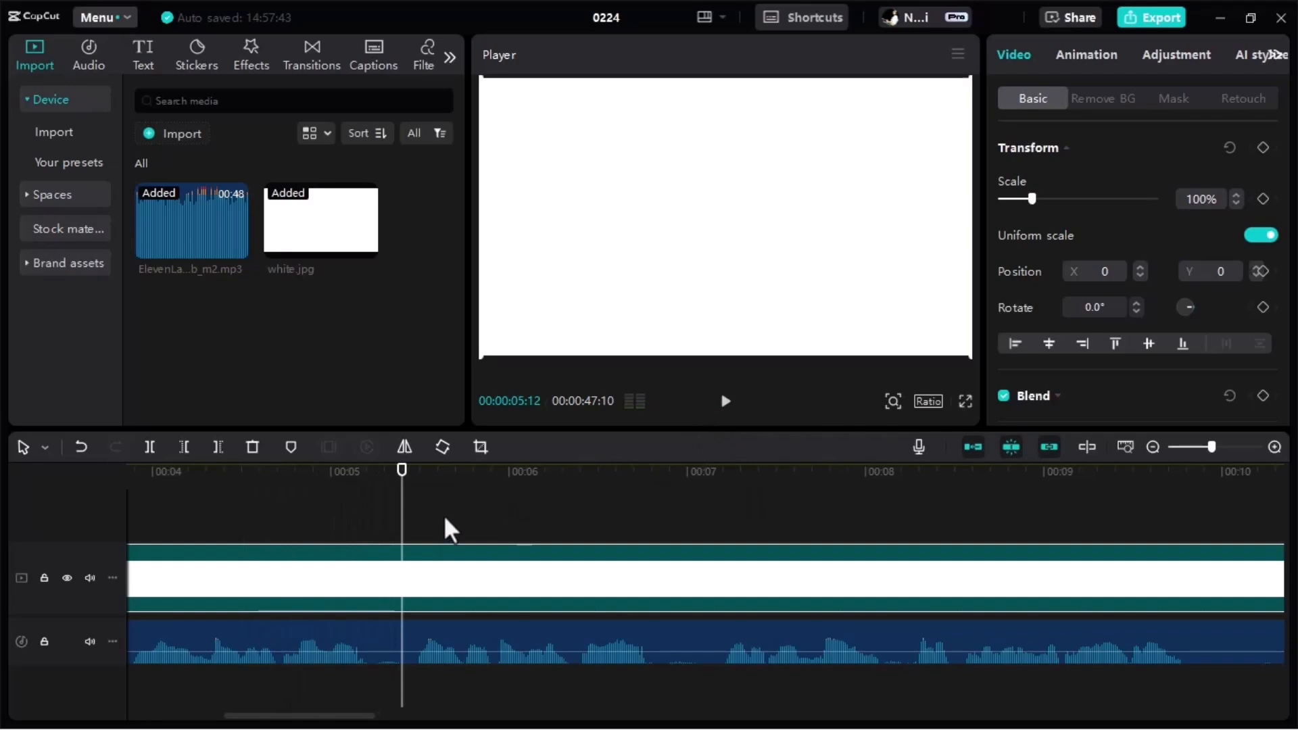
{"action": "left_click", "coordinate": [406, 626]}
{"action": "left_click", "coordinate": [149, 447]}
{"action": "left_click", "coordinate": [373, 577]}
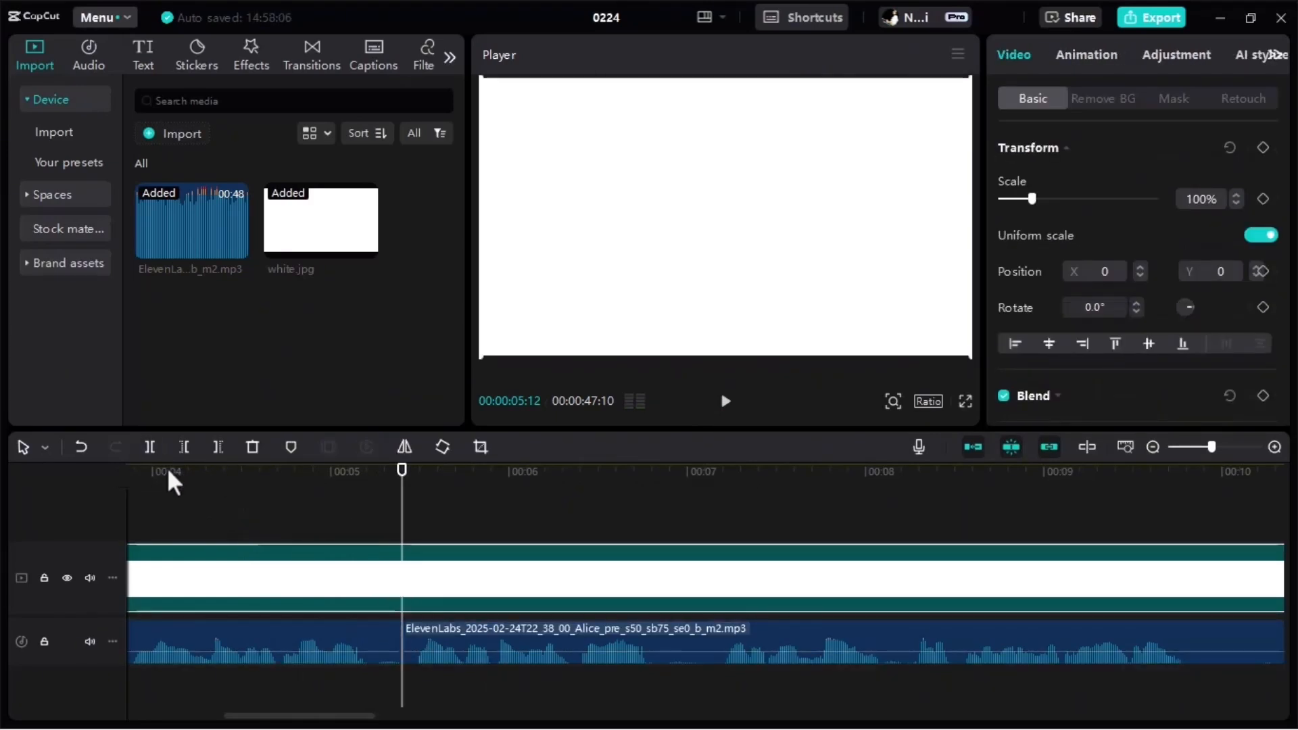
{"action": "key", "text": "ctrl+b"}
Trim the silence at the start of the second audio clip, close the gap, and shorten its white.jpg clip to 00:00:03:13.
{"action": "left_click_drag", "start_coordinate": [371, 715], "coordinate": [270, 715]}
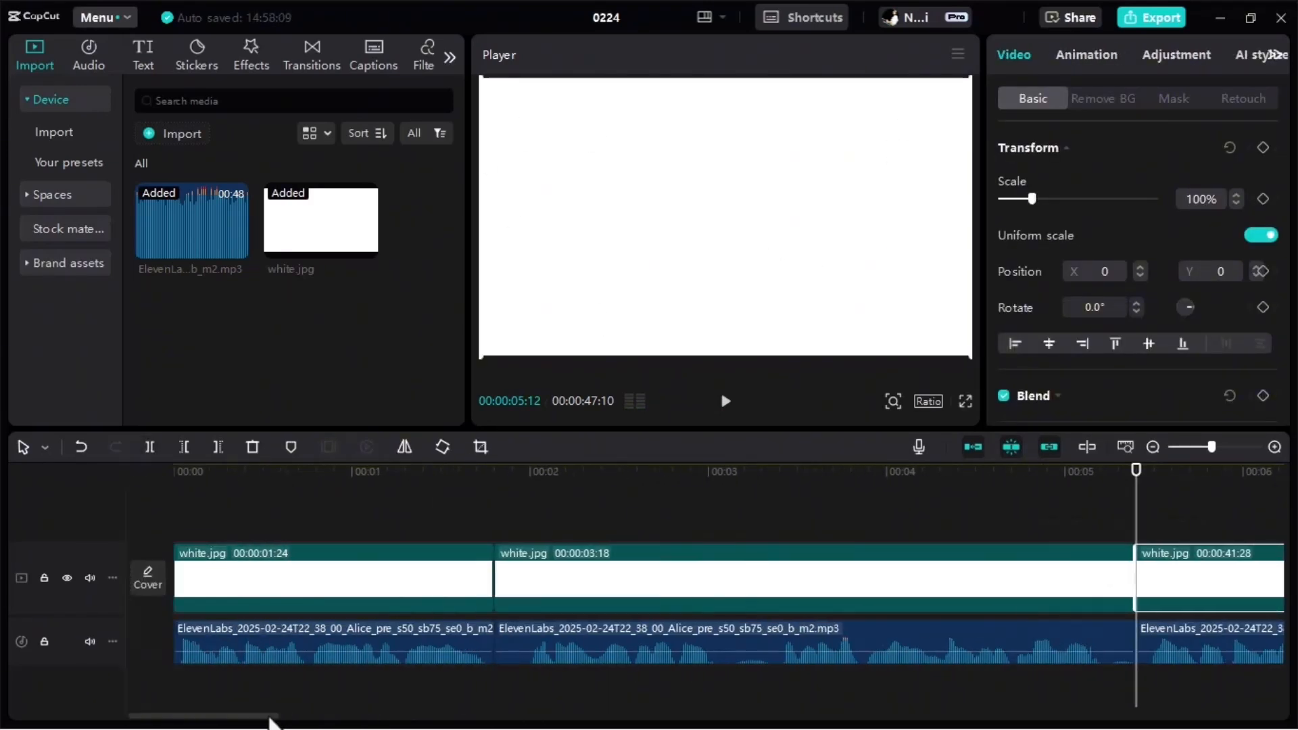
{"action": "left_click", "coordinate": [530, 643]}
{"action": "left_click_drag", "start_coordinate": [493, 639], "coordinate": [524, 639]}
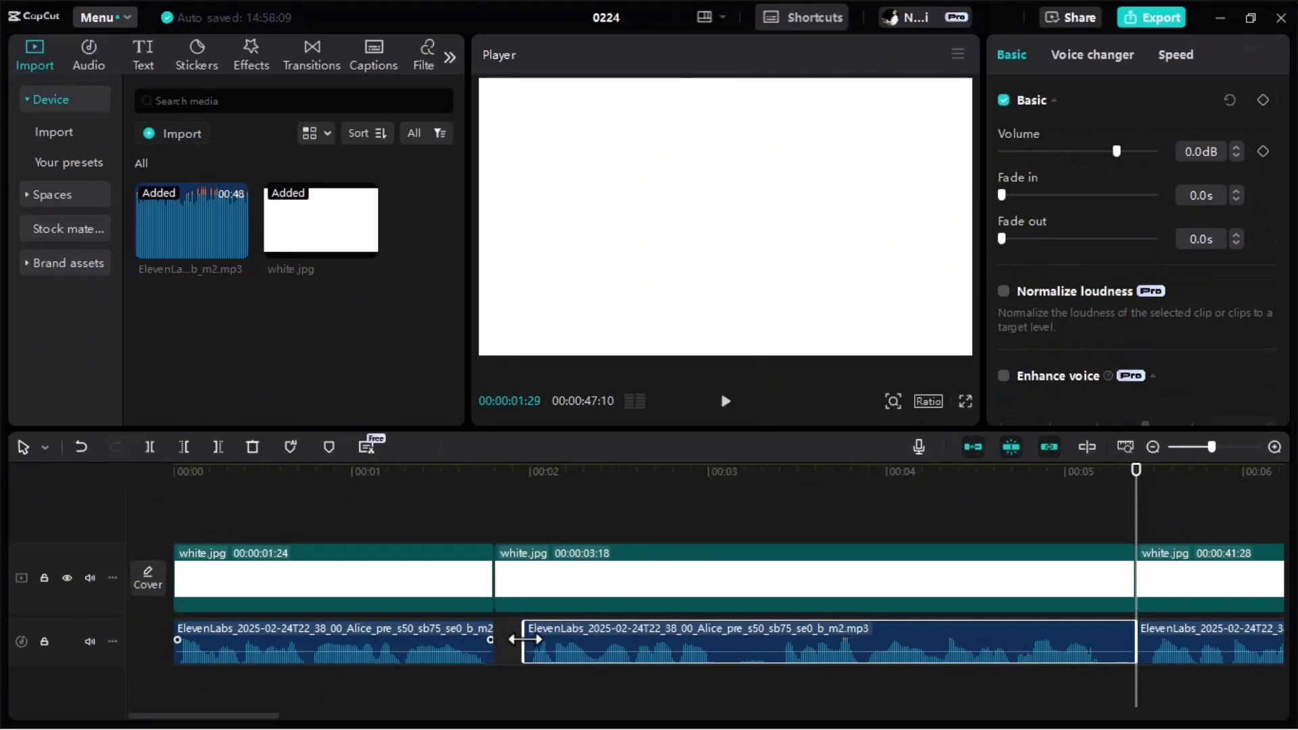
{"action": "left_click_drag", "start_coordinate": [655, 633], "coordinate": [626, 634]}
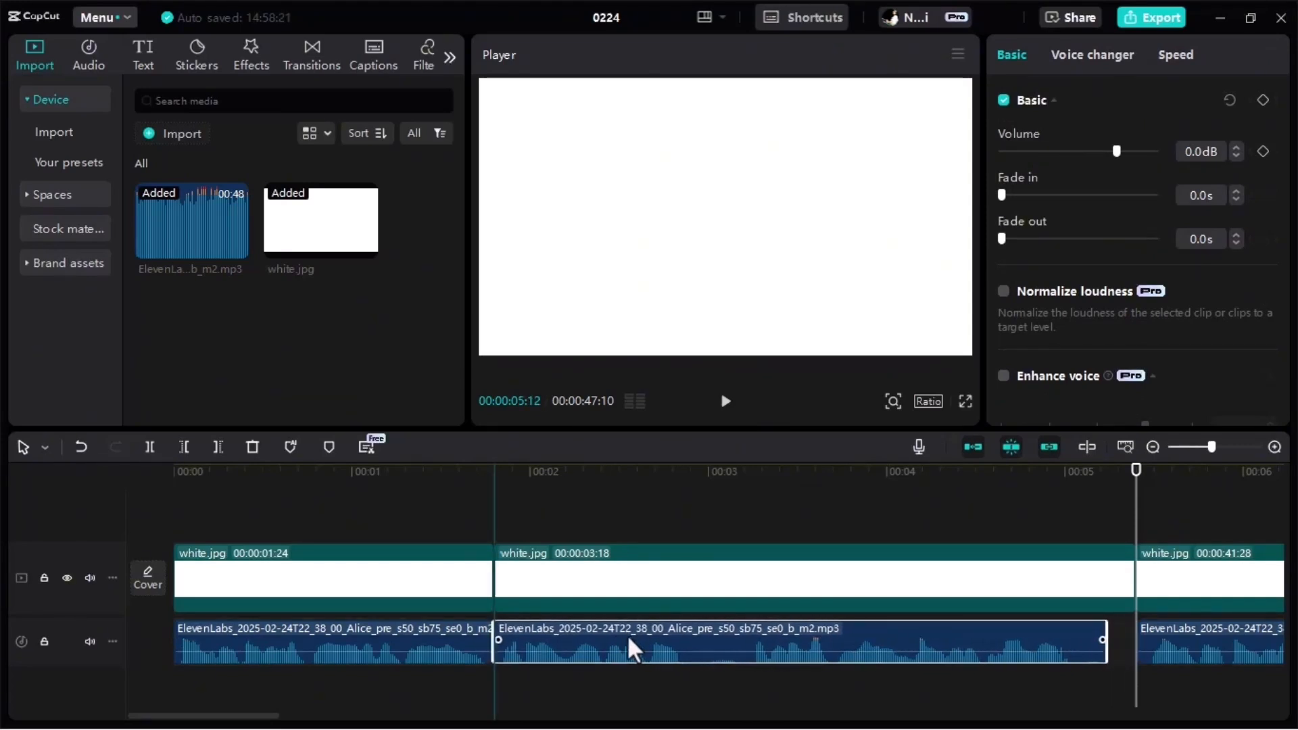
{"action": "left_click_drag", "start_coordinate": [1133, 581], "coordinate": [1101, 588]}
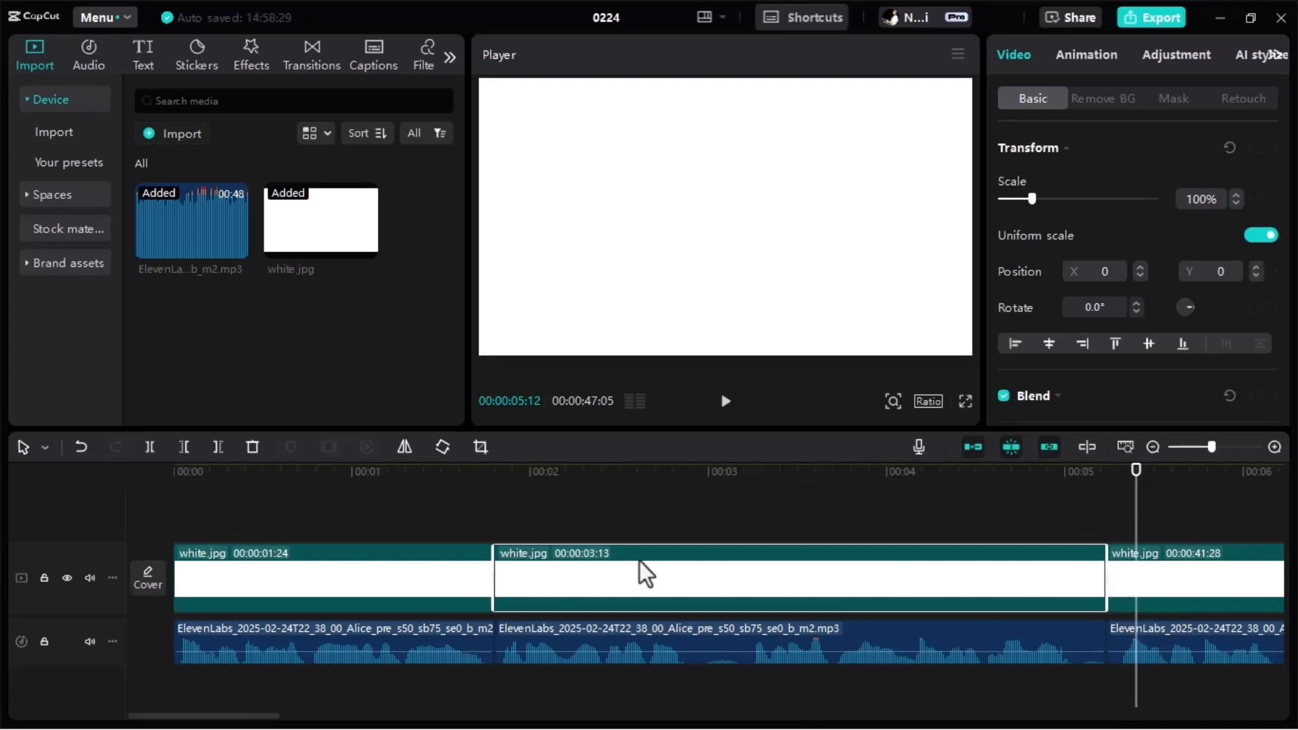
Play the third phrase and split both the narration audio and the white.jpg clip at 00:00:06:28.
{"action": "left_click_drag", "start_coordinate": [328, 725], "coordinate": [345, 725]}
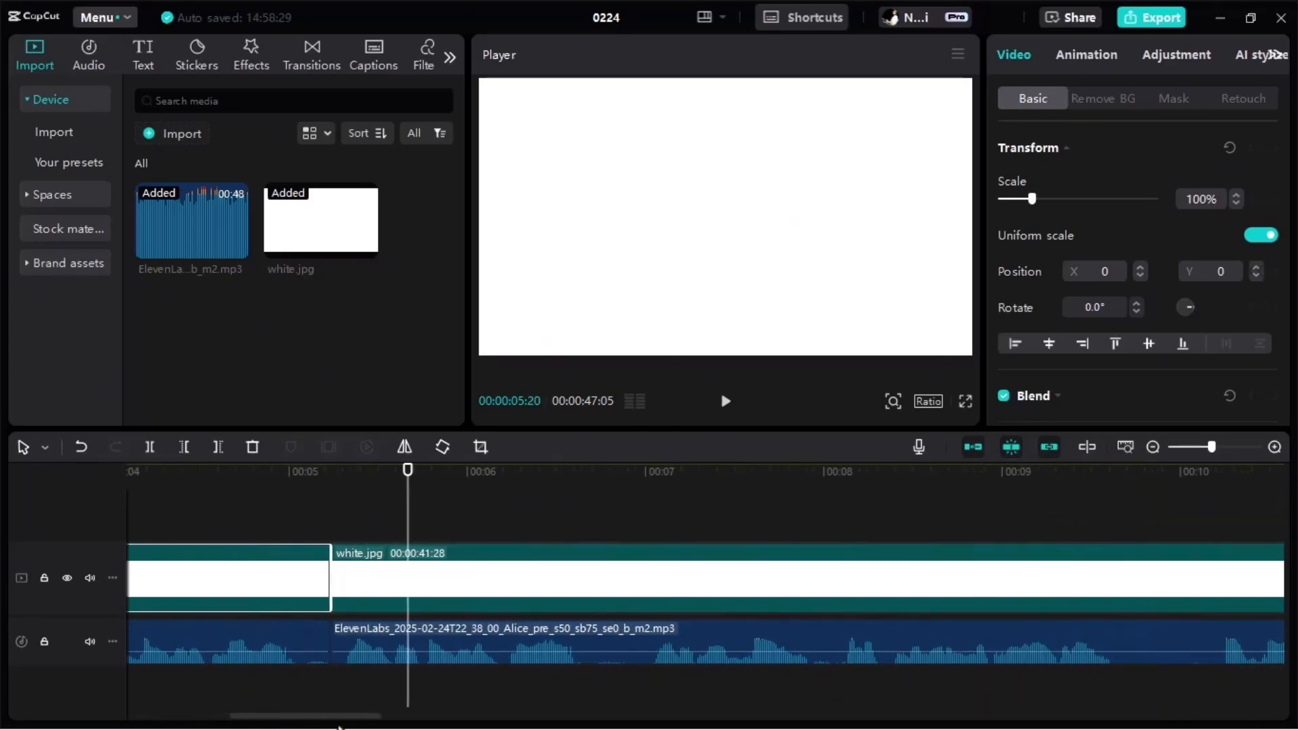
{"action": "left_click", "coordinate": [724, 405]}
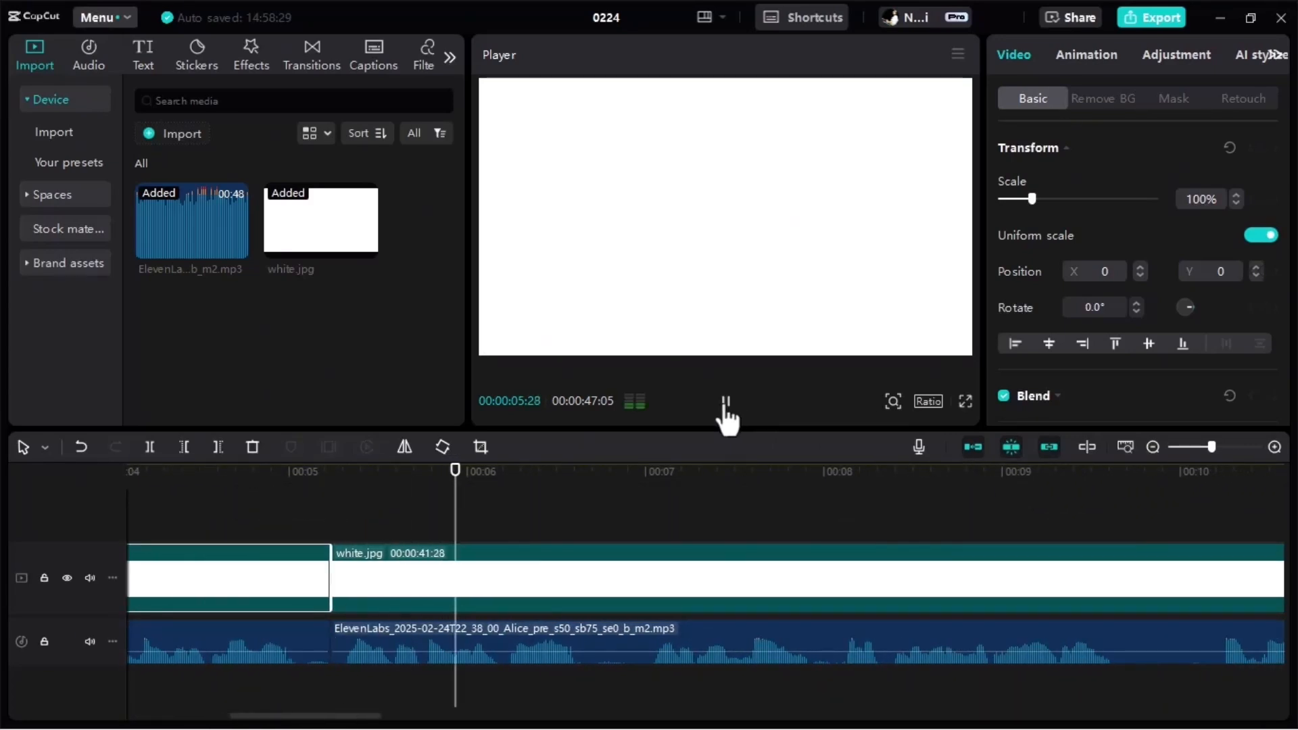
{"action": "left_click", "coordinate": [724, 405]}
{"action": "left_click", "coordinate": [611, 647]}
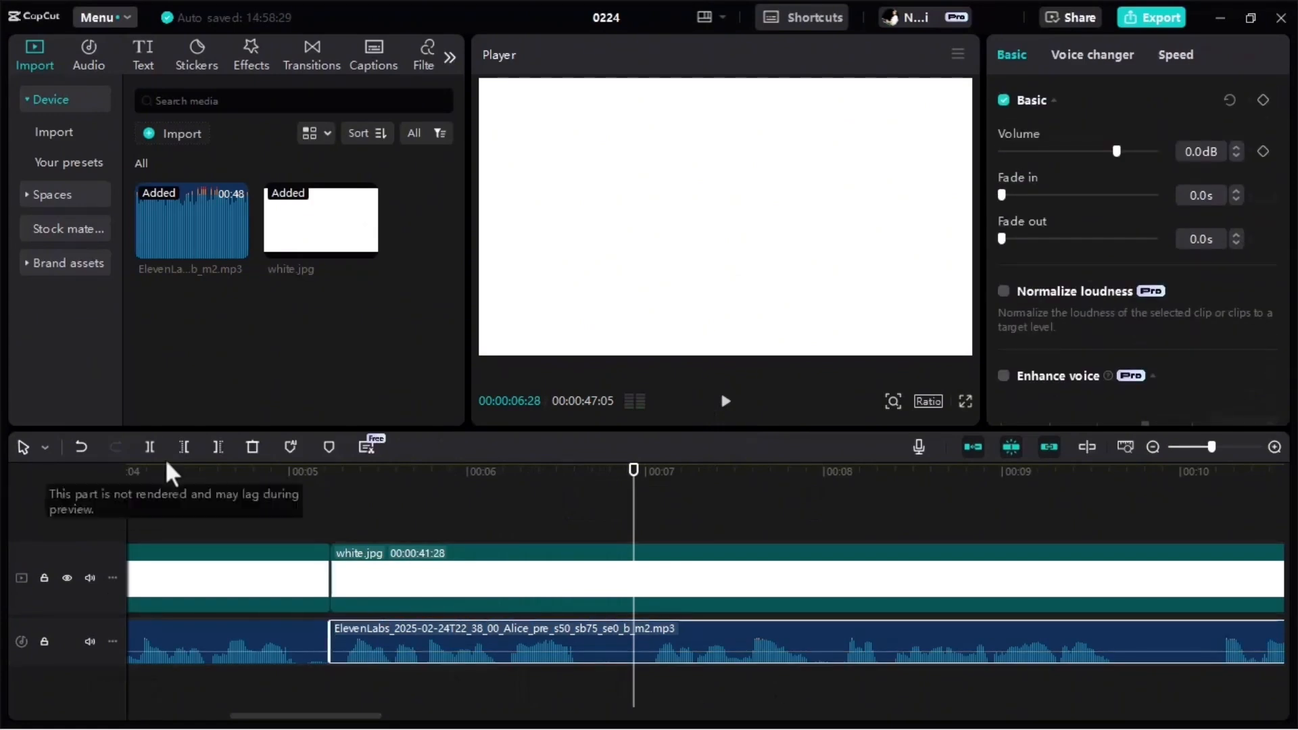
{"action": "left_click", "coordinate": [150, 448]}
{"action": "left_click", "coordinate": [366, 553]}
{"action": "left_click", "coordinate": [150, 448]}
Trim the silence at the end of the third audio clip and shorten its white.jpg clip to match at 00:00:01:15.
{"action": "left_click", "coordinate": [612, 648]}
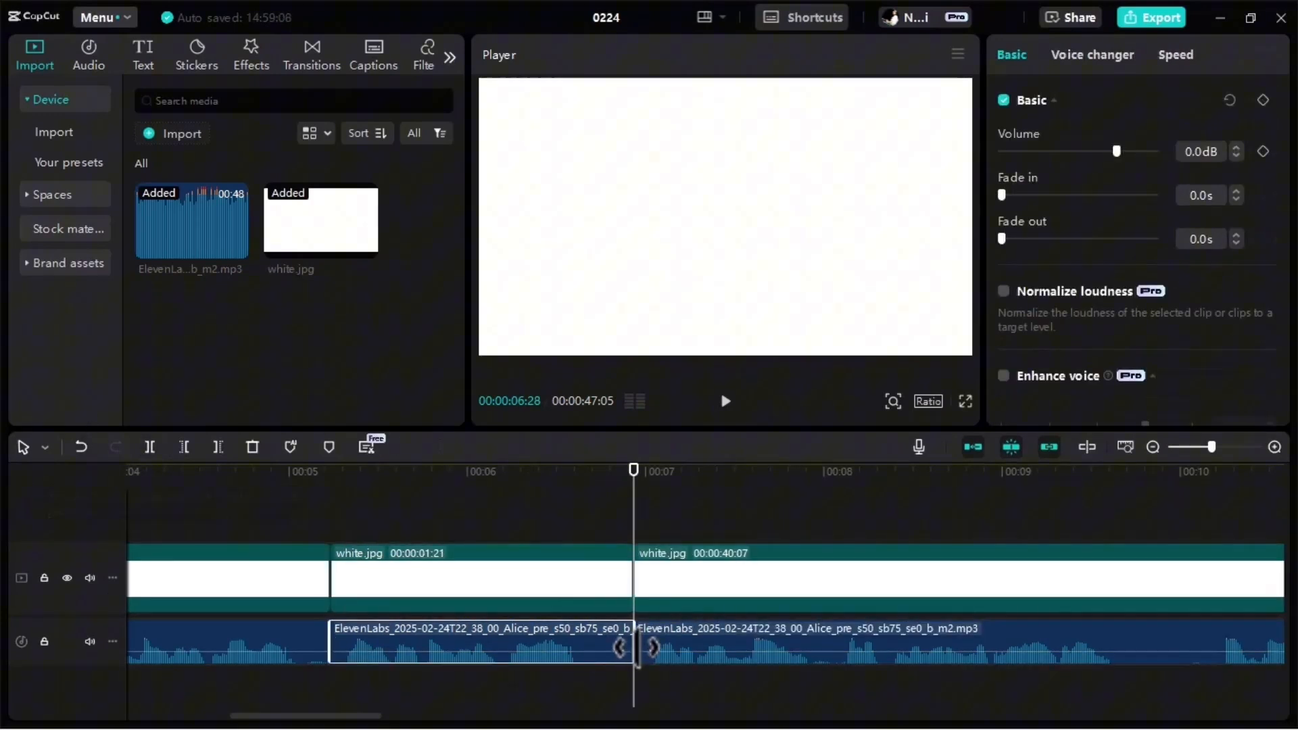
{"action": "left_click_drag", "start_coordinate": [635, 647], "coordinate": [609, 653]}
{"action": "left_click", "coordinate": [591, 586]}
{"action": "left_click_drag", "start_coordinate": [632, 592], "coordinate": [598, 605]}
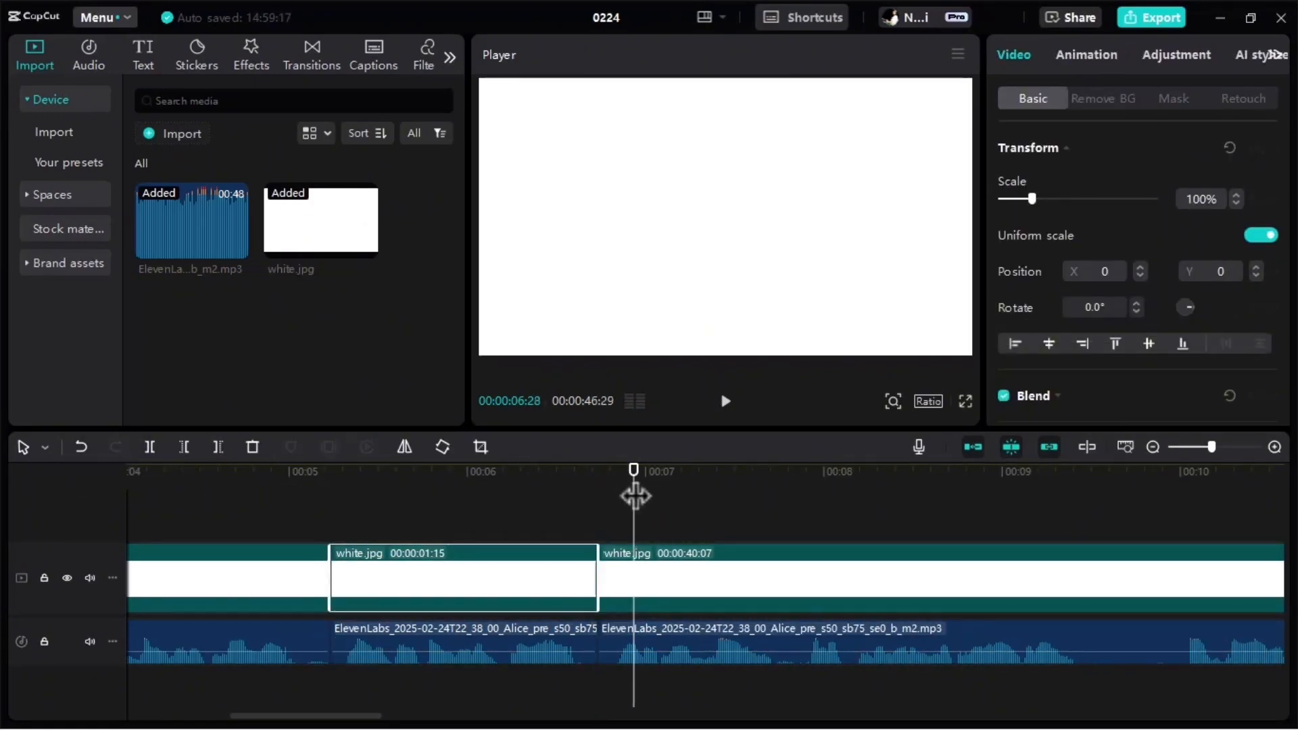
Play the fourth phrase and split both the narration audio and the white.jpg clip at 00:00:09:13, in the pause after it.
{"action": "left_click_drag", "start_coordinate": [634, 495], "coordinate": [414, 504]}
{"action": "left_click", "coordinate": [725, 401]}
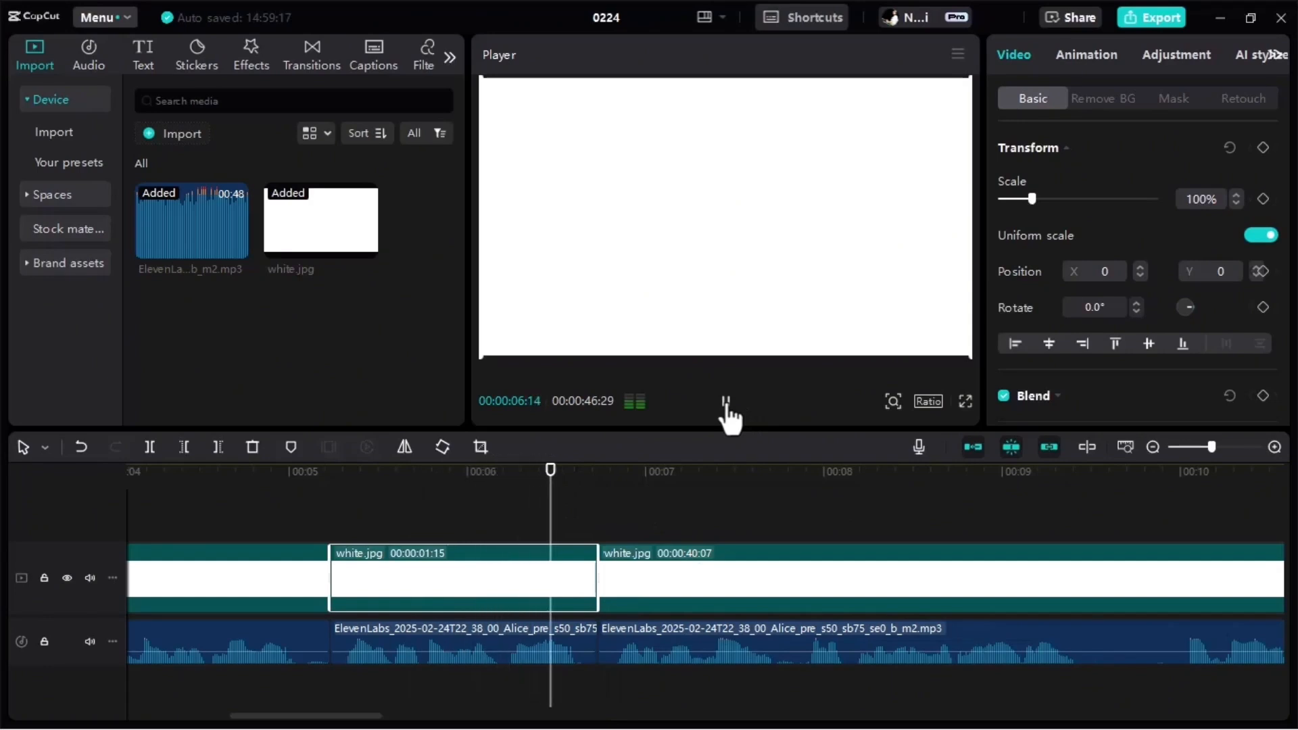
{"action": "left_click", "coordinate": [726, 401]}
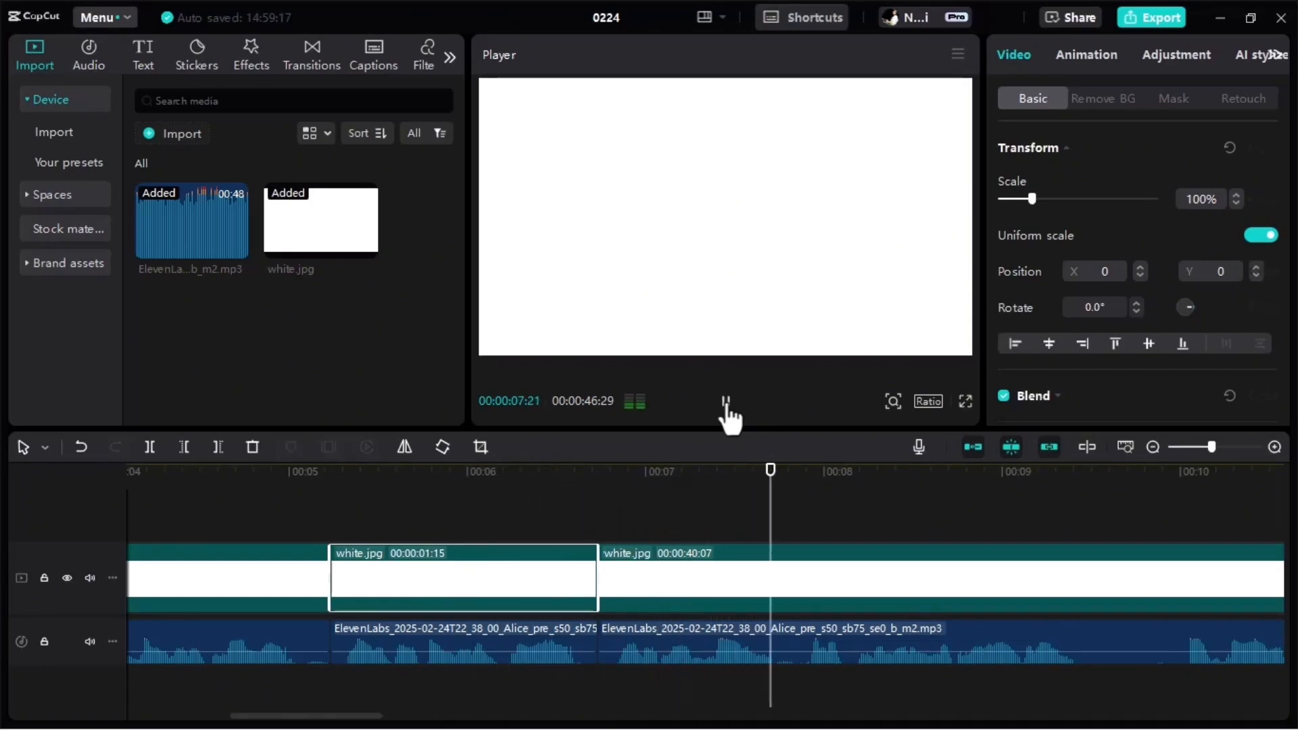
{"action": "left_click", "coordinate": [725, 401]}
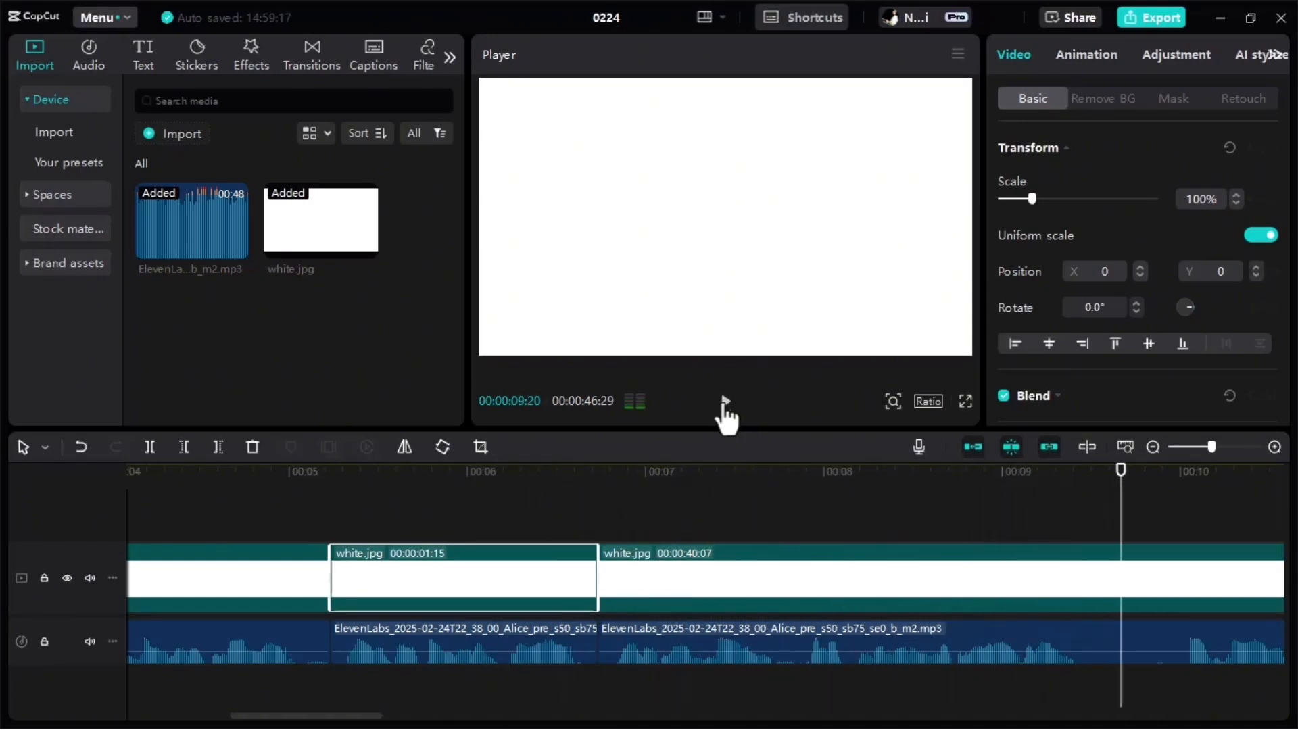
{"action": "left_click_drag", "start_coordinate": [1110, 501], "coordinate": [1079, 519]}
{"action": "left_click", "coordinate": [1044, 636]}
{"action": "left_click", "coordinate": [151, 447]}
{"action": "left_click", "coordinate": [953, 583]}
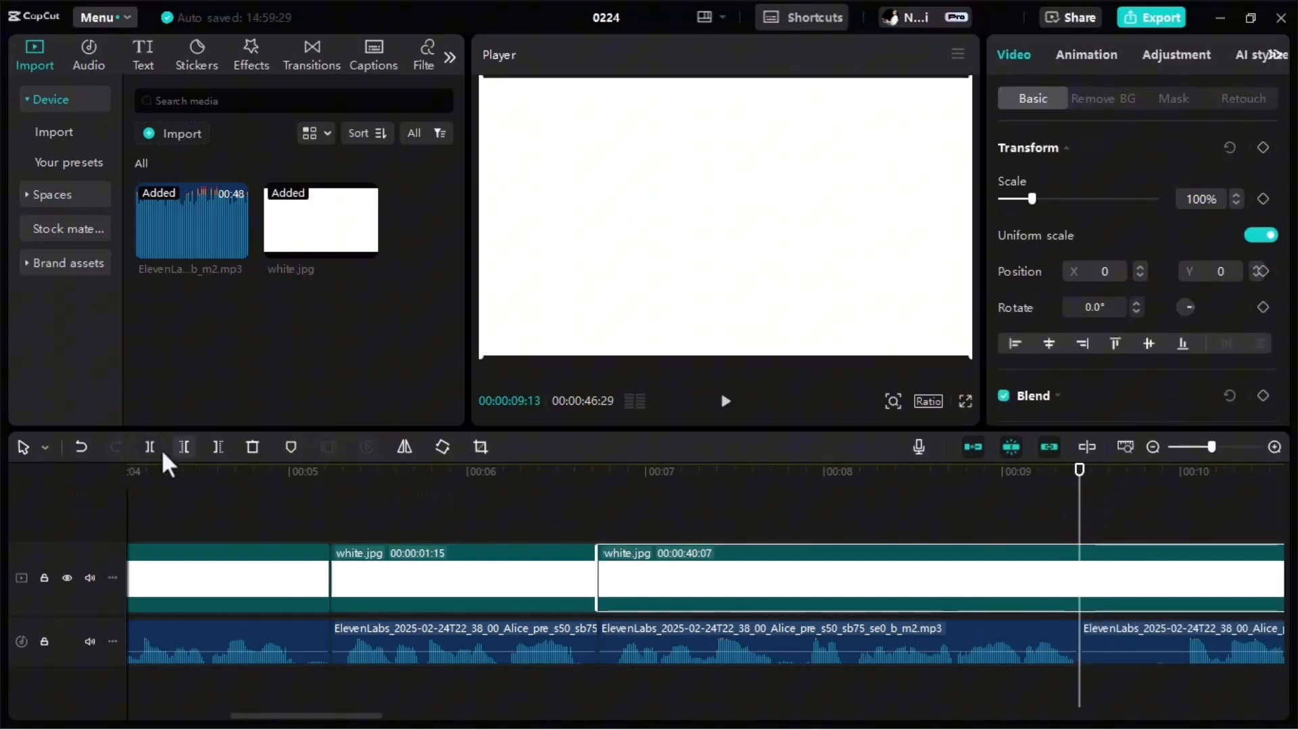
{"action": "left_click", "coordinate": [153, 447]}
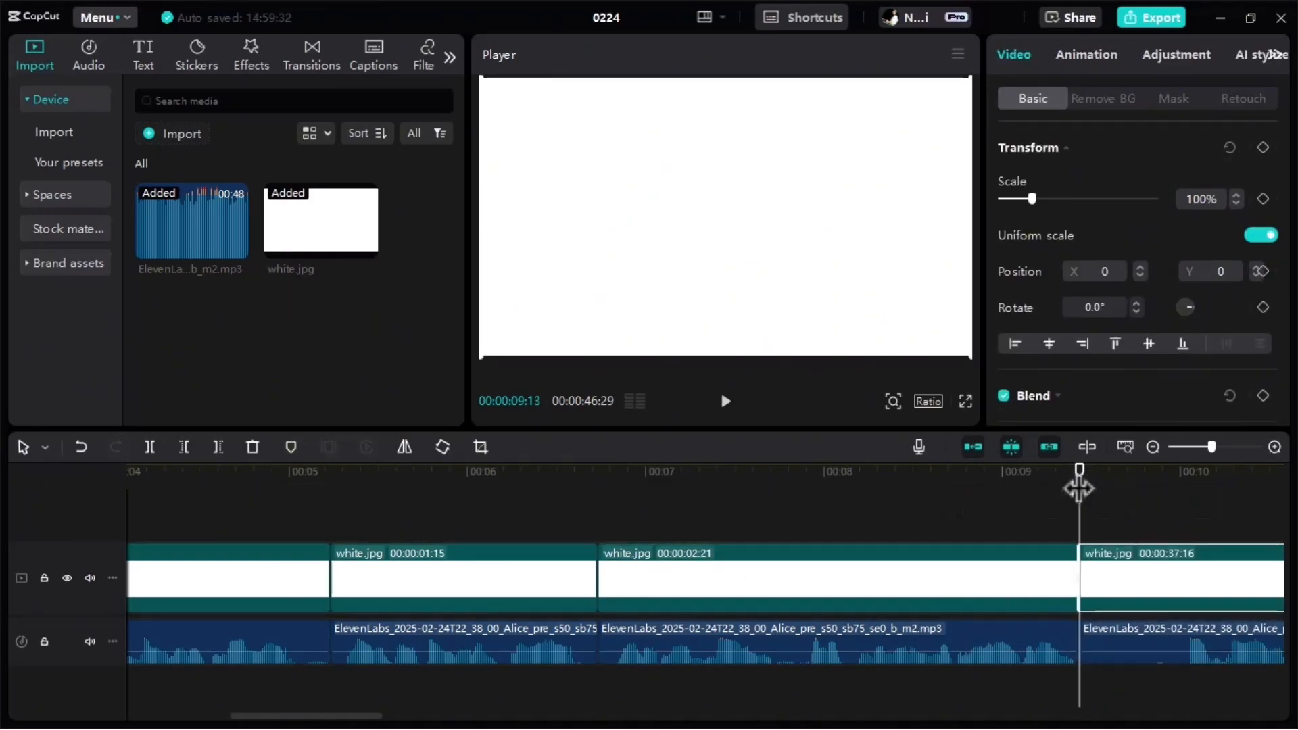
{"action": "left_click_drag", "start_coordinate": [1071, 490], "coordinate": [264, 671]}
{"action": "left_click_drag", "start_coordinate": [275, 717], "coordinate": [196, 719]}
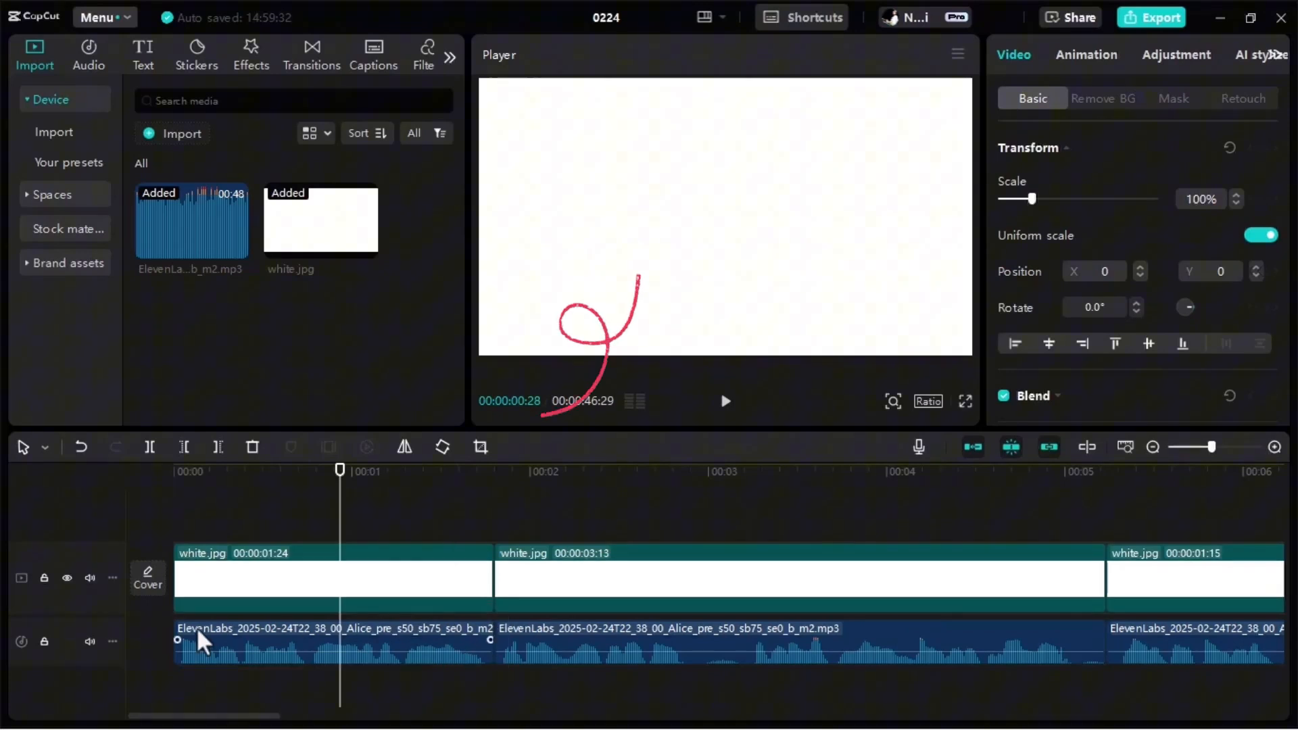
{"action": "left_click_drag", "start_coordinate": [339, 488], "coordinate": [721, 530]}
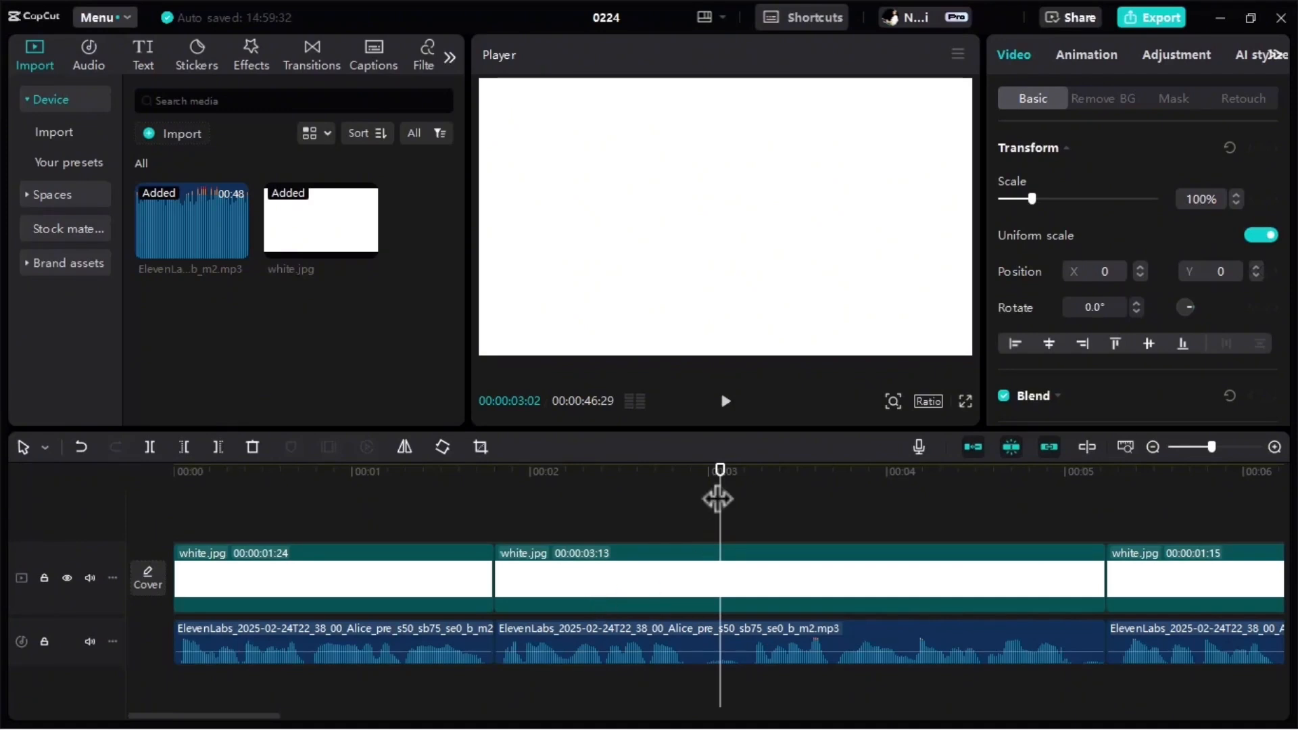
{"action": "left_click_drag", "start_coordinate": [718, 499], "coordinate": [1148, 500]}
Trim the silence from the start of the audio clip that follows the 00:00:09:13 split.
{"action": "left_click_drag", "start_coordinate": [276, 715], "coordinate": [418, 711]}
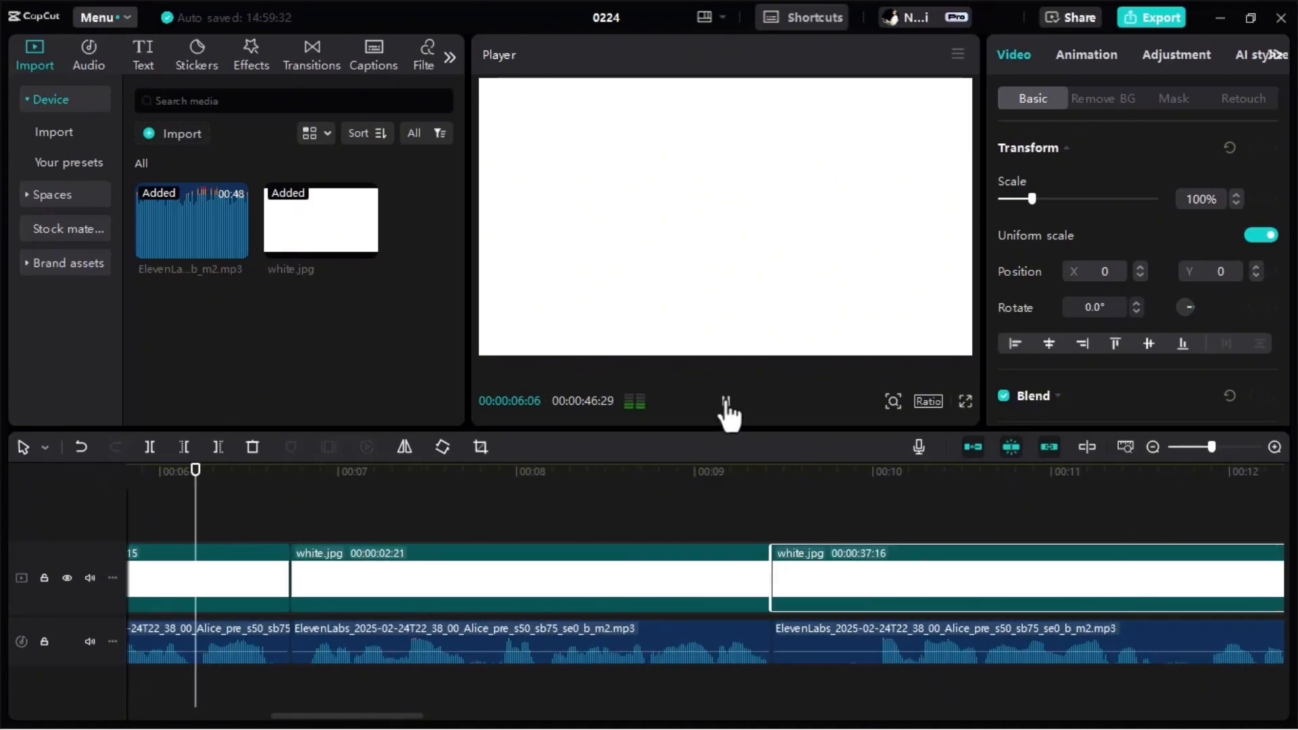
{"action": "left_click", "coordinate": [726, 402]}
{"action": "left_click", "coordinate": [834, 652]}
{"action": "left_click_drag", "start_coordinate": [773, 653], "coordinate": [850, 654]}
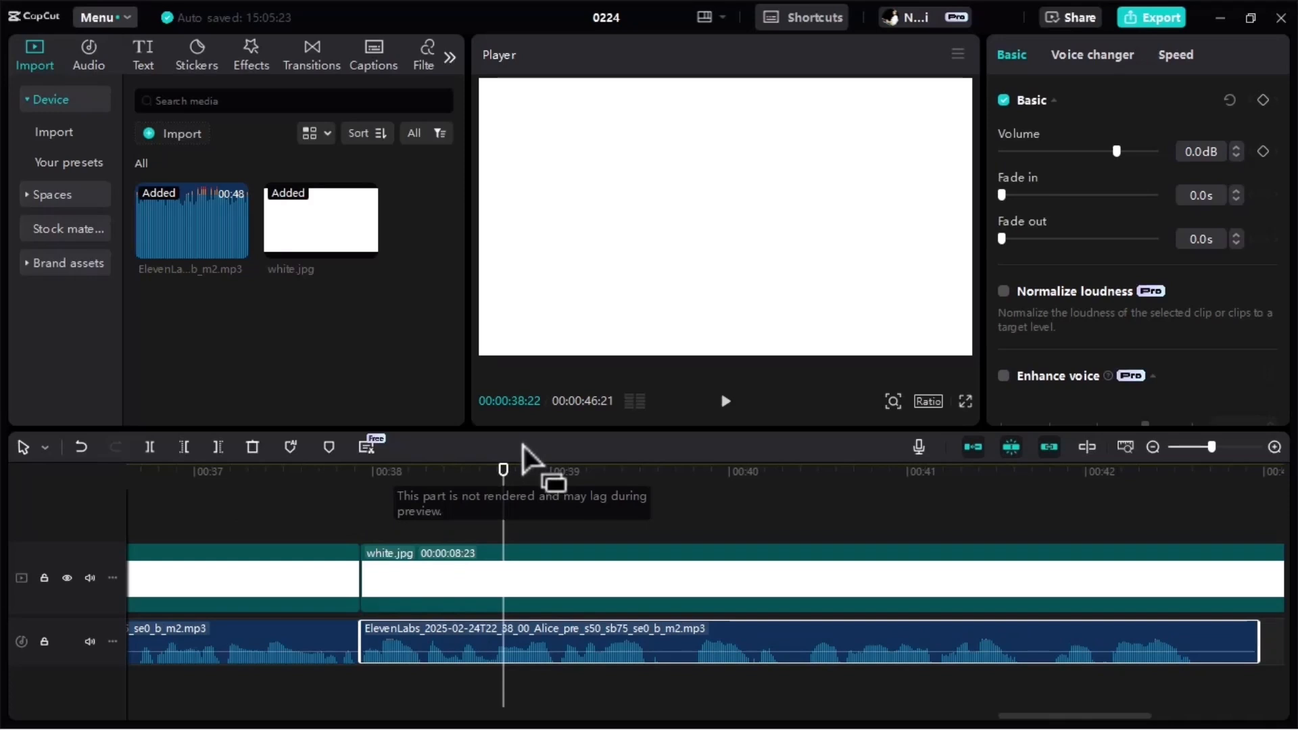
Trim the last audio clip to end at 00:00:42:20, and cut off and delete the white.jpg remainder beyond that point.
{"action": "left_click", "coordinate": [725, 403]}
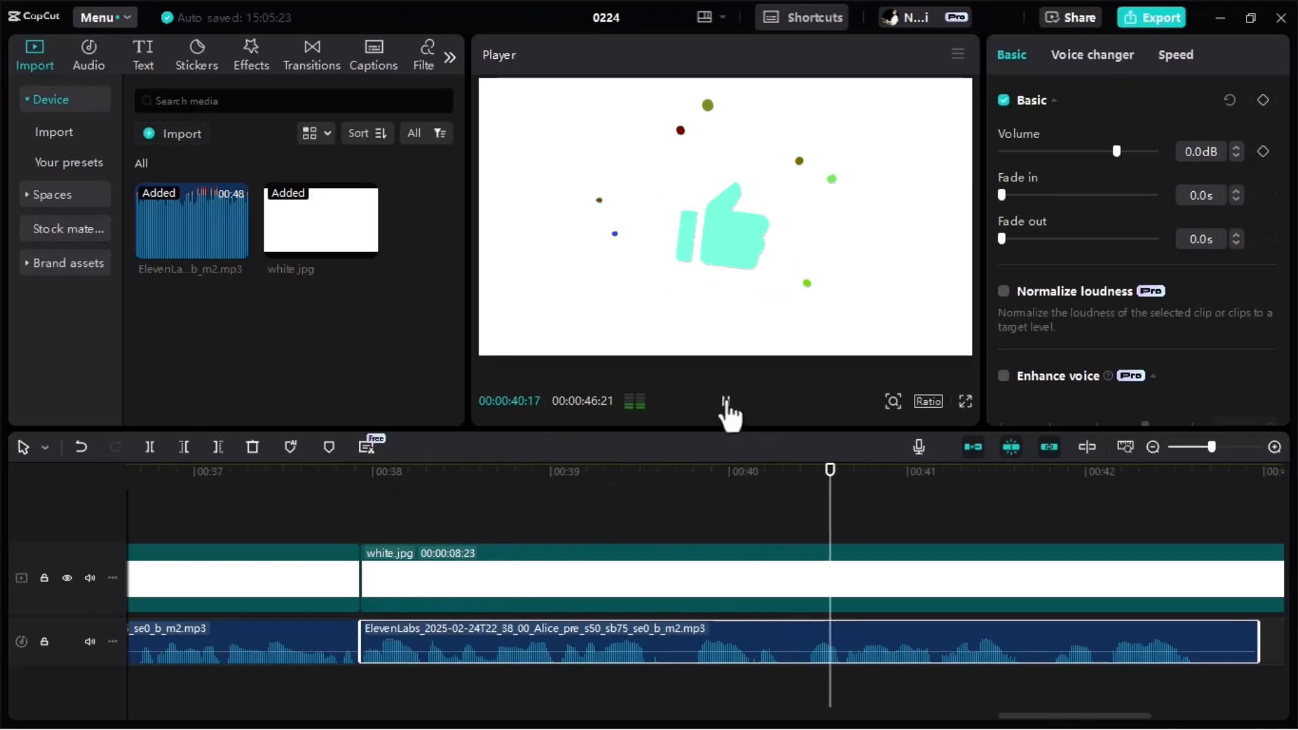
{"action": "left_click", "coordinate": [1246, 642]}
{"action": "left_click", "coordinate": [1220, 580]}
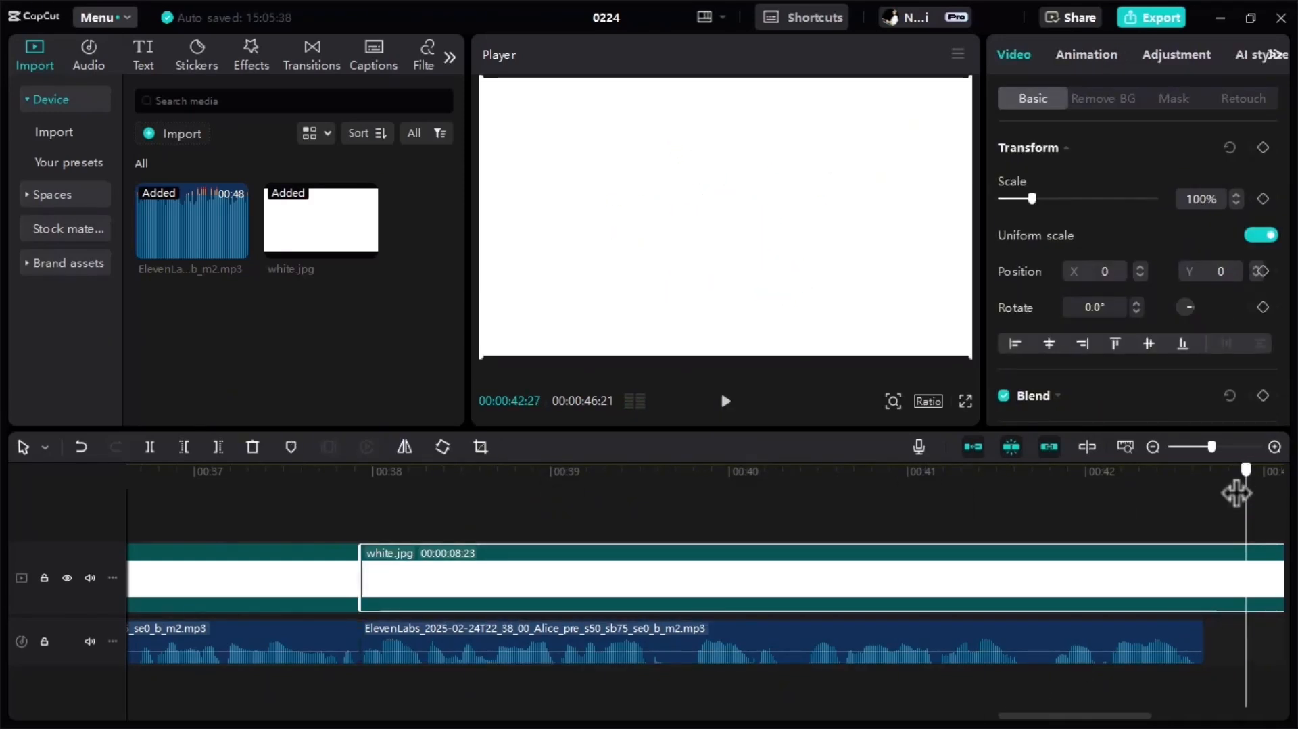
{"action": "left_click_drag", "start_coordinate": [1240, 493], "coordinate": [1203, 492]}
{"action": "left_click", "coordinate": [150, 446]}
{"action": "key", "text": "Delete"}
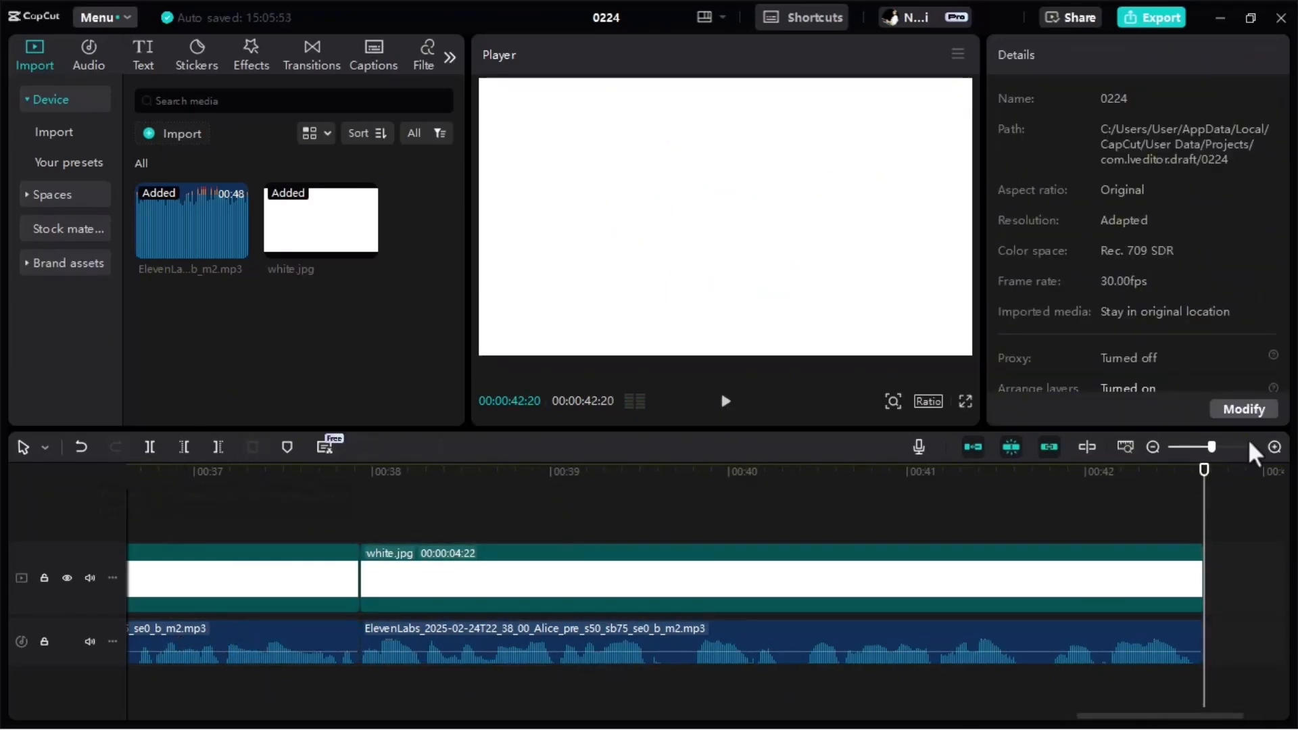
In ChatGPT, request detailed image prompts for each scene: stick-figure Rico-style vector illustrations, bold black outlines, white backgrounds, and a consistent main character.
{"action": "scroll", "coordinate": [878, 579], "scroll_direction": "down", "scroll_amount": 6}
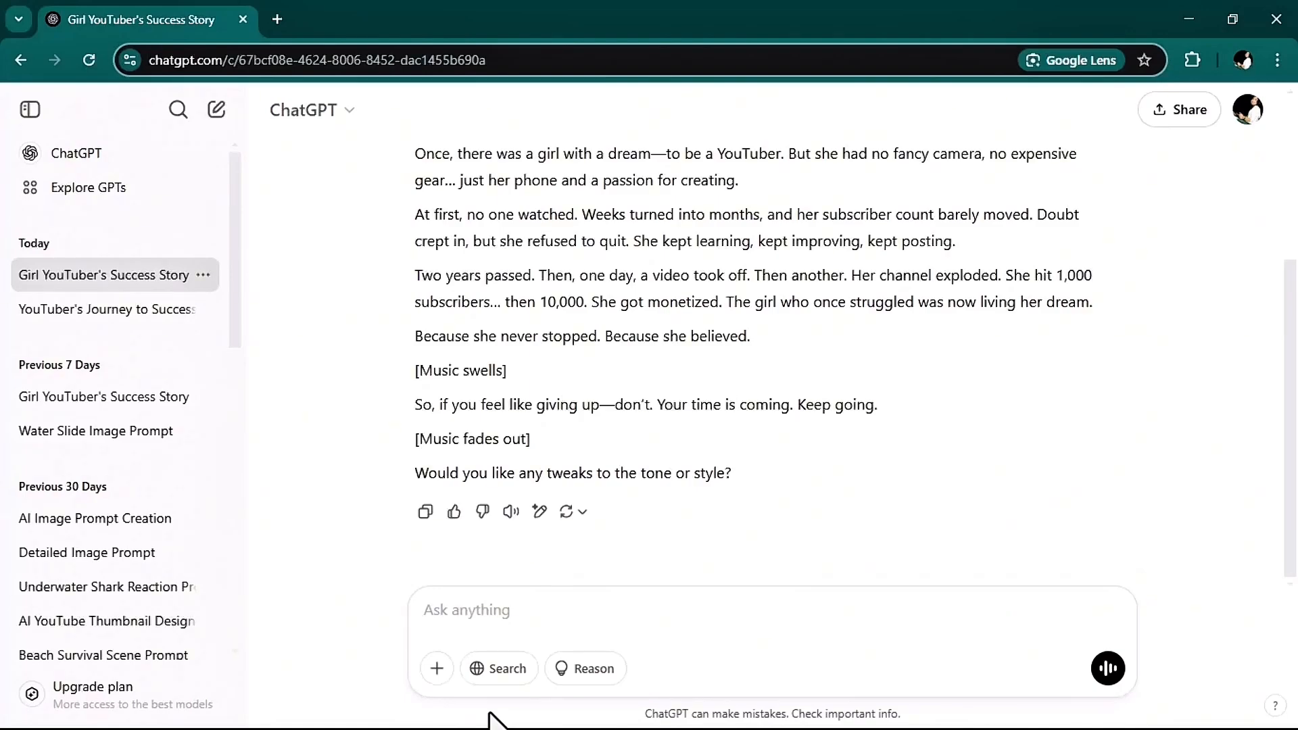
{"action": "left_click", "coordinate": [566, 632]}
{"action": "right_click", "coordinate": [468, 617]}
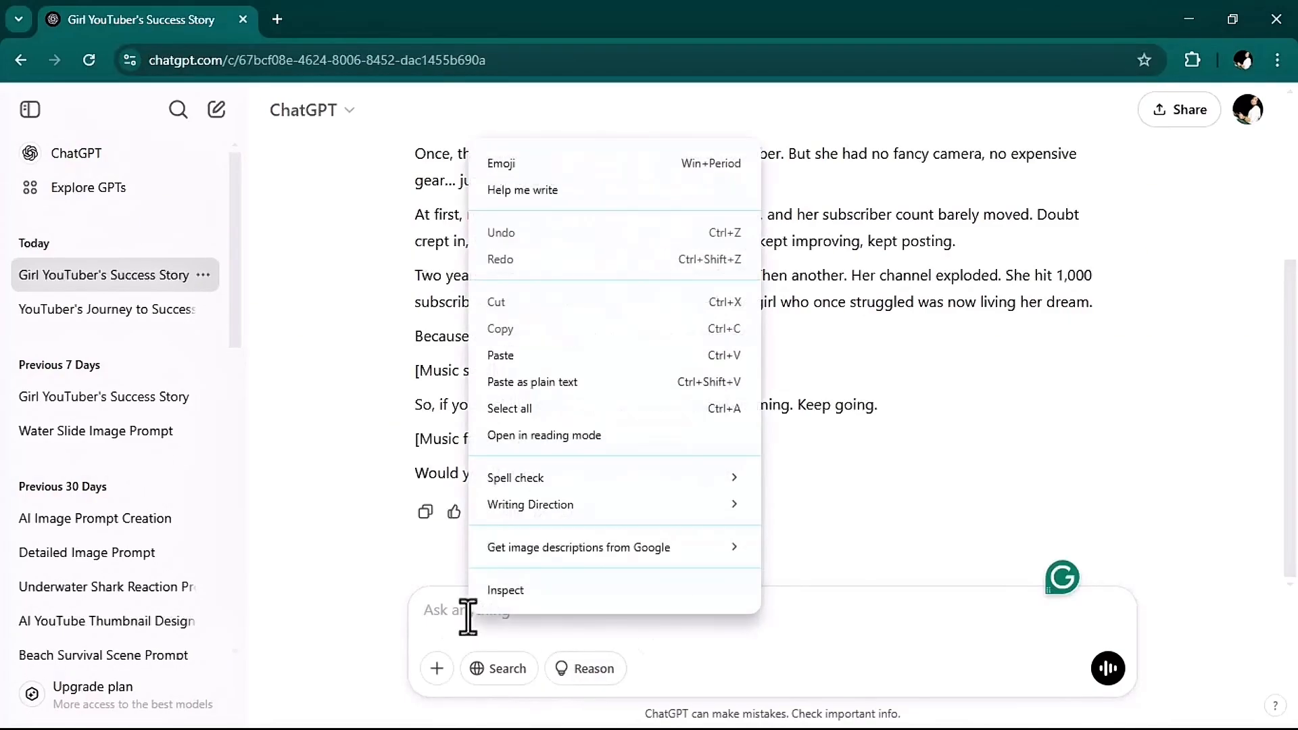
{"action": "left_click", "coordinate": [503, 363]}
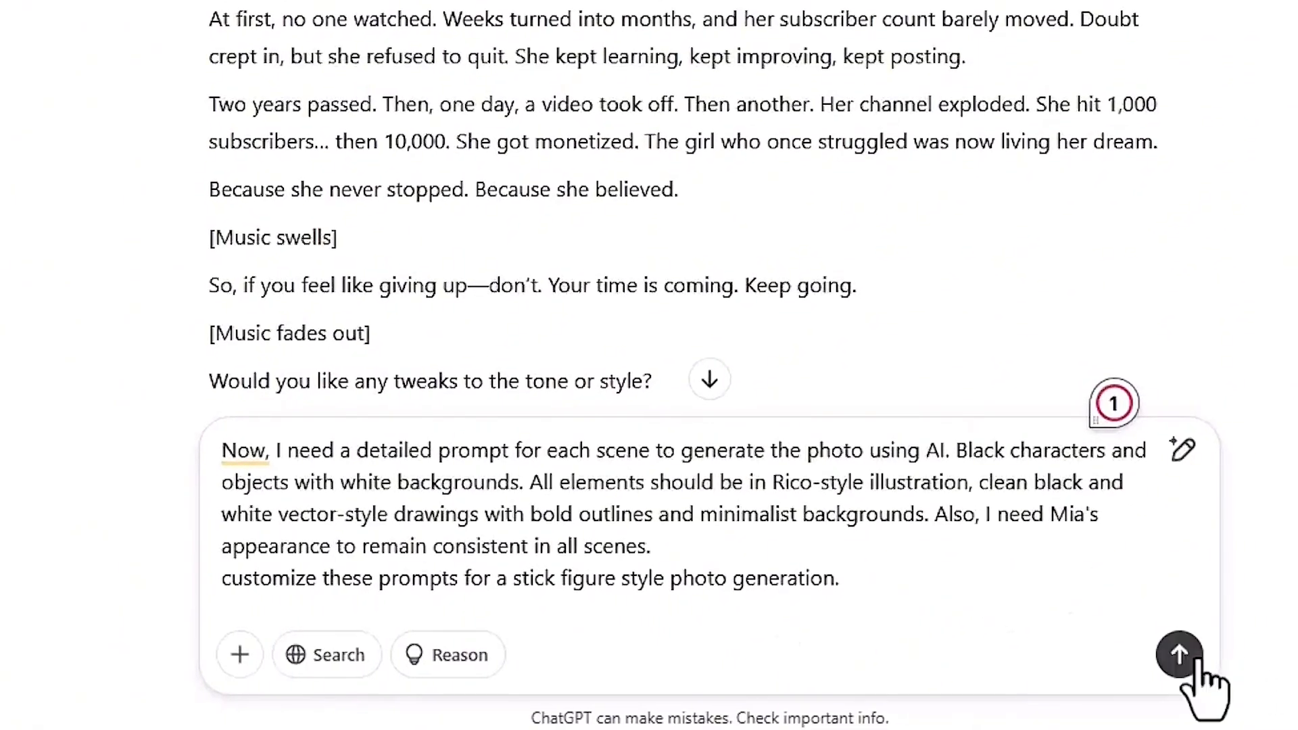
{"action": "left_click", "coordinate": [1179, 654]}
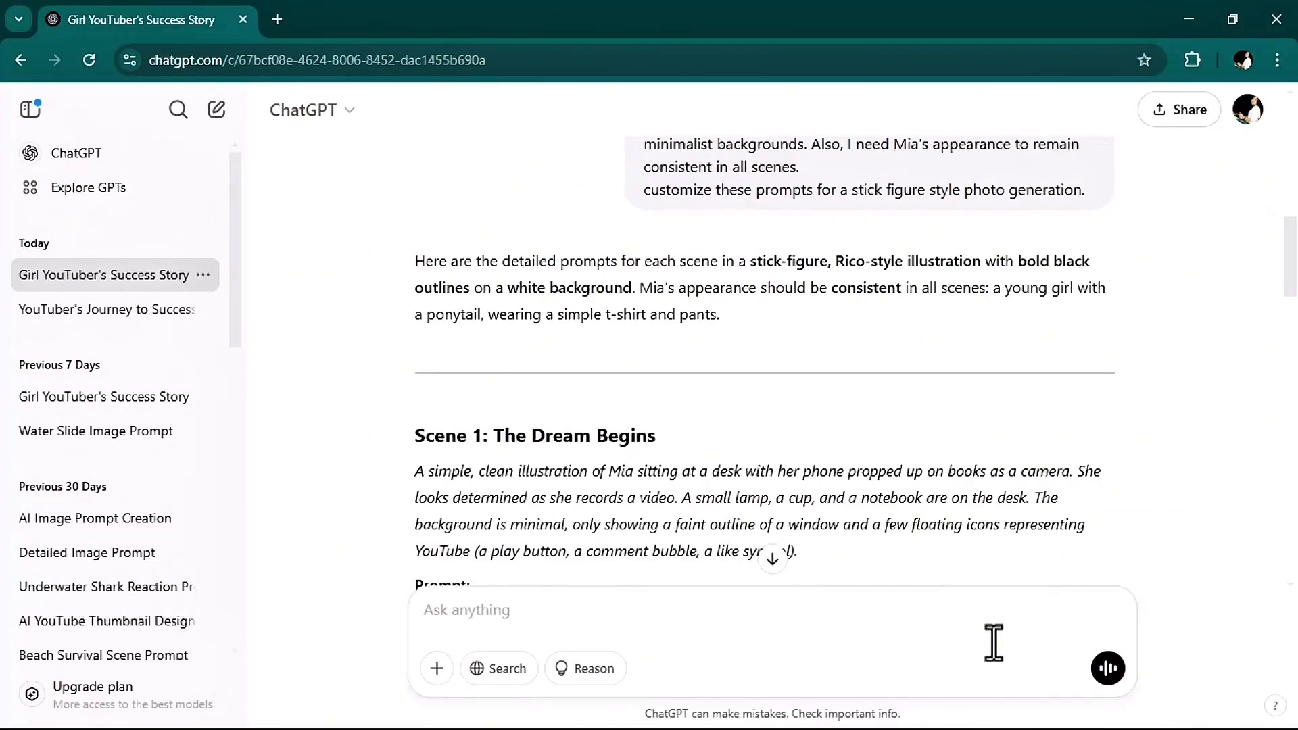
Read through the generated image prompts for the story's scenes and return to Scene 1.
{"action": "scroll", "coordinate": [590, 398], "scroll_direction": "down", "scroll_amount": 1}
{"action": "scroll", "coordinate": [451, 342], "scroll_direction": "down", "scroll_amount": 8}
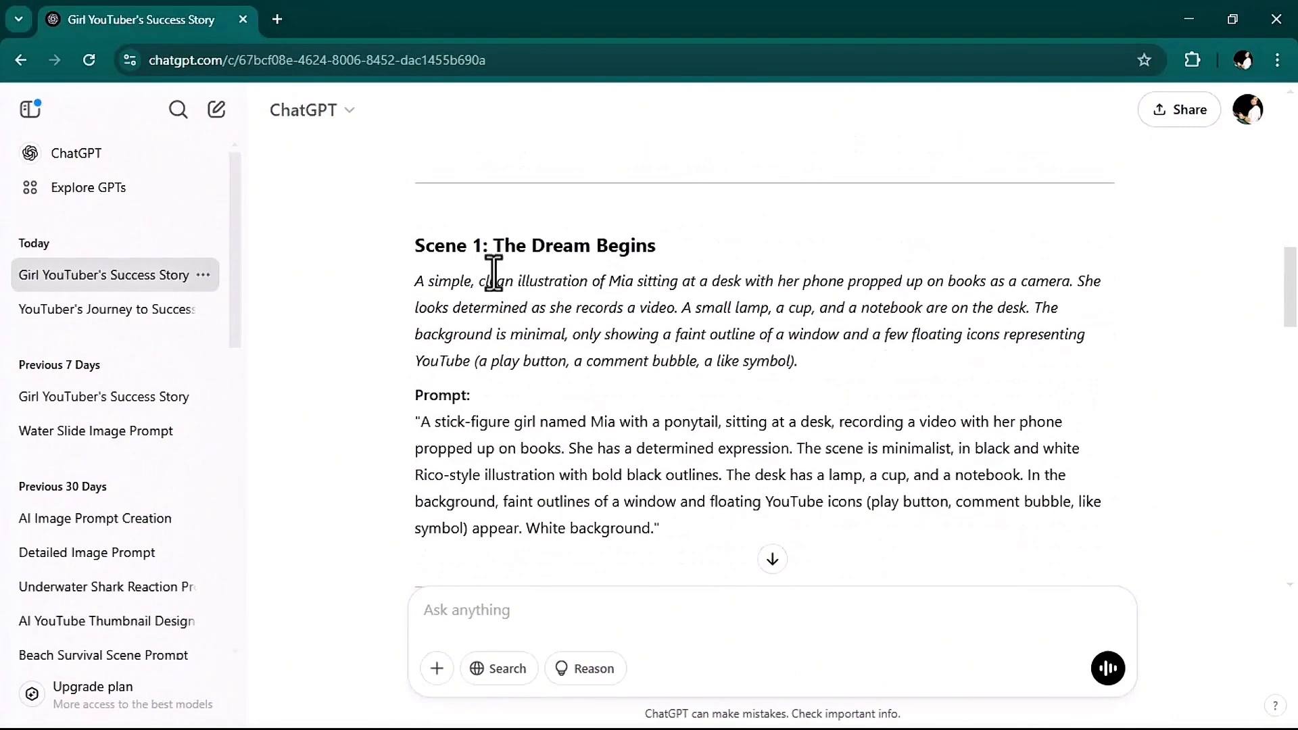
{"action": "scroll", "coordinate": [540, 495], "scroll_direction": "down", "scroll_amount": 4}
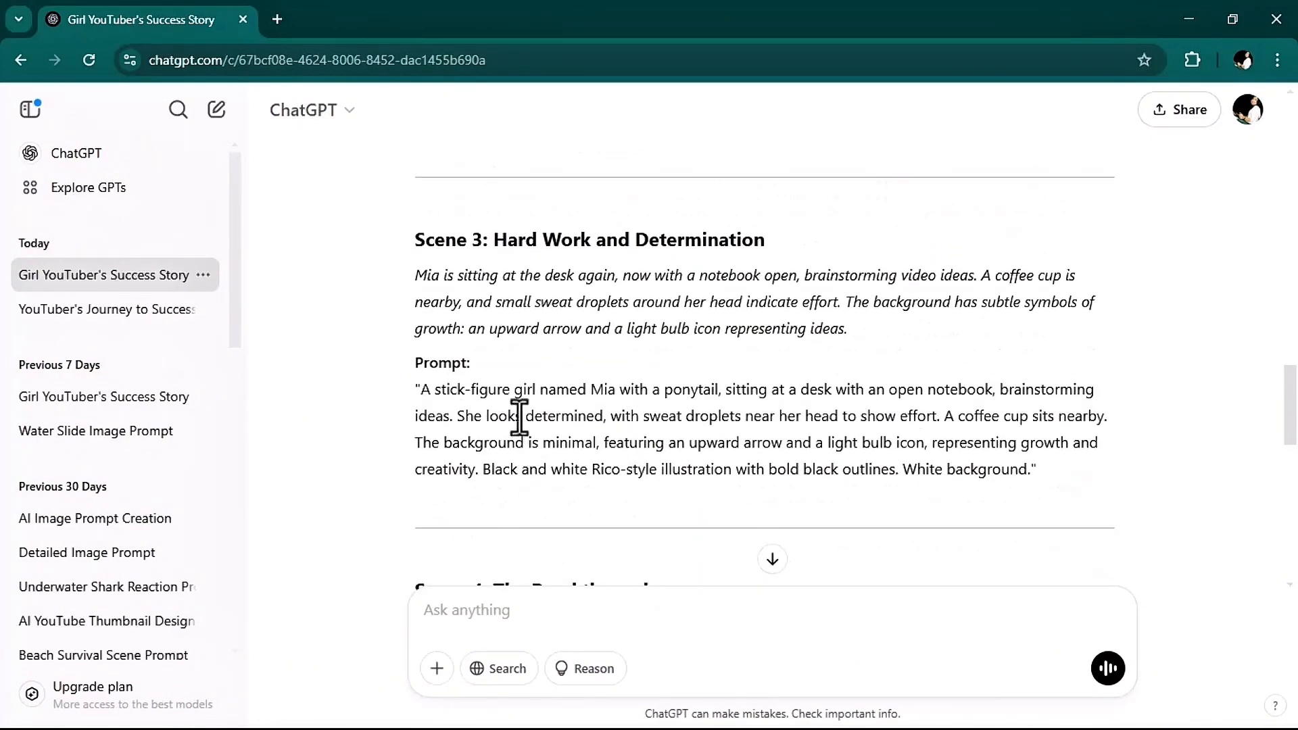
{"action": "scroll", "coordinate": [619, 309], "scroll_direction": "down", "scroll_amount": 12}
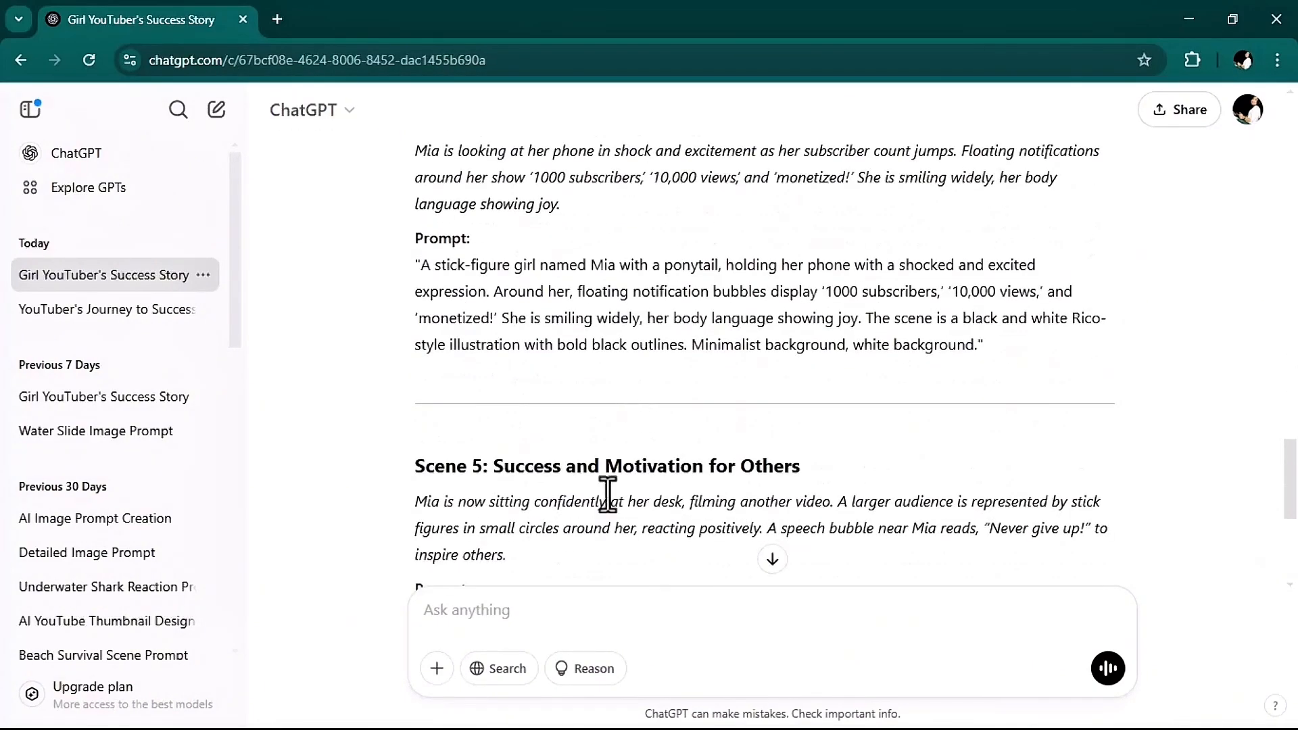
{"action": "scroll", "coordinate": [560, 487], "scroll_direction": "up", "scroll_amount": 6}
{"action": "scroll", "coordinate": [561, 471], "scroll_direction": "up", "scroll_amount": 20}
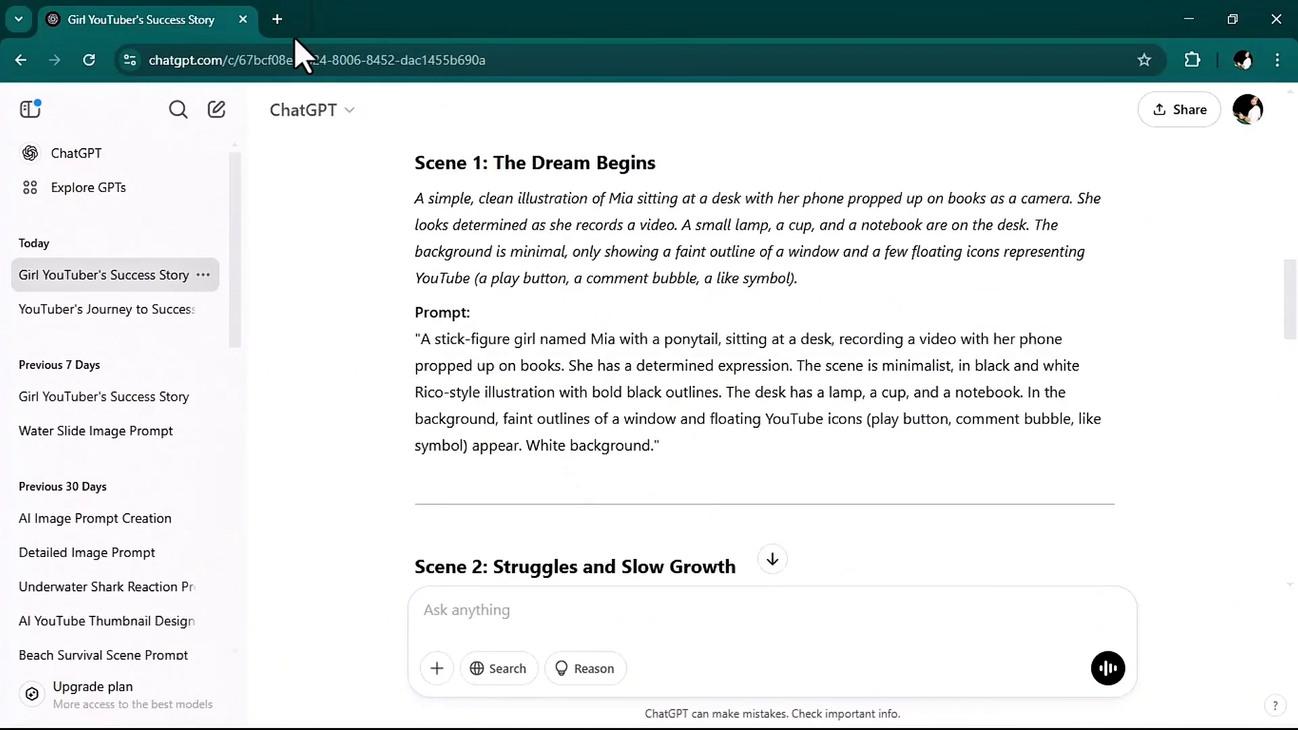
Search for "leonardo ai" in a new browser tab and open the Leonardo AI website.
{"action": "left_click", "coordinate": [282, 21]}
{"action": "type", "text": "leo"}
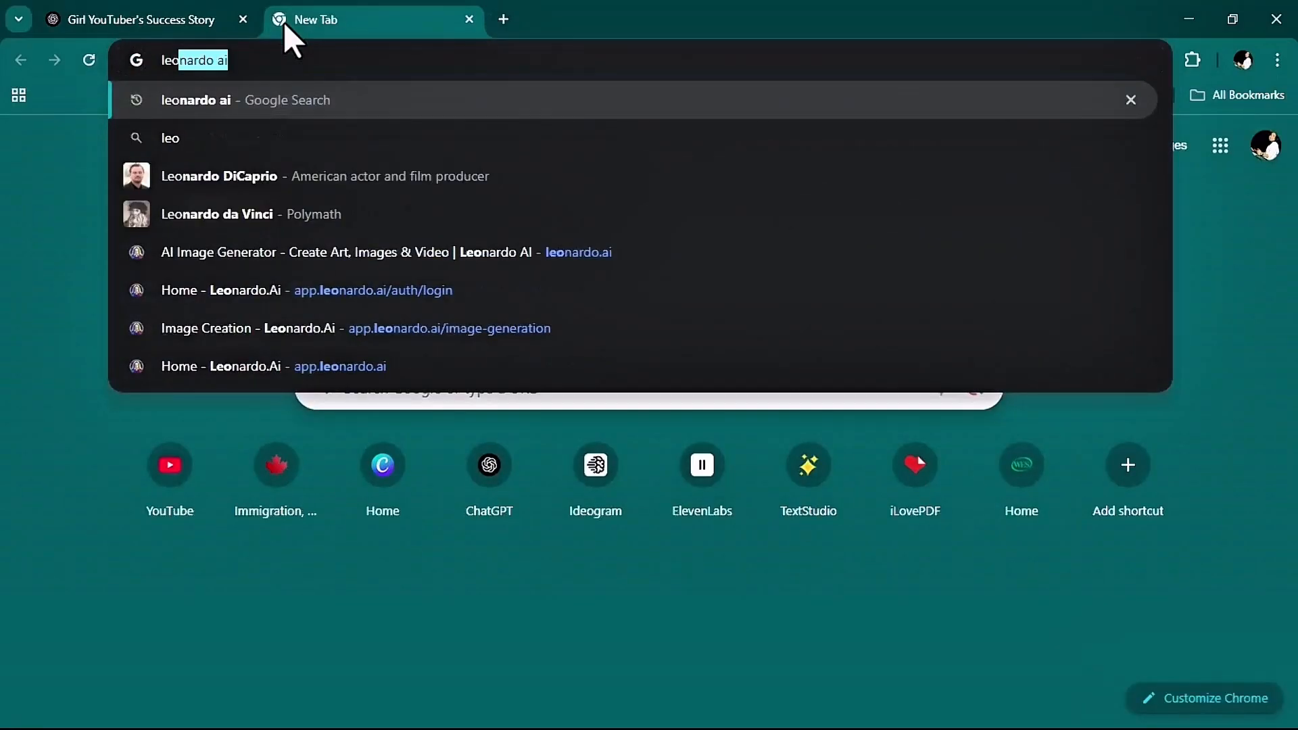
{"action": "left_click", "coordinate": [330, 95]}
{"action": "left_click", "coordinate": [291, 280]}
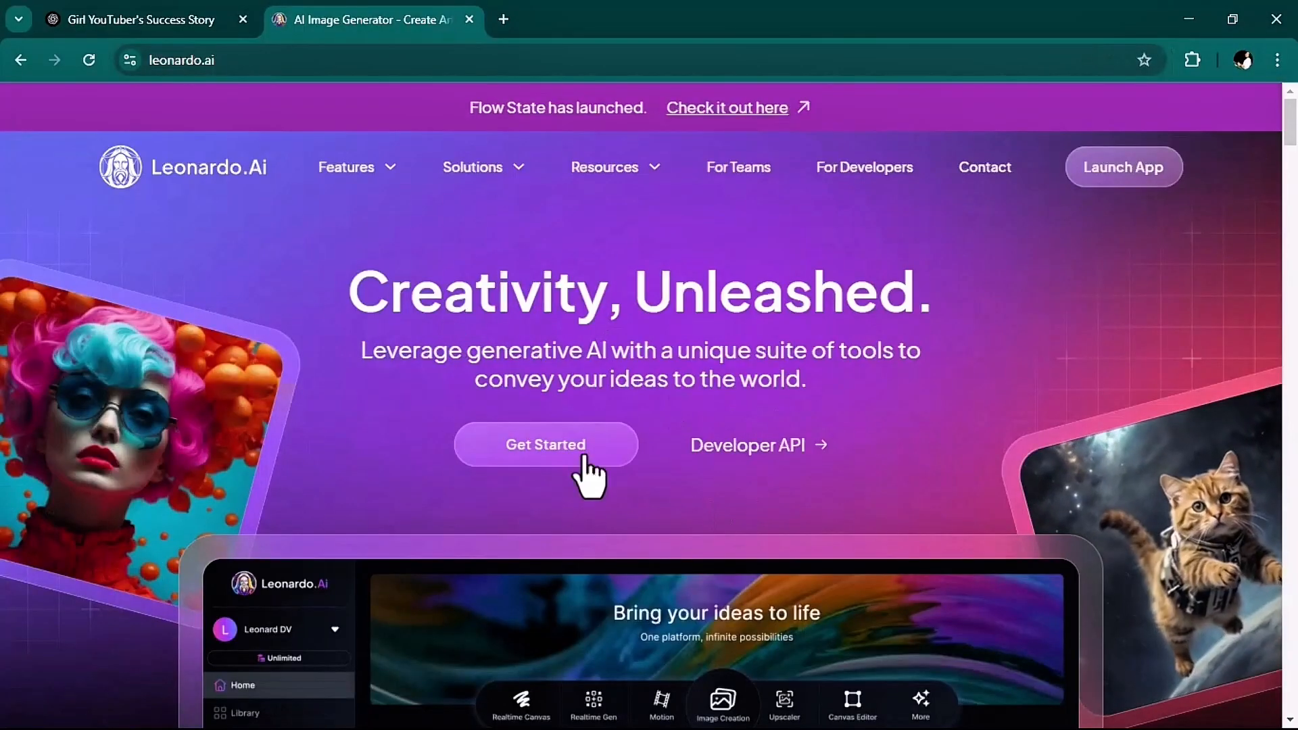
Launch the Leonardo.Ai app, open its Image Creation tool and get the empty prompt field ready for input.
{"action": "left_click", "coordinate": [571, 446]}
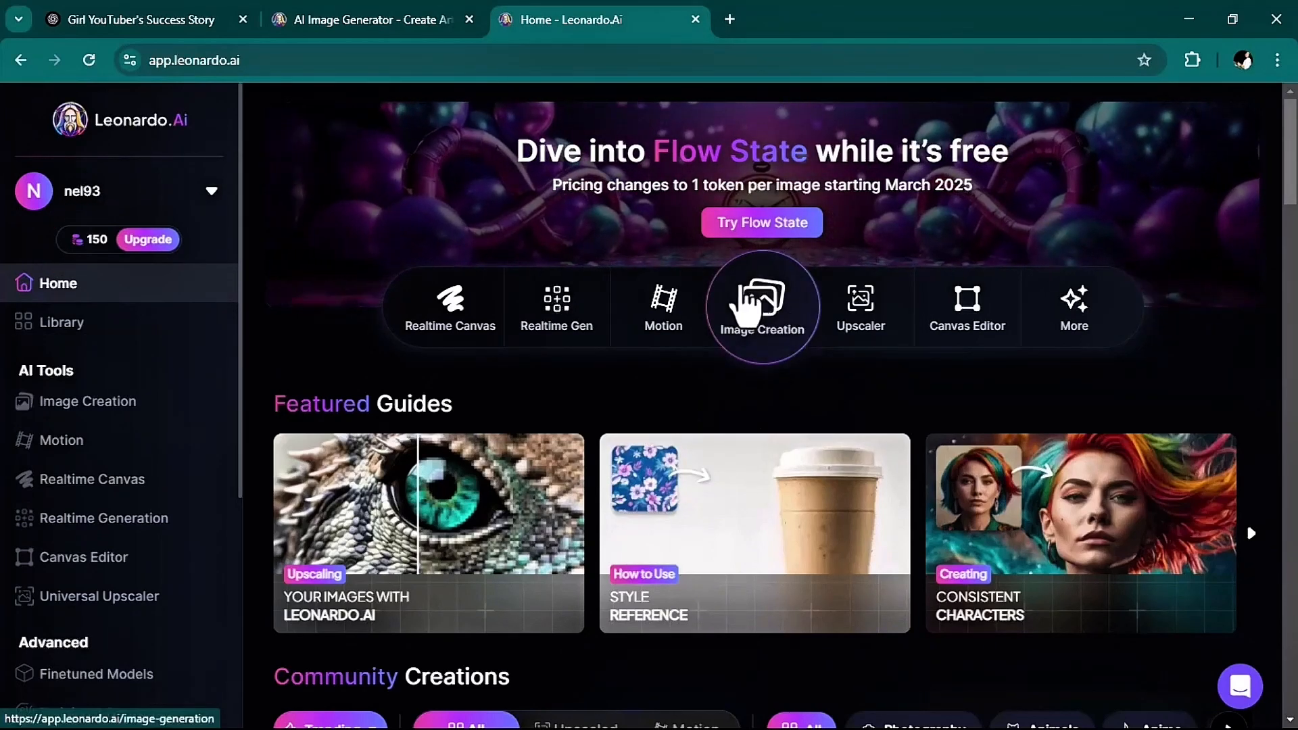
{"action": "left_click", "coordinate": [746, 304]}
{"action": "scroll", "coordinate": [717, 601], "scroll_direction": "down", "scroll_amount": 5}
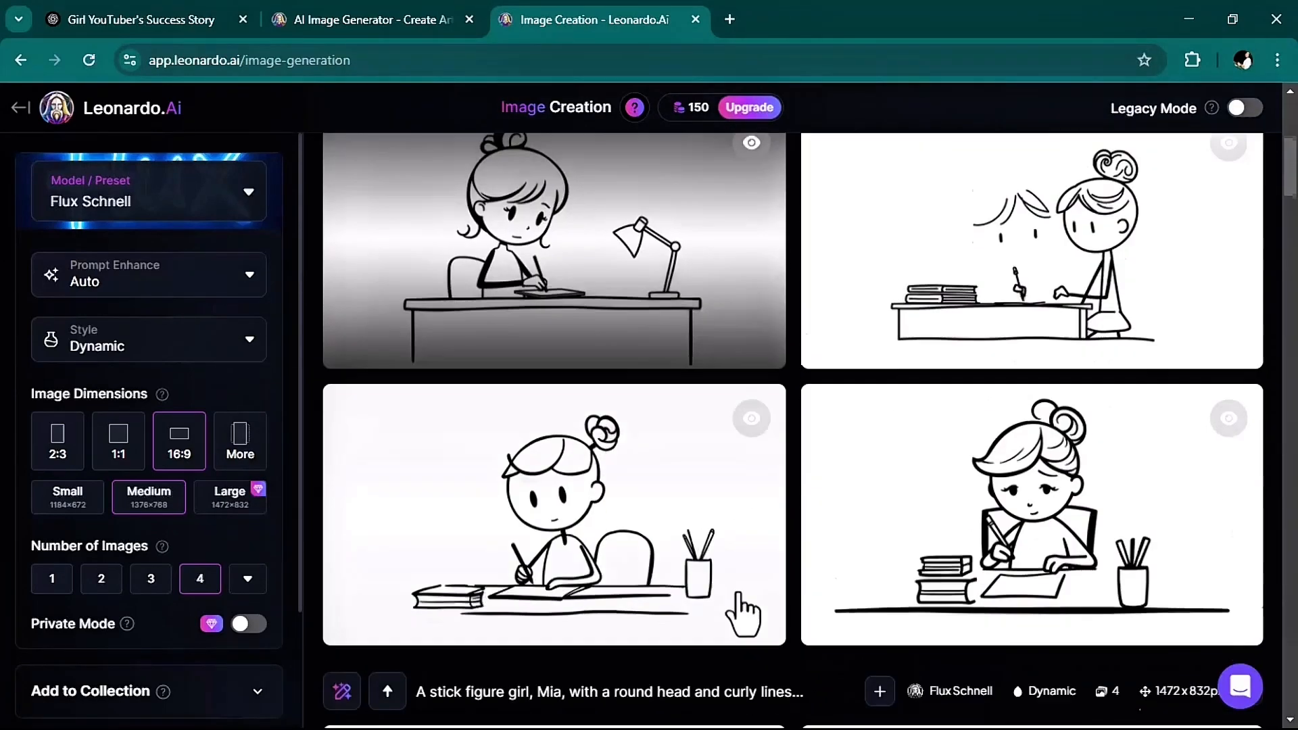
{"action": "scroll", "coordinate": [743, 615], "scroll_direction": "up", "scroll_amount": 6}
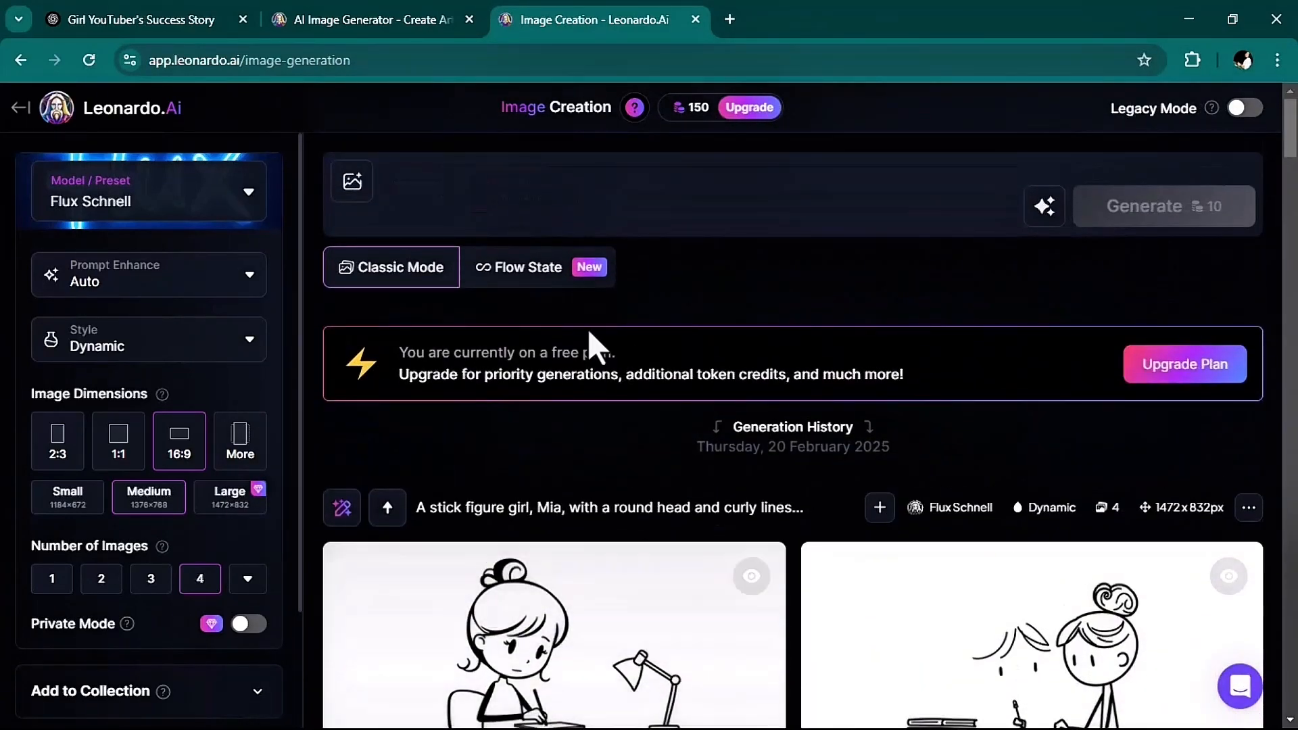
{"action": "left_click", "coordinate": [440, 186]}
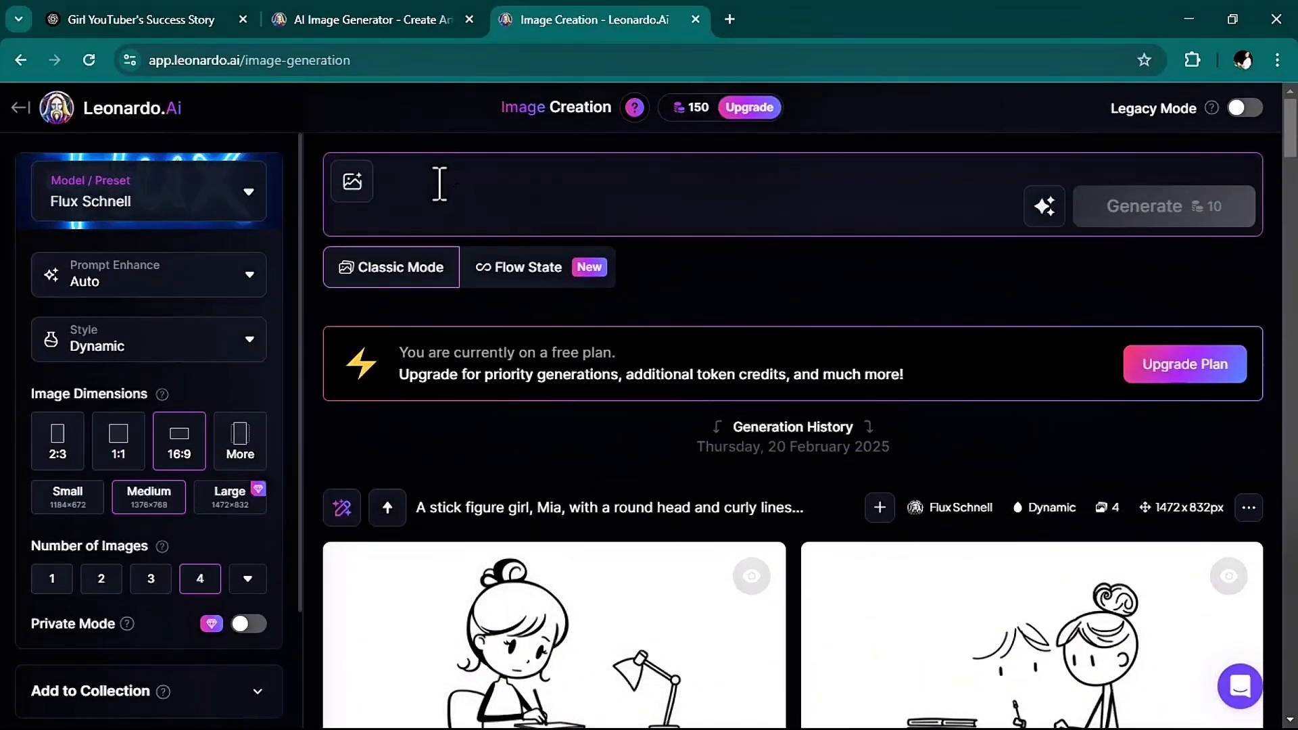
Copy the full Scene 1 prompt text from the ChatGPT conversation and paste it into Leonardo's image prompt field.
{"action": "left_click", "coordinate": [196, 23]}
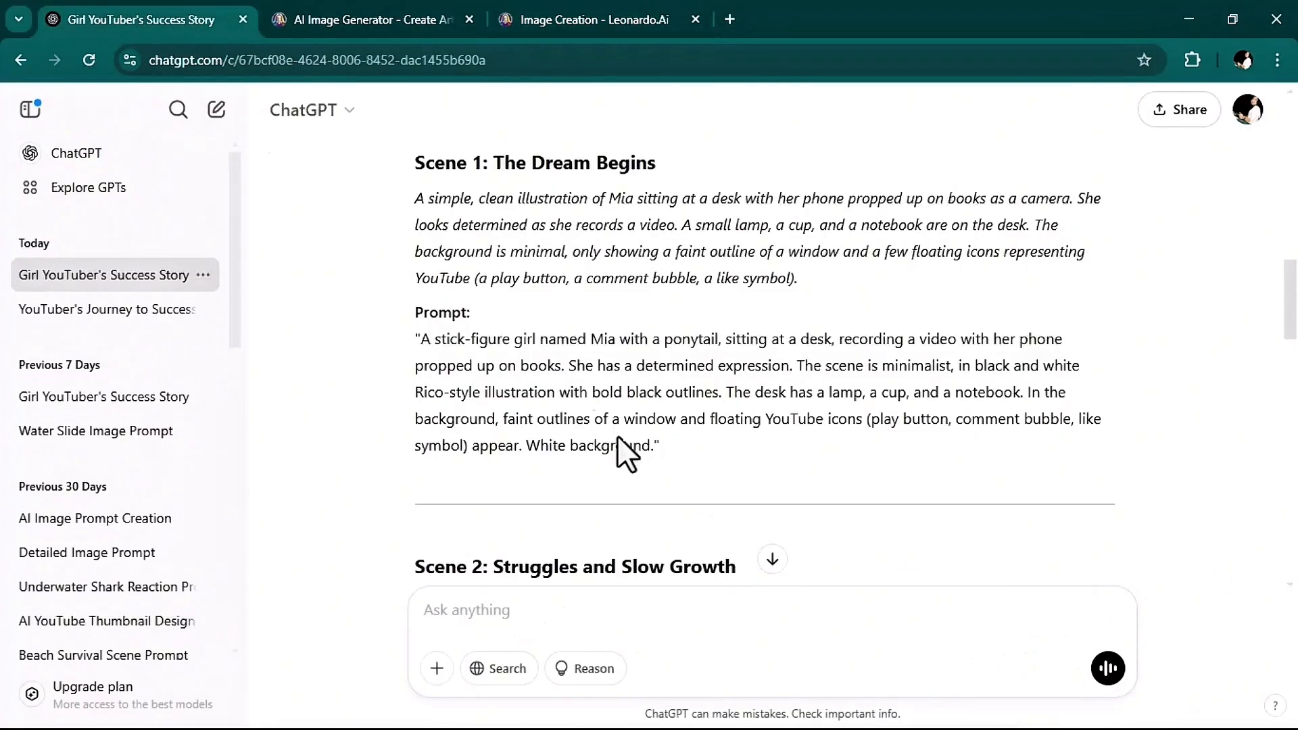
{"action": "scroll", "coordinate": [752, 489], "scroll_direction": "down", "scroll_amount": 1}
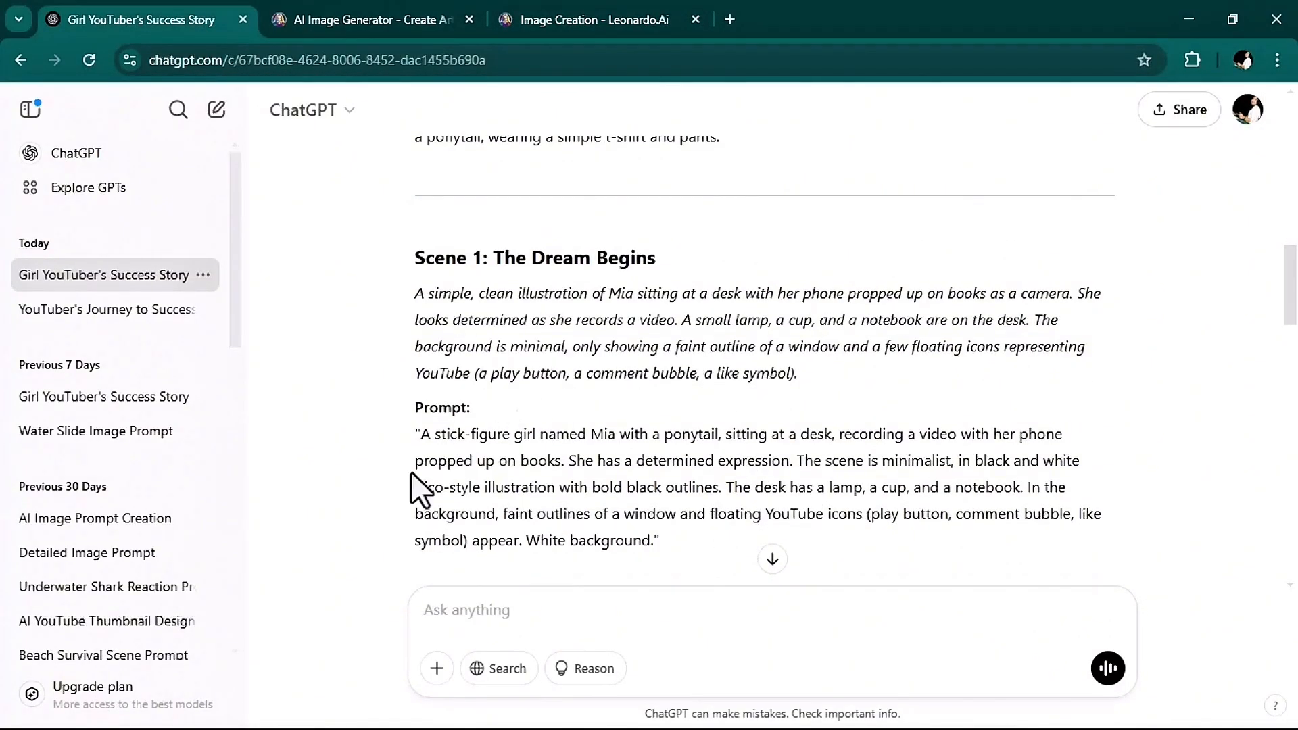
{"action": "left_click_drag", "start_coordinate": [420, 434], "coordinate": [648, 541]}
{"action": "key", "text": "ctrl+c"}
{"action": "right_click", "coordinate": [617, 517]}
{"action": "left_click", "coordinate": [642, 254]}
{"action": "left_click", "coordinate": [595, 19]}
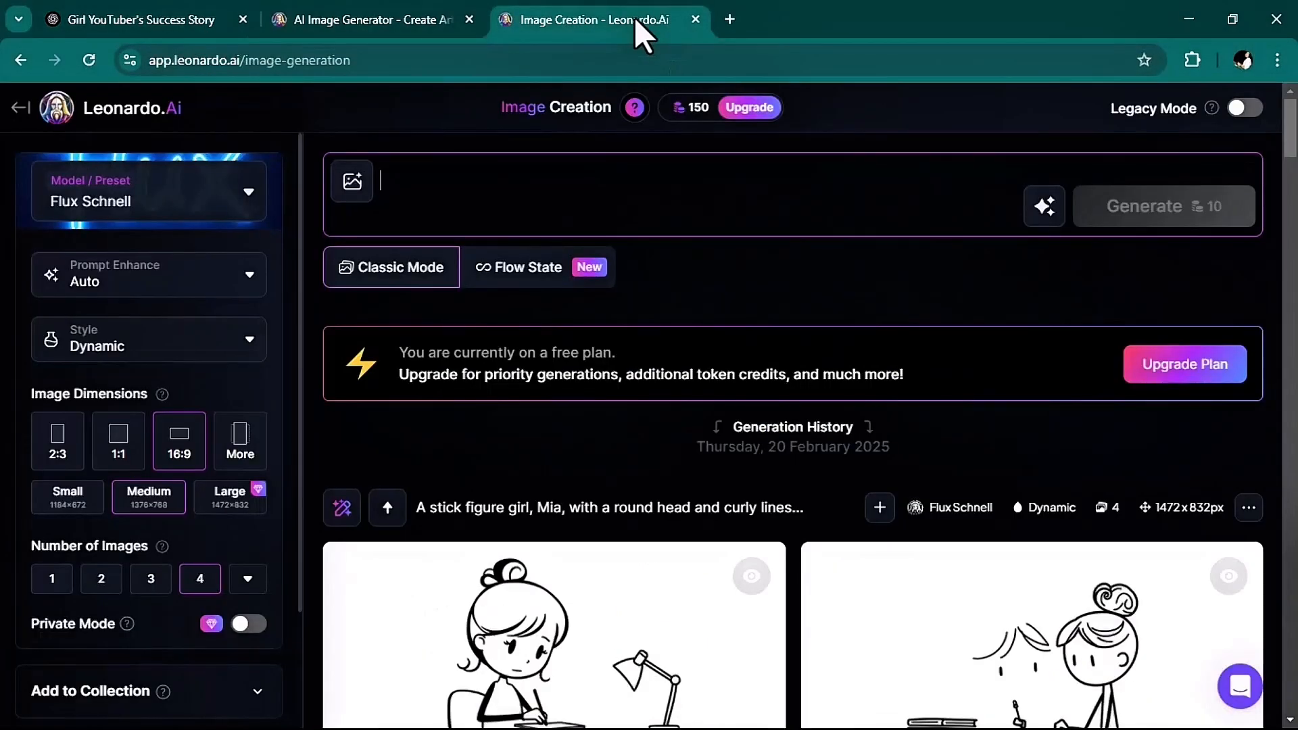
{"action": "right_click", "coordinate": [496, 176]}
{"action": "left_click", "coordinate": [534, 392]}
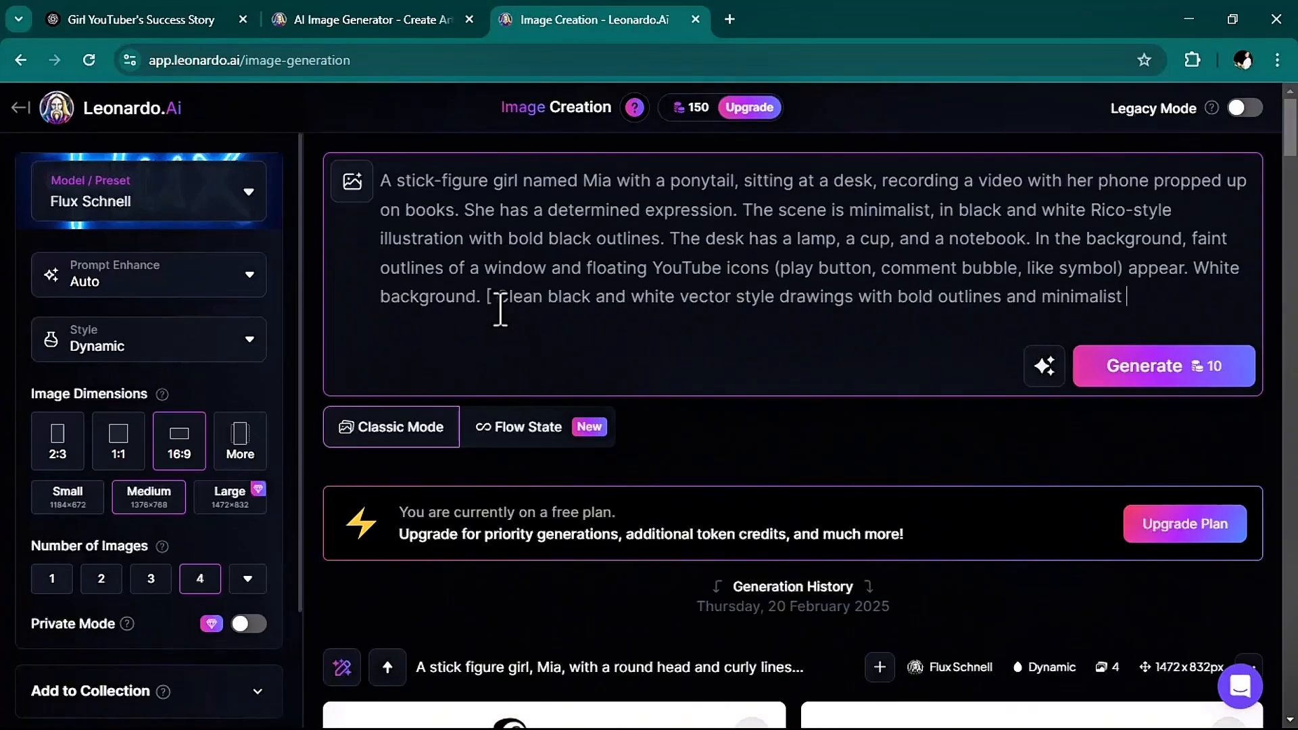
Append "[ Clean black and white vector style drawings with bold outlines and minimalist white background]" to the prompt and generate the images.
{"action": "type", "text": "ground]"}
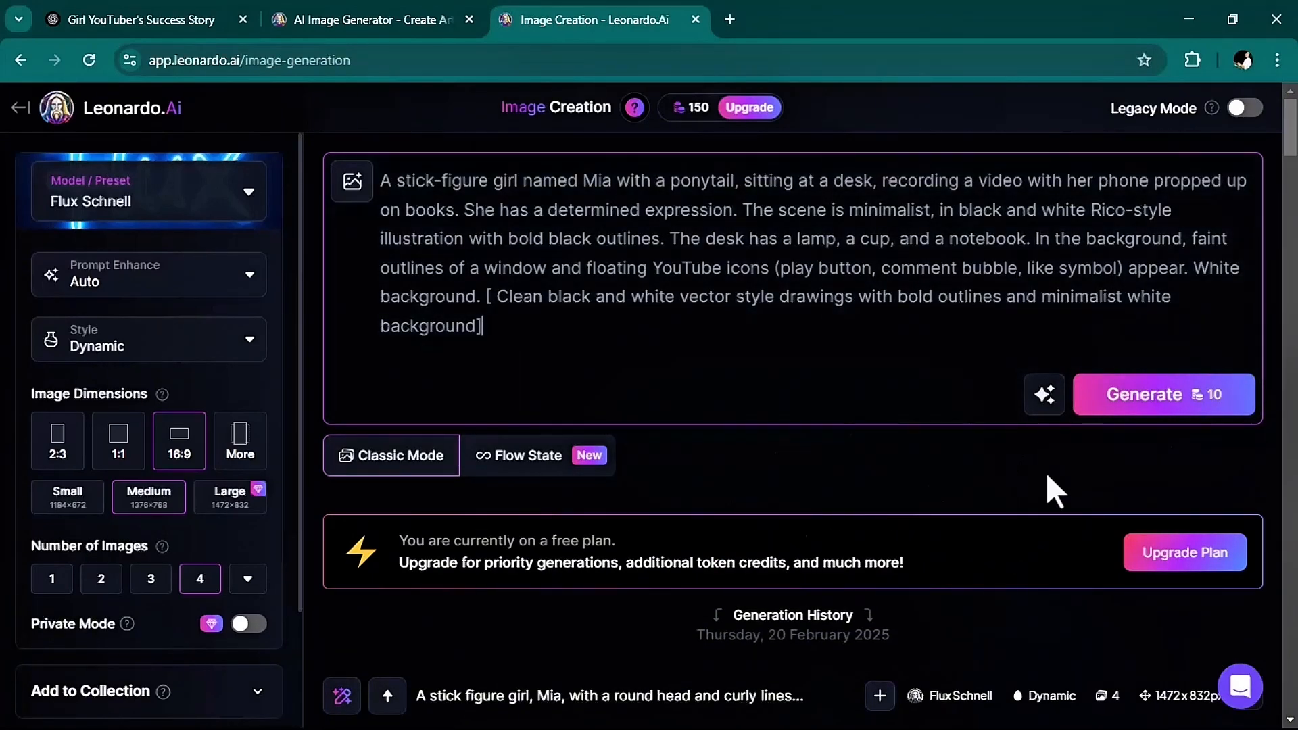
{"action": "scroll", "coordinate": [1072, 449], "scroll_direction": "down", "scroll_amount": 1}
{"action": "scroll", "coordinate": [1144, 428], "scroll_direction": "up", "scroll_amount": 1}
{"action": "left_click", "coordinate": [1119, 408]}
{"action": "scroll", "coordinate": [894, 409], "scroll_direction": "down", "scroll_amount": 7}
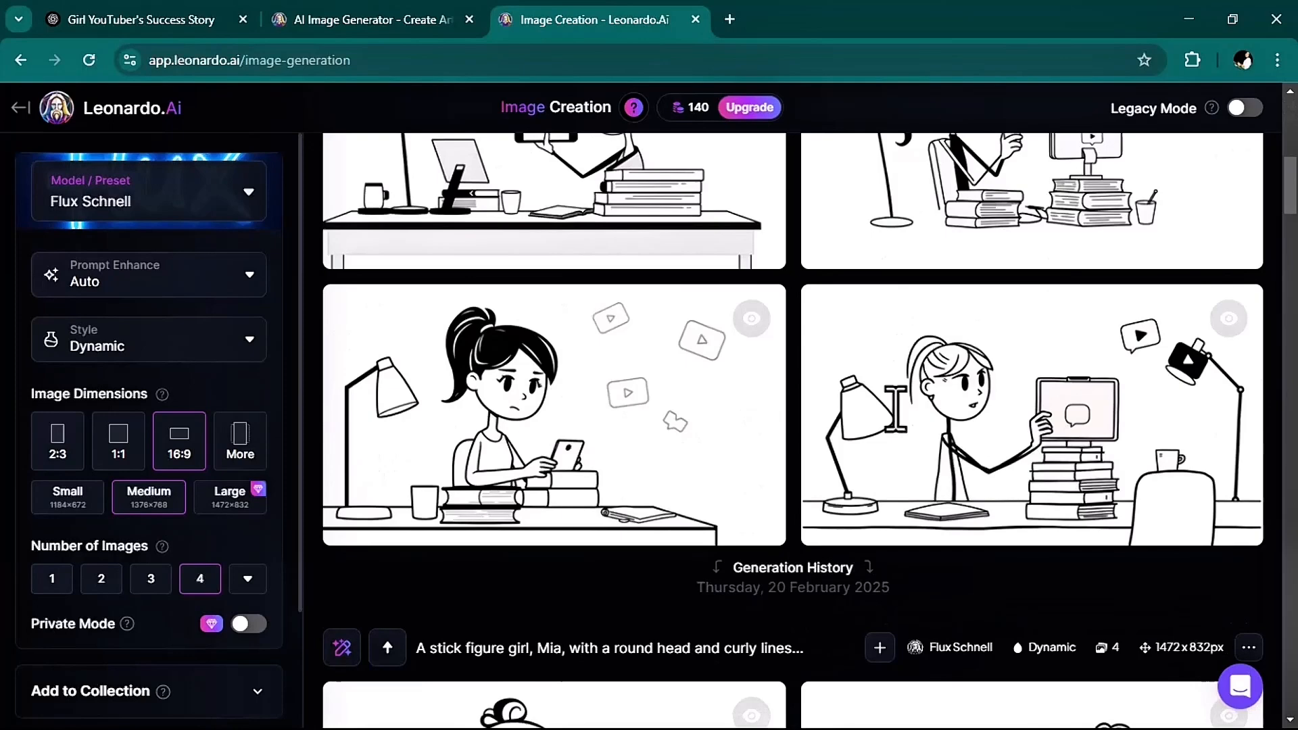
{"action": "scroll", "coordinate": [896, 408], "scroll_direction": "up", "scroll_amount": 3}
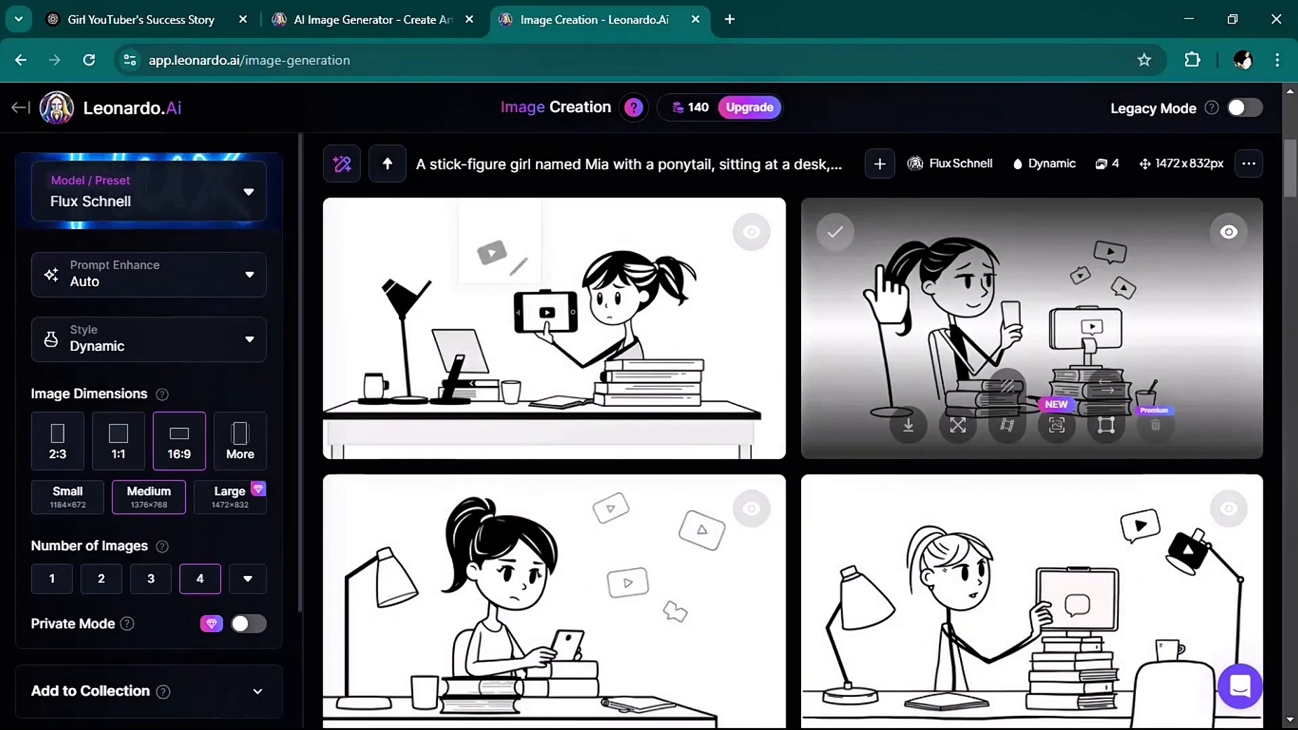
Download two generated Scene 1 images: the dark-haired girl holding a phone and the light-haired girl touching the screen on the books.
{"action": "scroll", "coordinate": [602, 493], "scroll_direction": "down", "scroll_amount": 2}
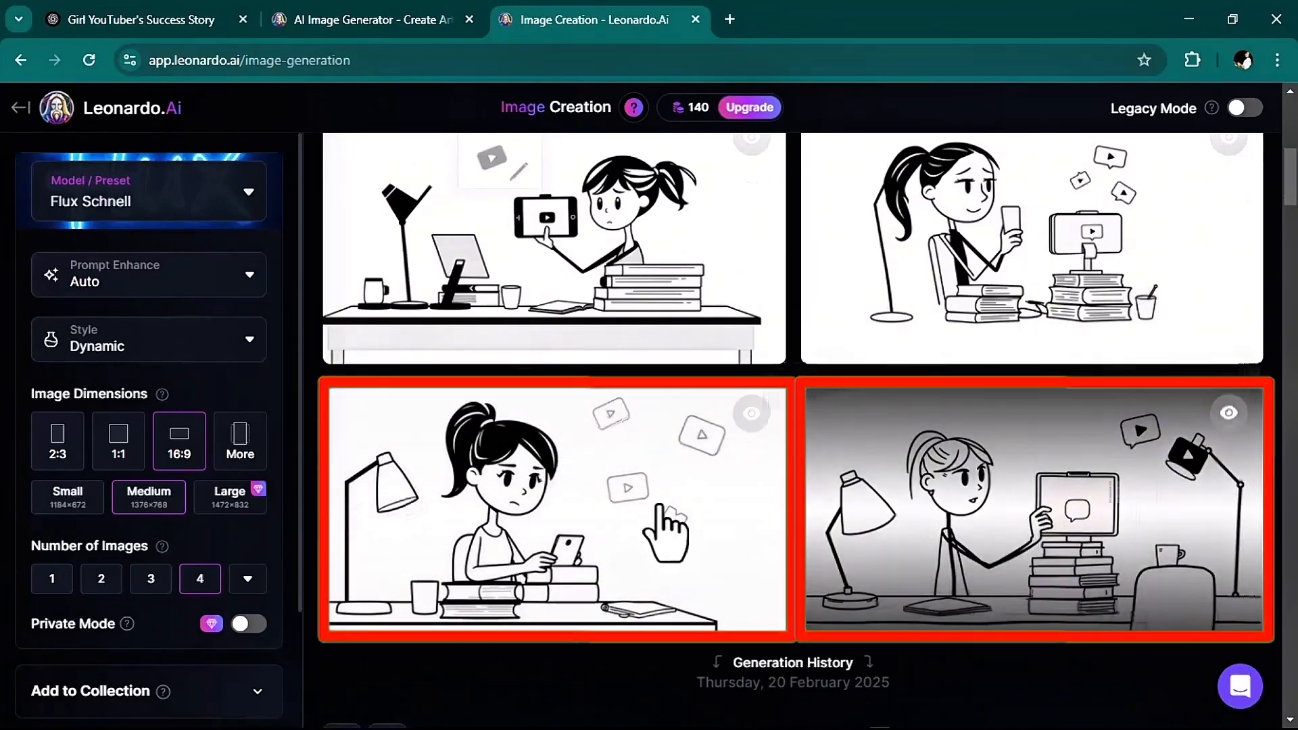
{"action": "left_click", "coordinate": [430, 607]}
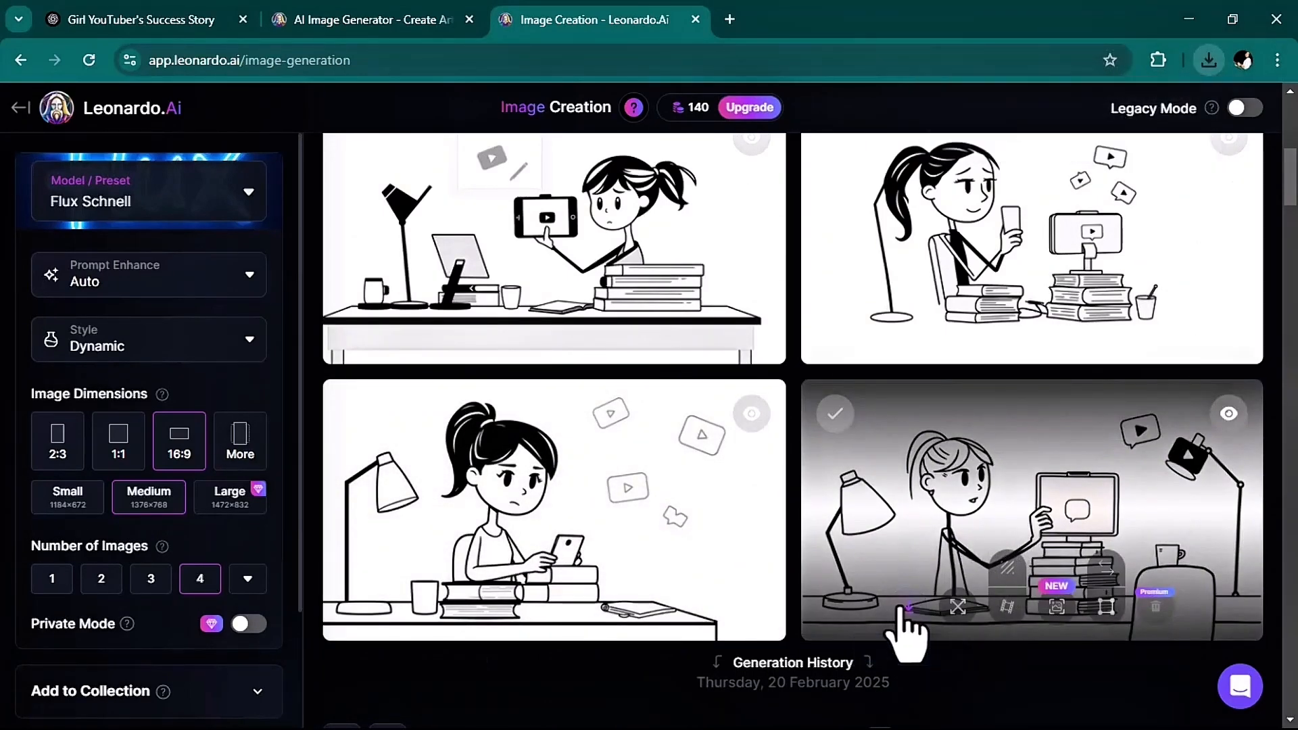
{"action": "left_click", "coordinate": [907, 606]}
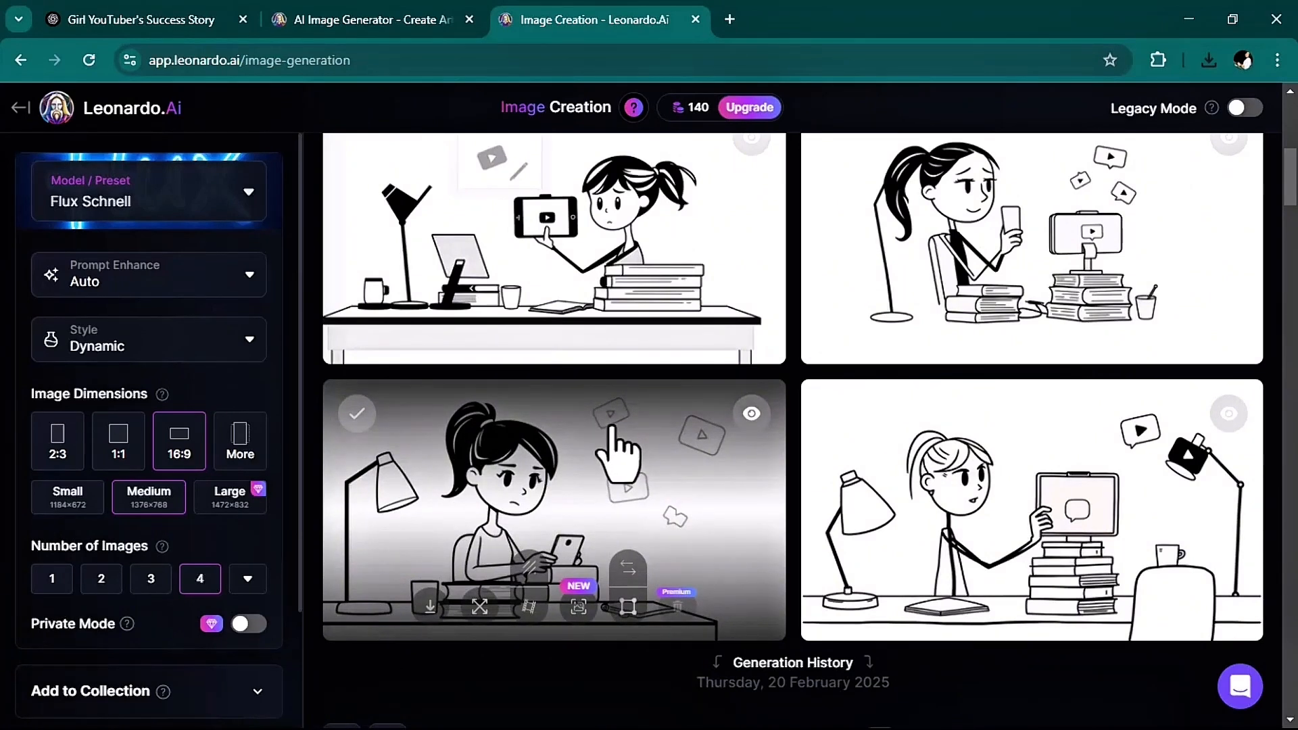
Fetch the Scene 2 prompt from ChatGPT, replace Leonardo's previous scene description while keeping the bracketed style text, and generate the images.
{"action": "left_click", "coordinate": [105, 21]}
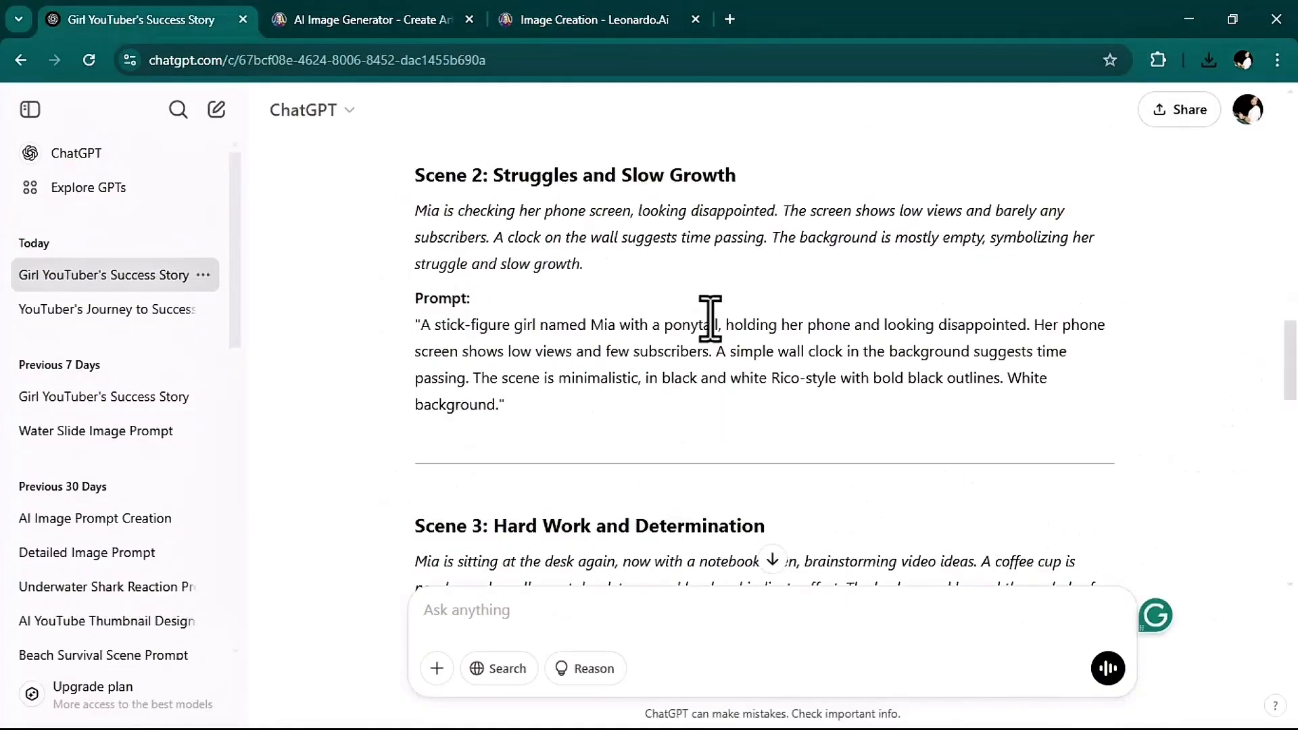
{"action": "scroll", "coordinate": [710, 318], "scroll_direction": "up", "scroll_amount": 1}
{"action": "left_click_drag", "start_coordinate": [499, 500], "coordinate": [423, 421]}
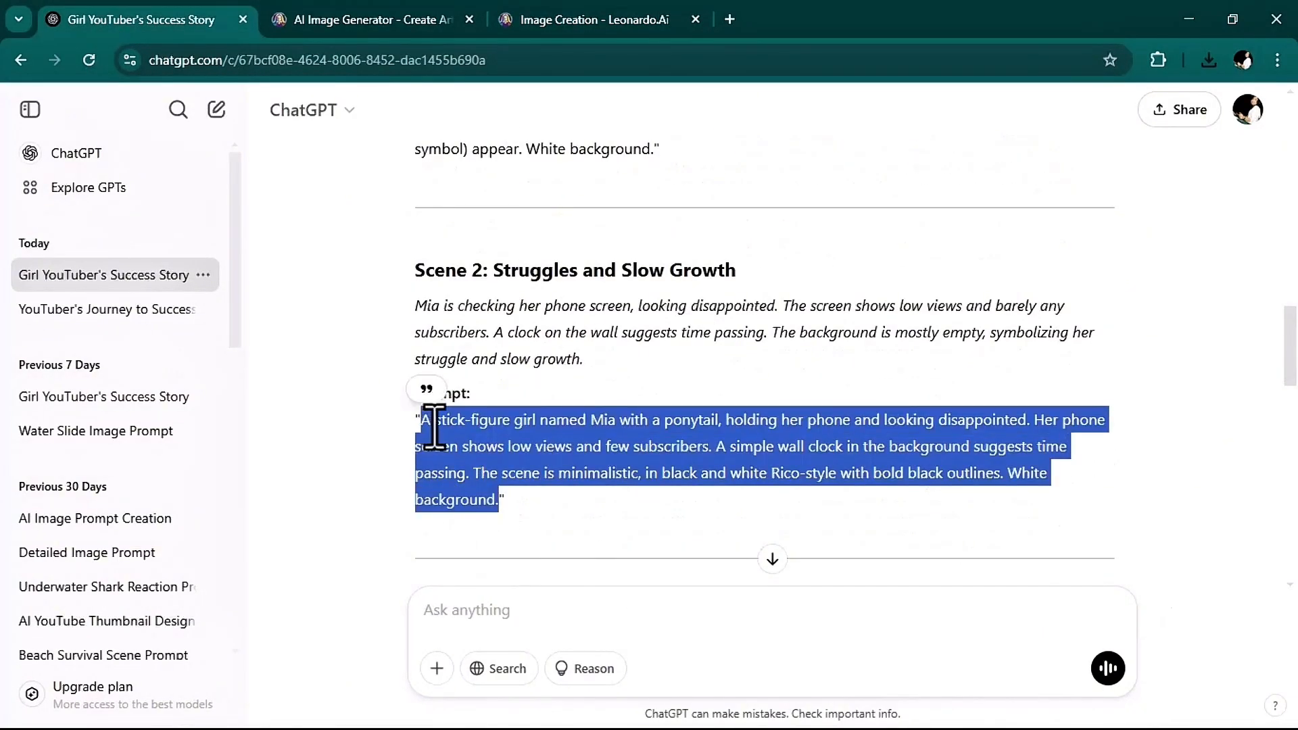
{"action": "left_click", "coordinate": [553, 19]}
{"action": "left_click_drag", "start_coordinate": [481, 297], "coordinate": [385, 180]}
{"action": "key", "text": "BackSpace"}
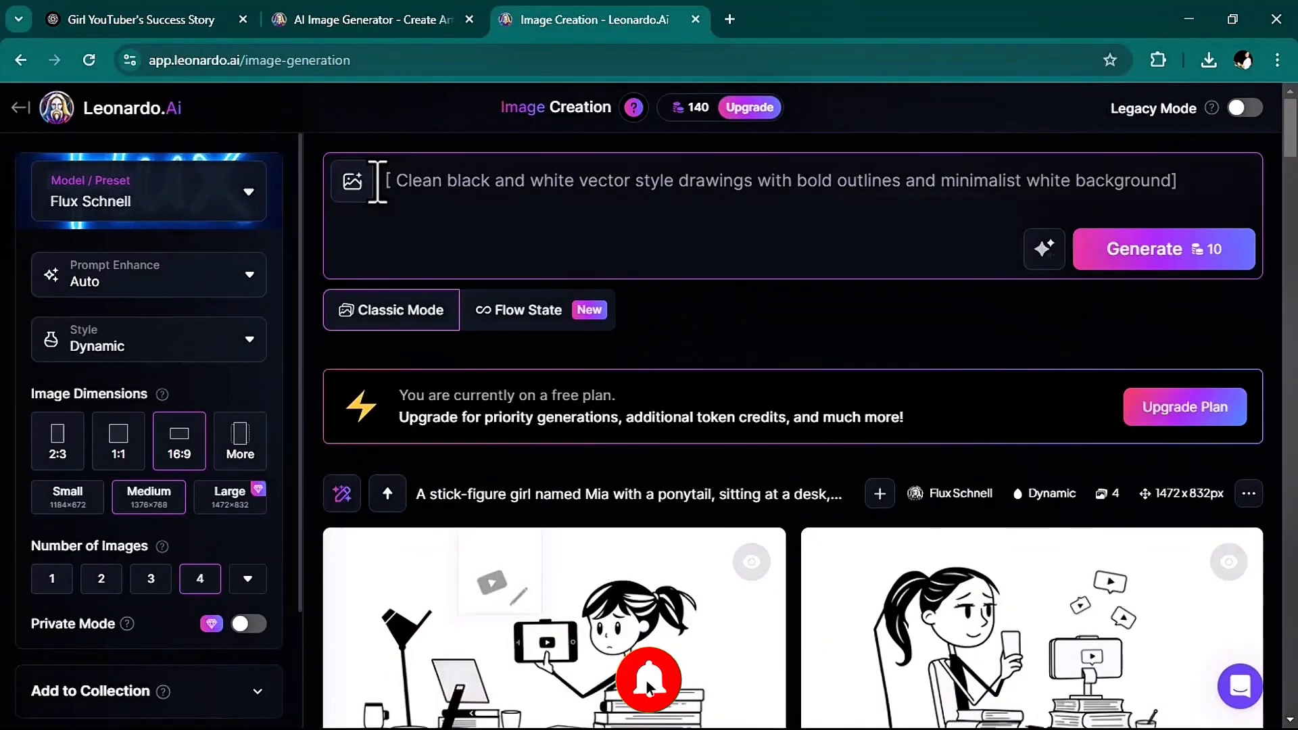
{"action": "type", "text": "A stick figure girl, Mia, sits hunched over at her desk, one stick hand holding her head while the other swipes on her smartphone. Around her, small crumpled papers with squiggly lines symbolize discarded video ideas. Above her head, a thought bubble with a scribbled question mark represents doubt. Despite this, her eyes, represented by small dots, show determination. The scene is in stick figure style, with bold black lines on a white background.\" [ Black characters and objects with white background.]"}
{"action": "left_click", "coordinate": [1082, 392]}
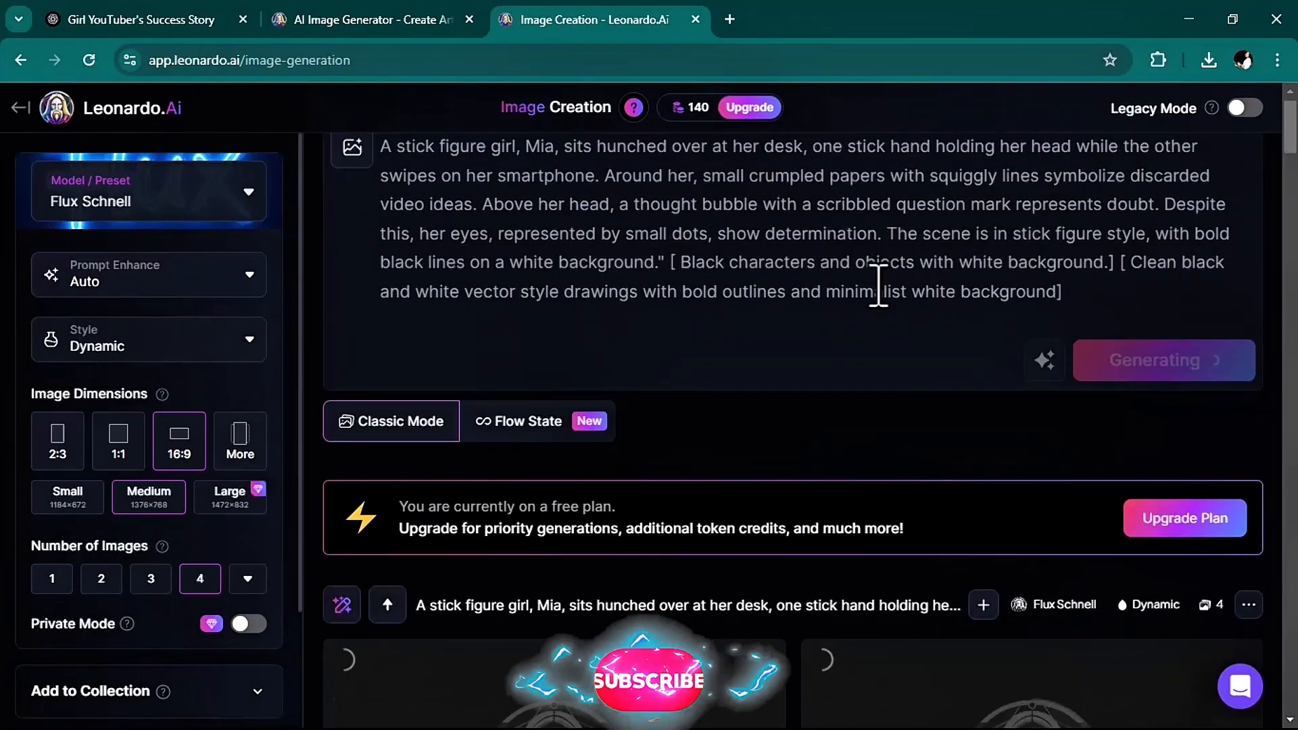
Download the generated image of the dark-haired girl slumped over her phone beside a desk lamp, with a question-mark thought bubble.
{"action": "scroll", "coordinate": [878, 284], "scroll_direction": "down", "scroll_amount": 6}
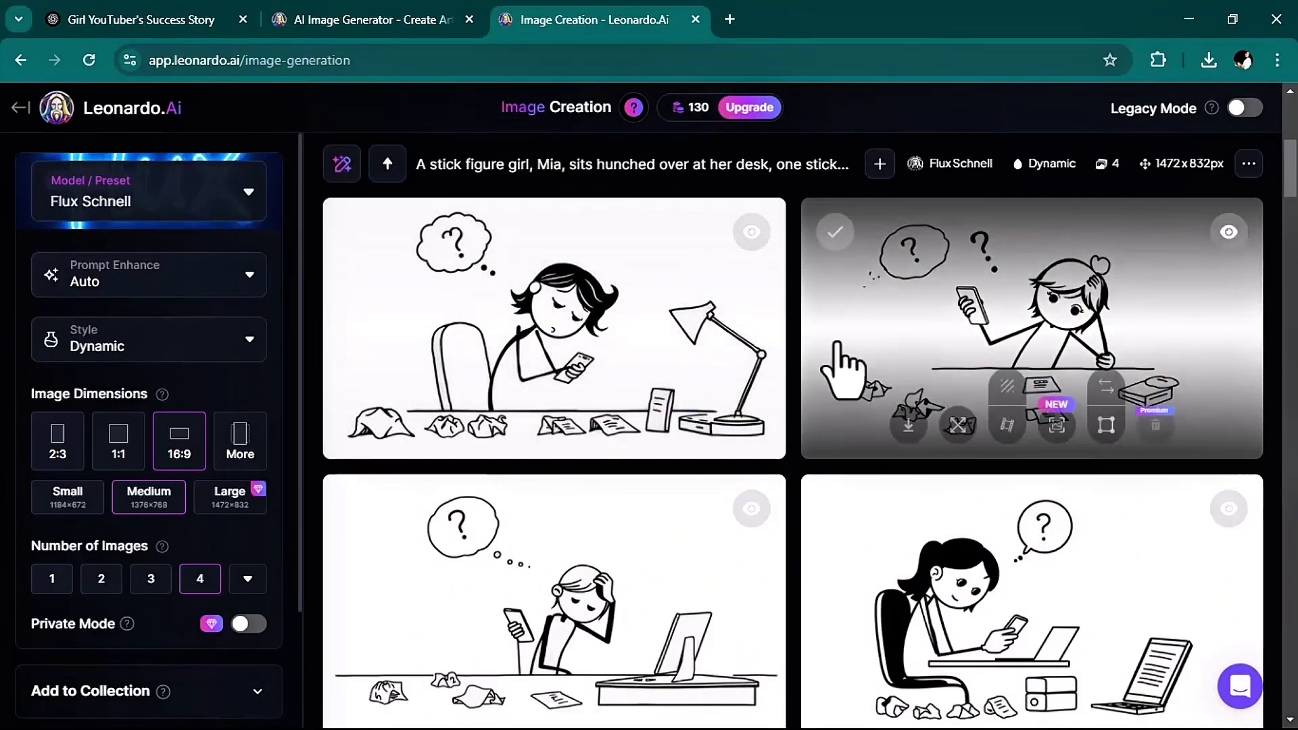
{"action": "mouse_move", "coordinate": [661, 300]}
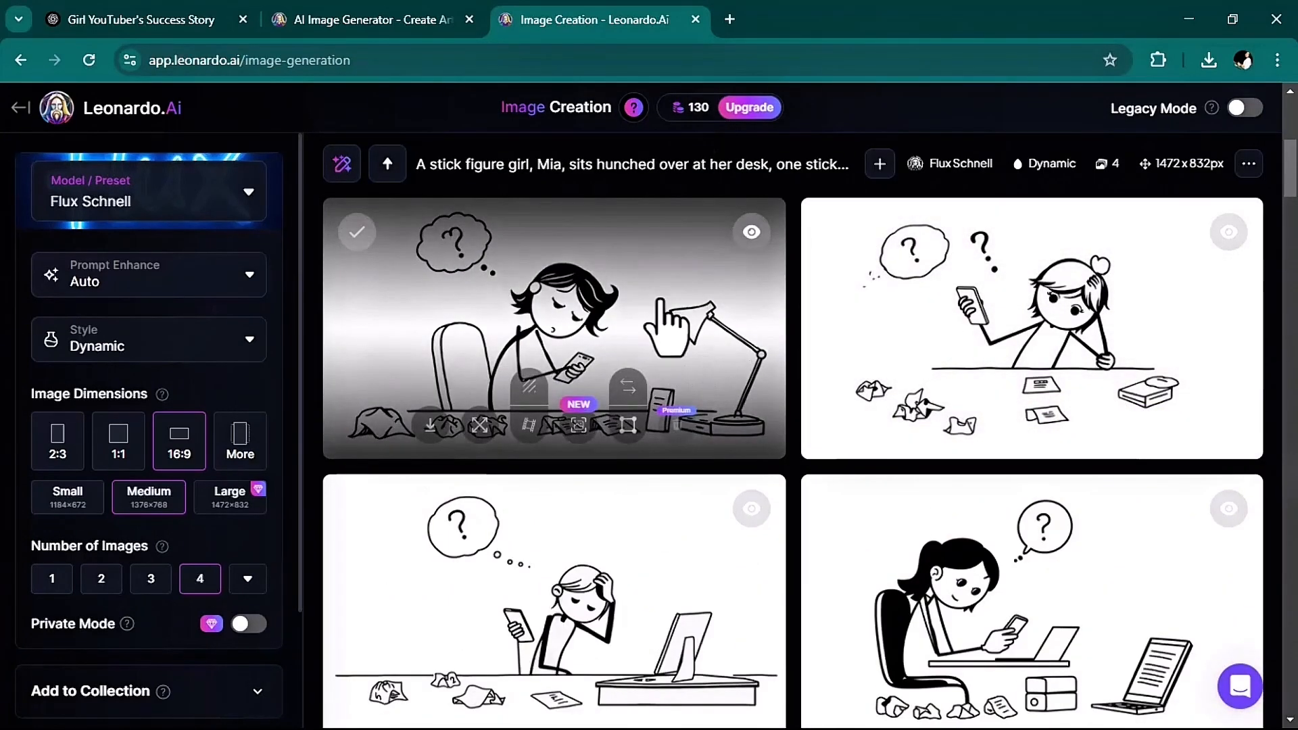
{"action": "left_click", "coordinate": [431, 426]}
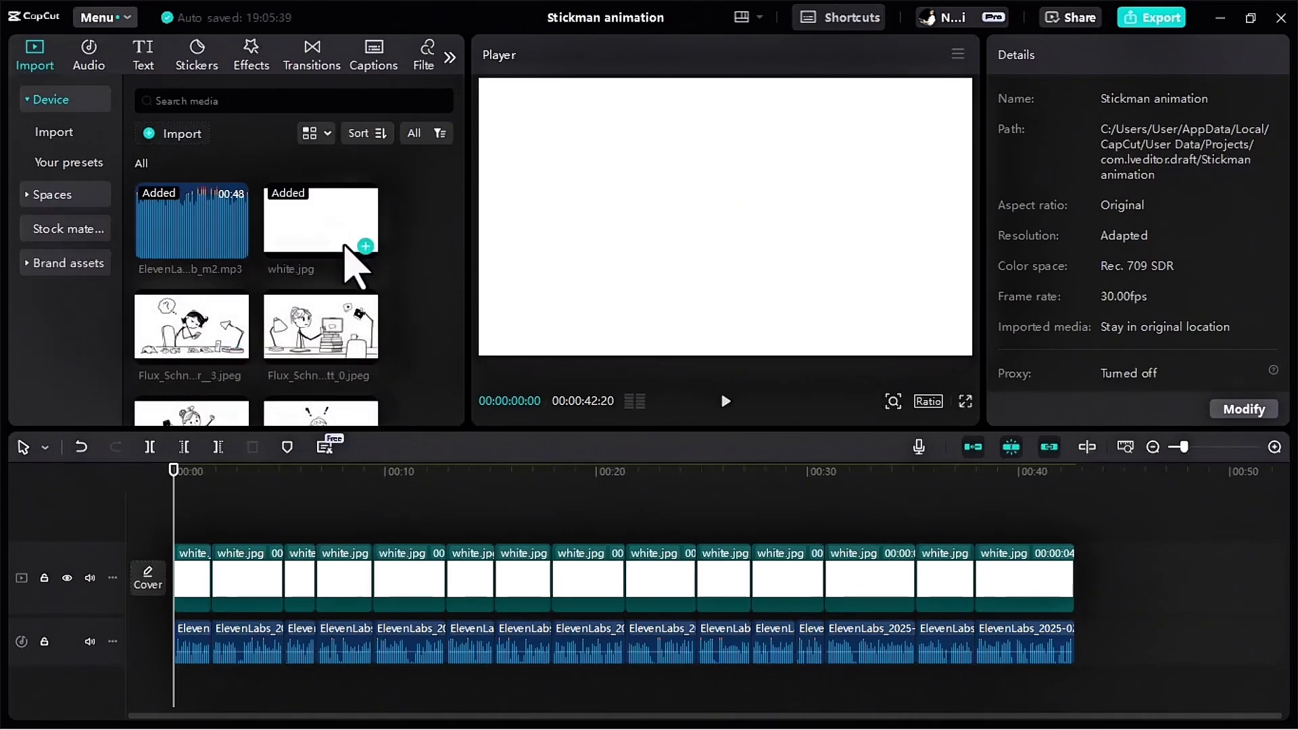
In CapCut, look through the imported scene images and play the opening narration phrase to decide which picture fits.
{"action": "scroll", "coordinate": [352, 274], "scroll_direction": "down", "scroll_amount": 4}
{"action": "scroll", "coordinate": [277, 403], "scroll_direction": "up", "scroll_amount": 5}
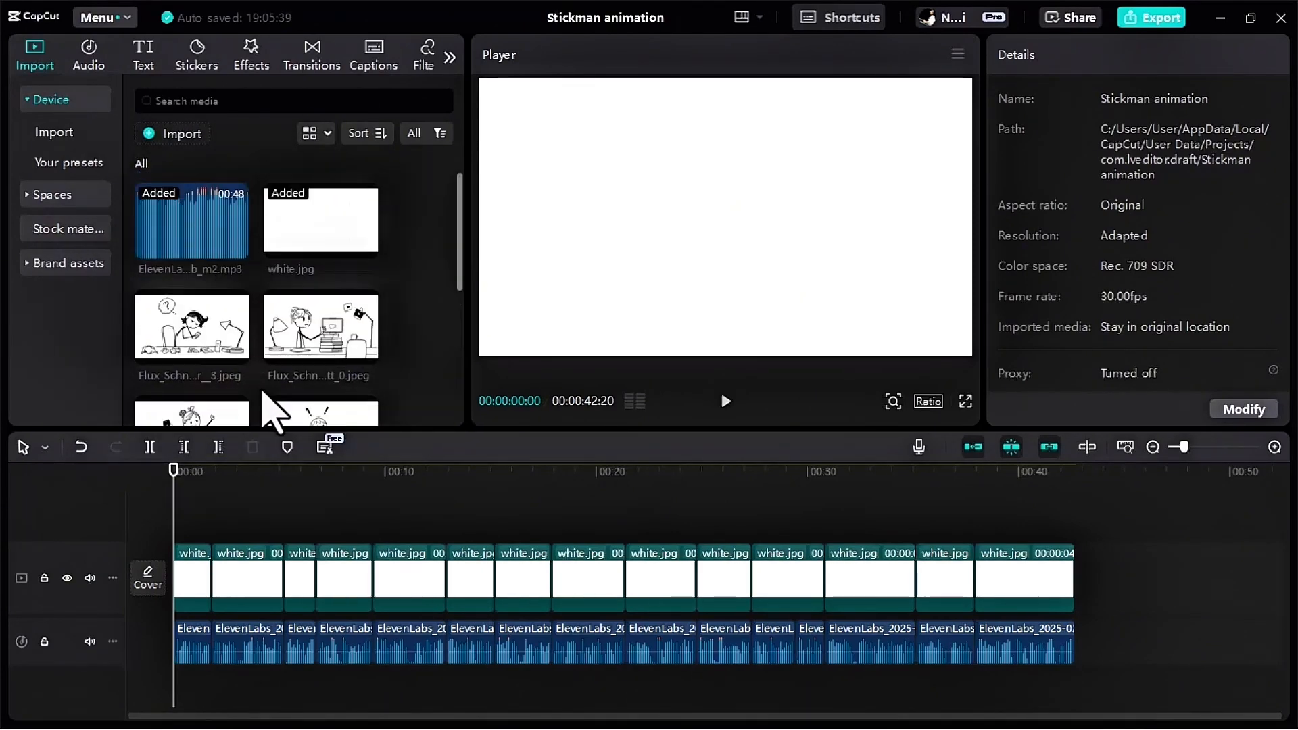
{"action": "scroll", "coordinate": [261, 376], "scroll_direction": "down", "scroll_amount": 4}
{"action": "scroll", "coordinate": [261, 405], "scroll_direction": "up", "scroll_amount": 3}
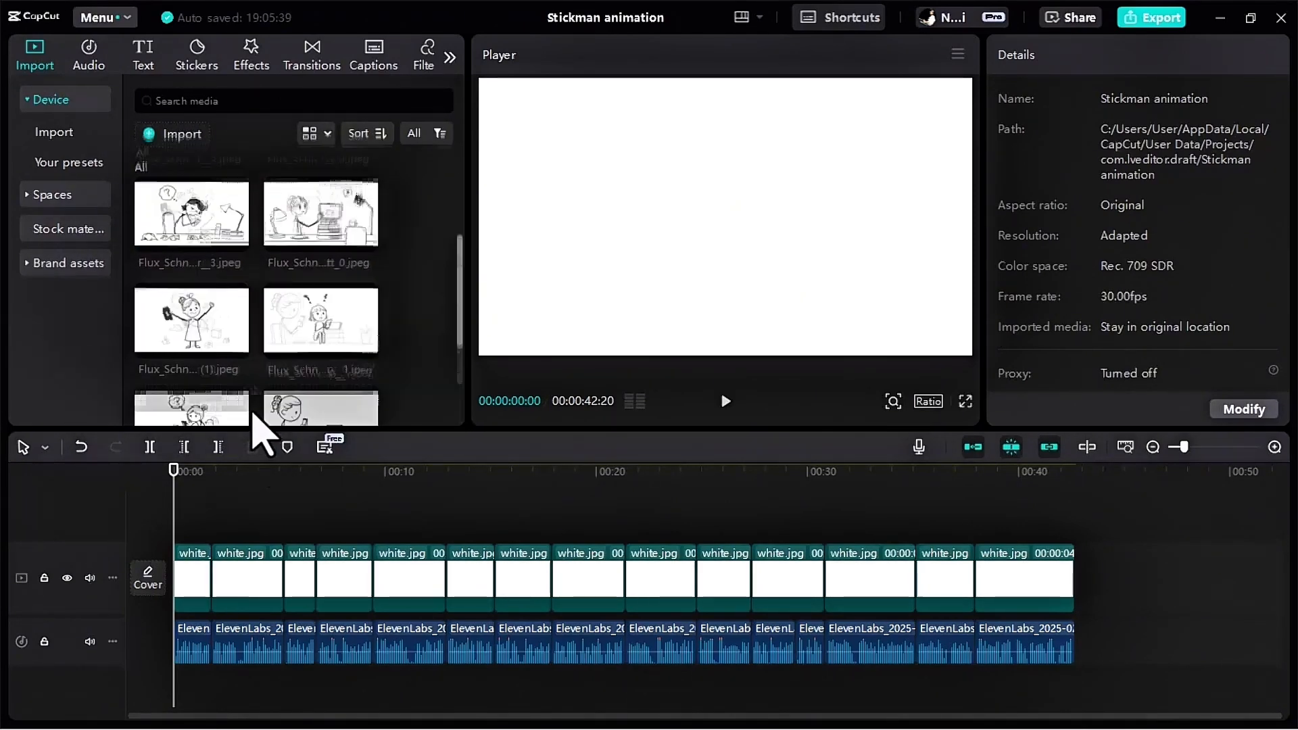
{"action": "left_click", "coordinate": [725, 401]}
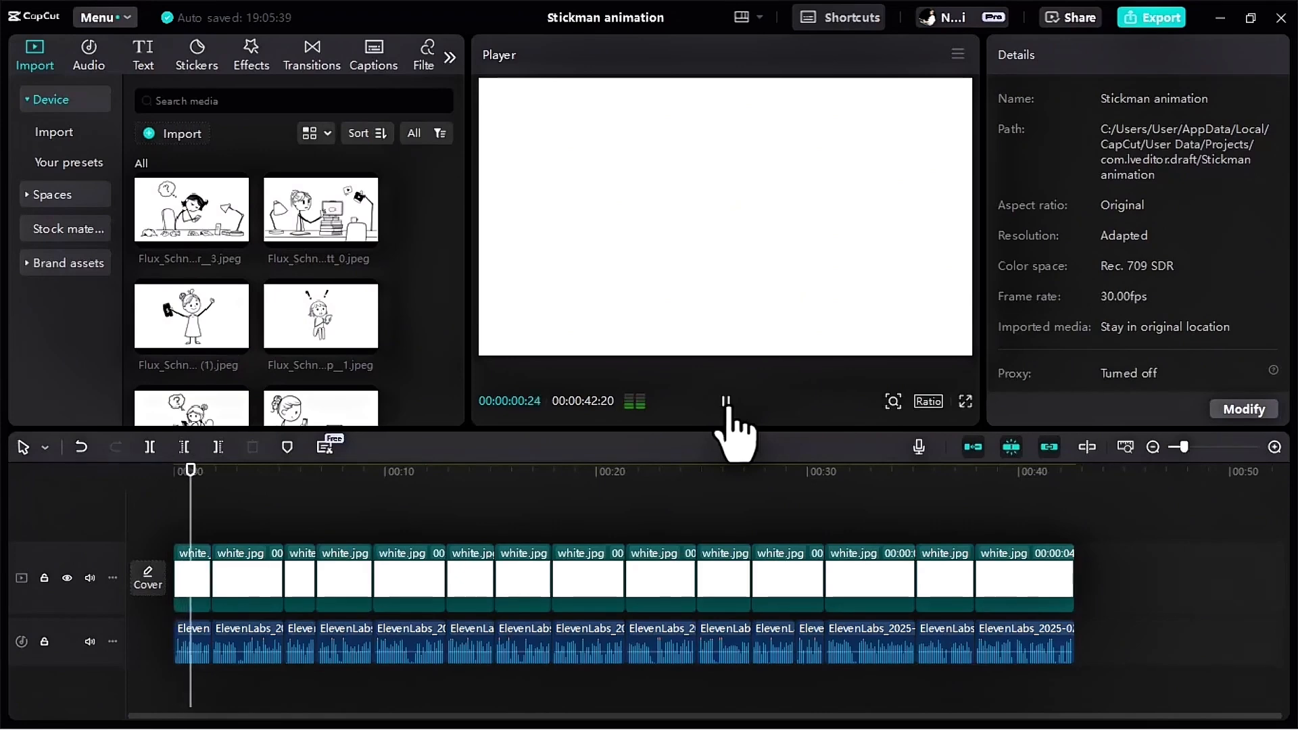
{"action": "left_click", "coordinate": [725, 401]}
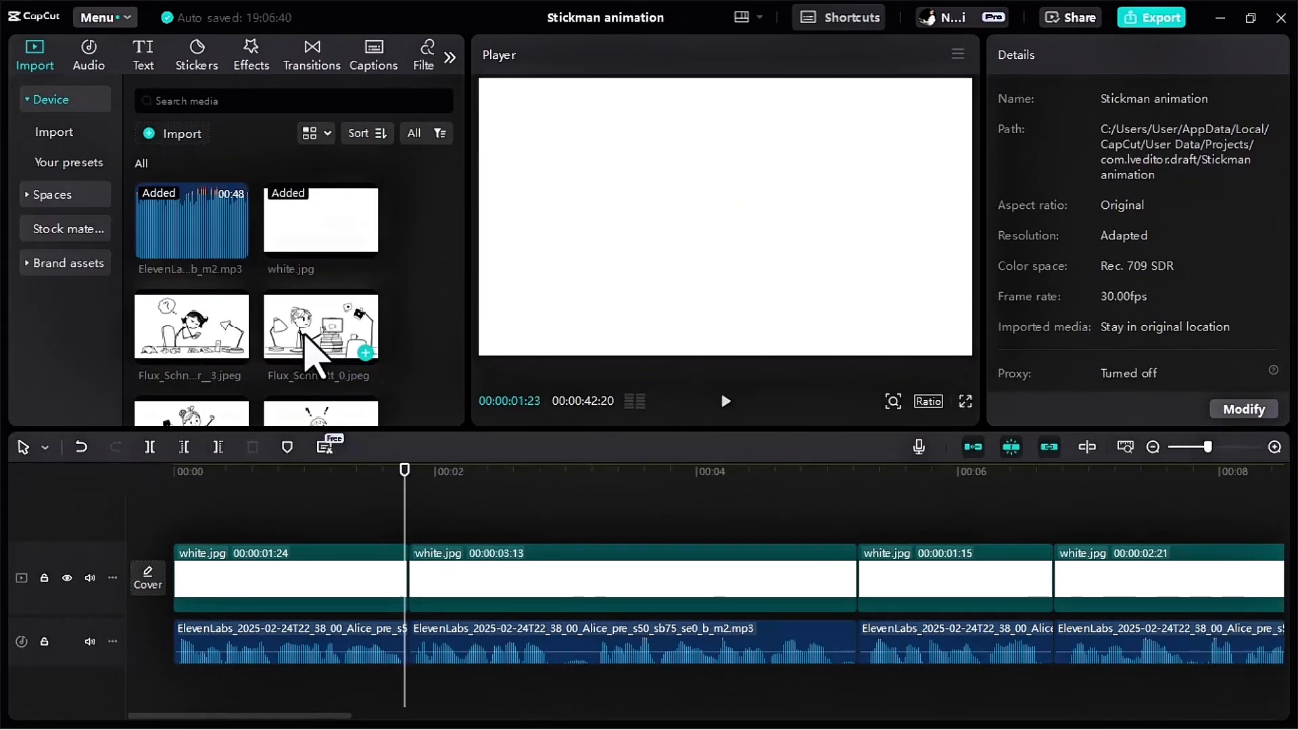
Place the image of the girl touching the screen above the first white.jpg clip and trim it to the first phrase's end at 00:00:01:24.
{"action": "left_click_drag", "start_coordinate": [303, 332], "coordinate": [192, 519]}
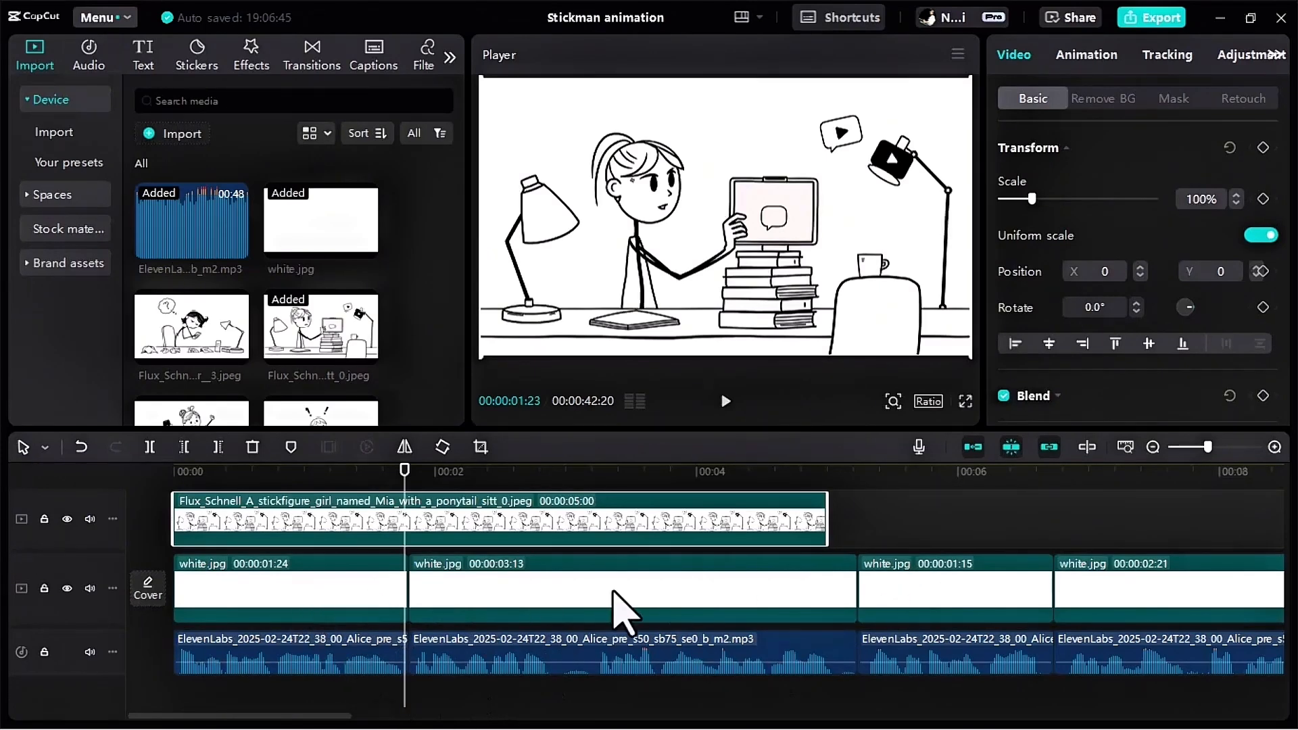
{"action": "left_click_drag", "start_coordinate": [827, 519], "coordinate": [408, 549]}
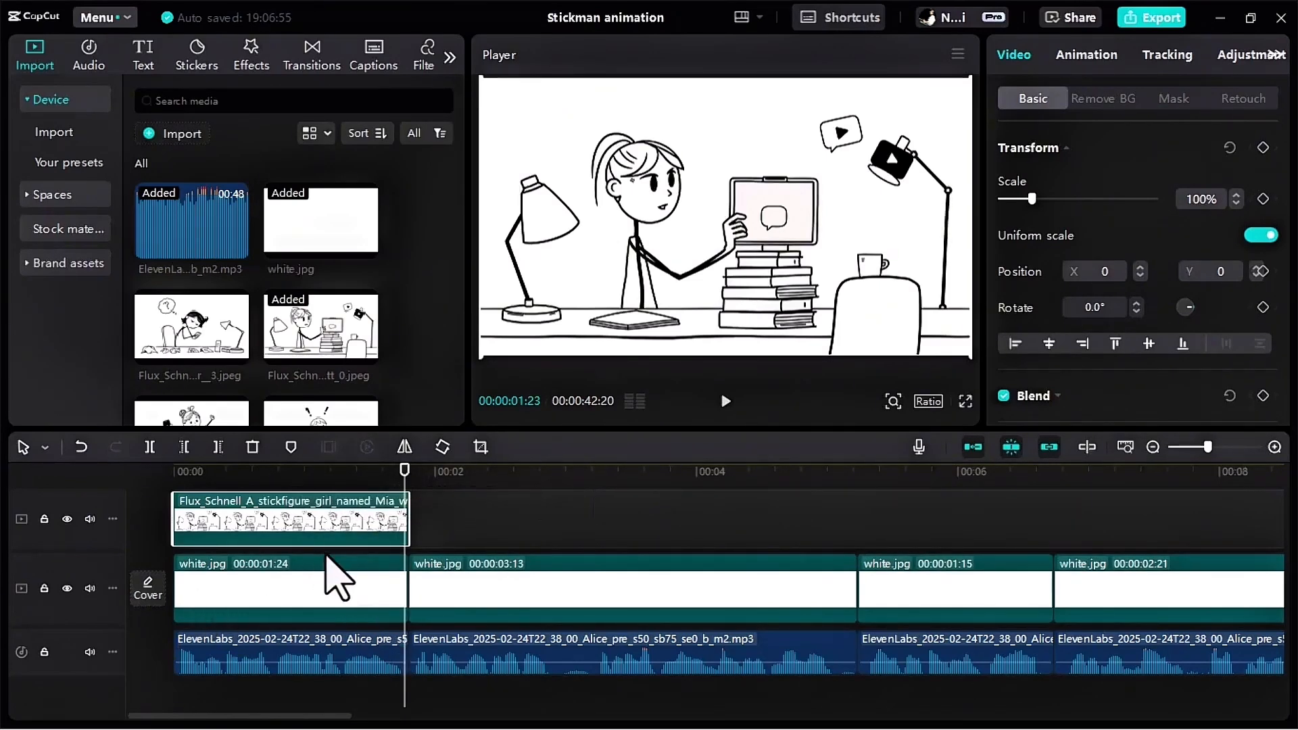
{"action": "left_click_drag", "start_coordinate": [404, 474], "coordinate": [304, 481]}
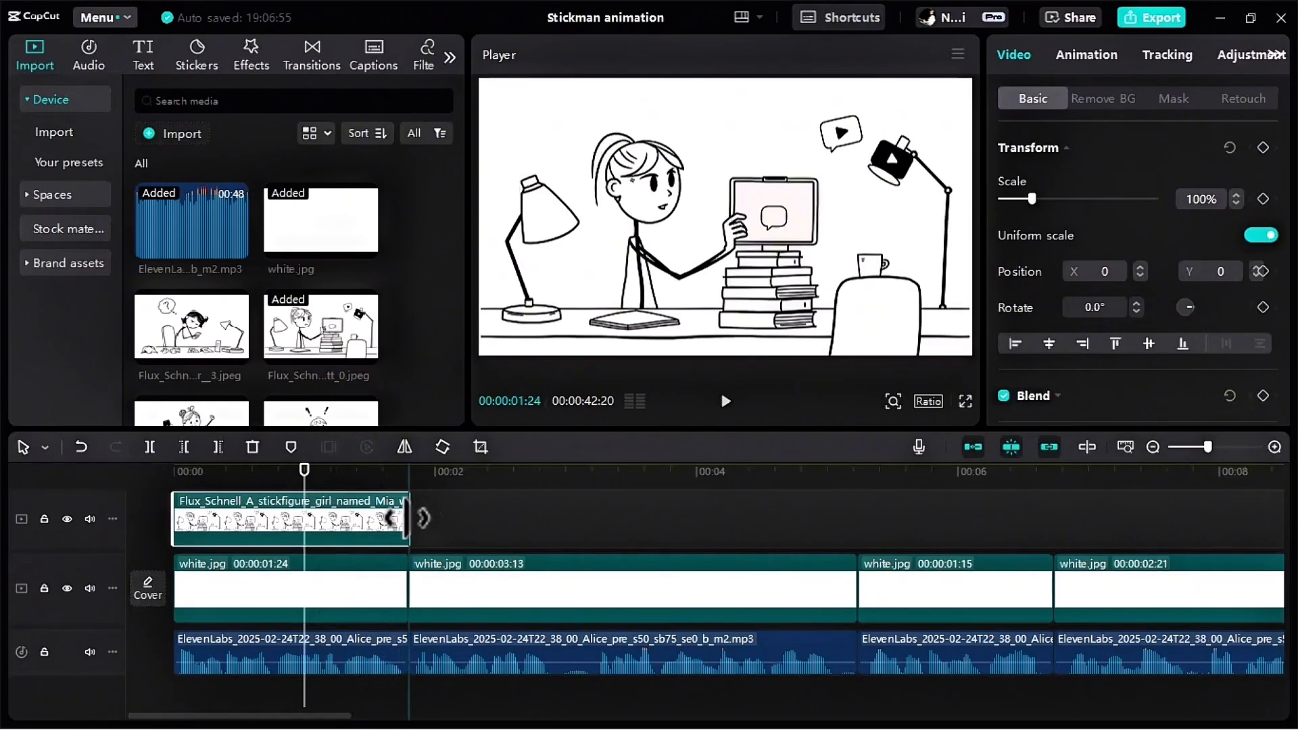
Play the timeline from the start through the second narration phrase.
{"action": "key", "text": "Home"}
{"action": "left_click", "coordinate": [725, 400]}
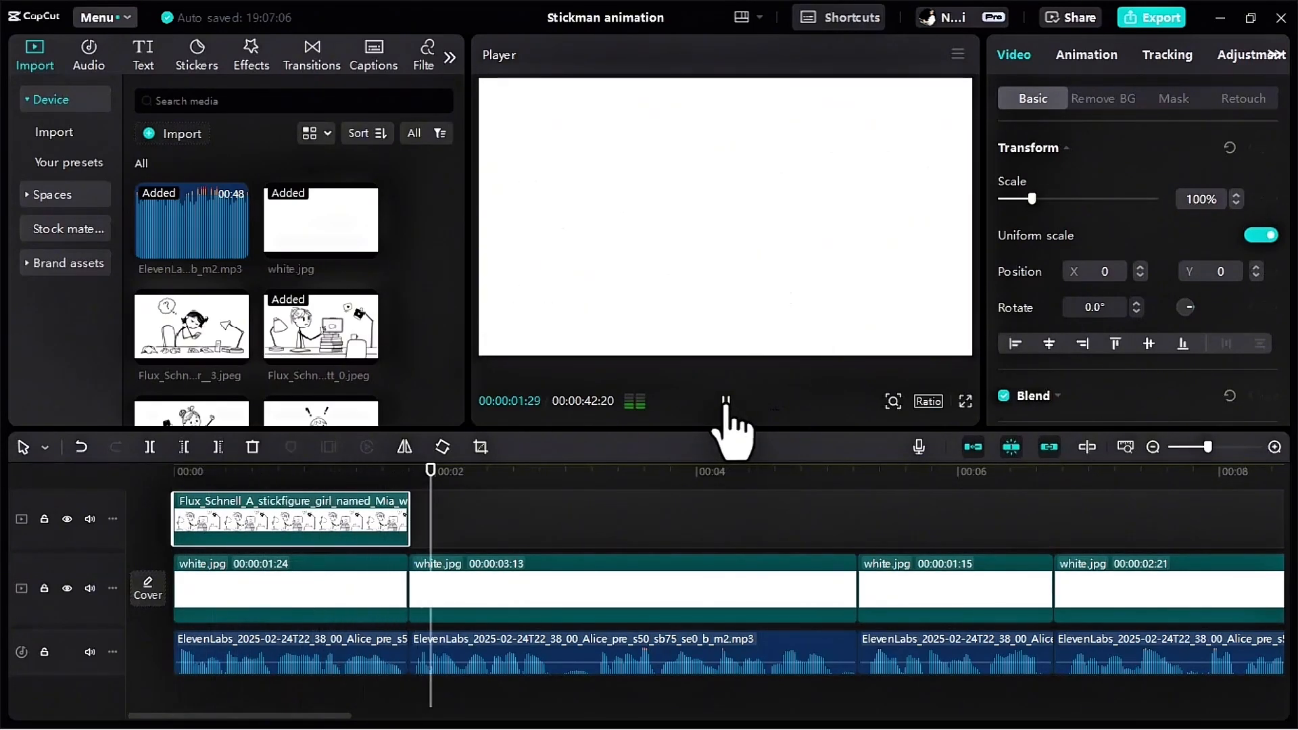
{"action": "left_click", "coordinate": [725, 401]}
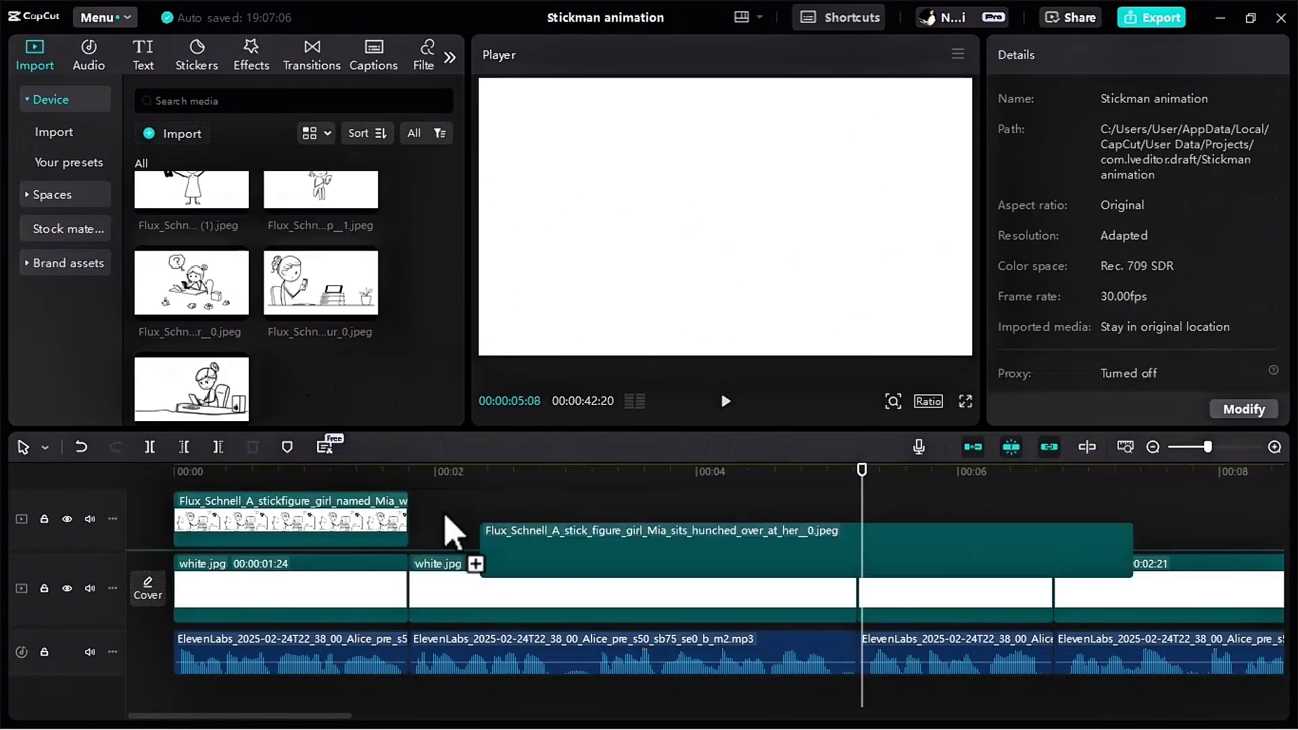
Add the hunched-over and round-head Mia images after the first picture and fit them to the second through fifth narration phrases.
{"action": "left_click_drag", "start_coordinate": [449, 513], "coordinate": [849, 537]}
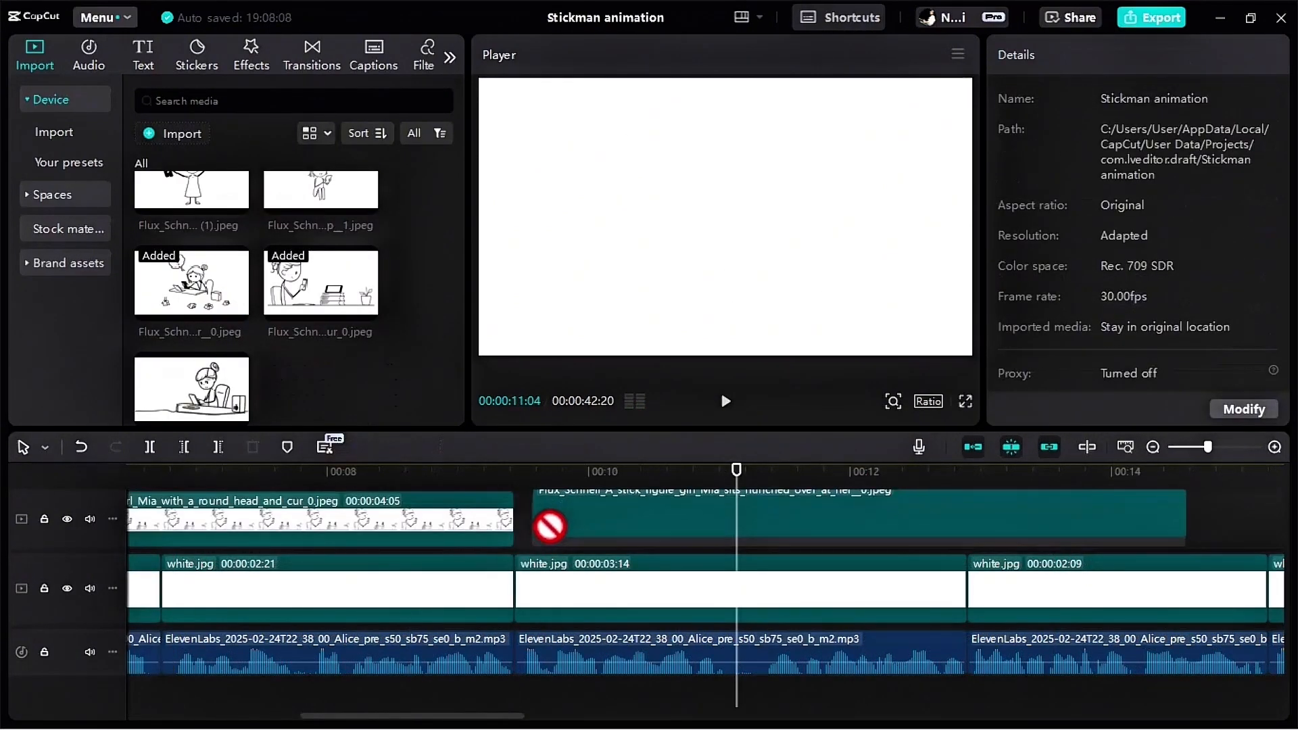
{"action": "left_click_drag", "start_coordinate": [550, 524], "coordinate": [960, 540]}
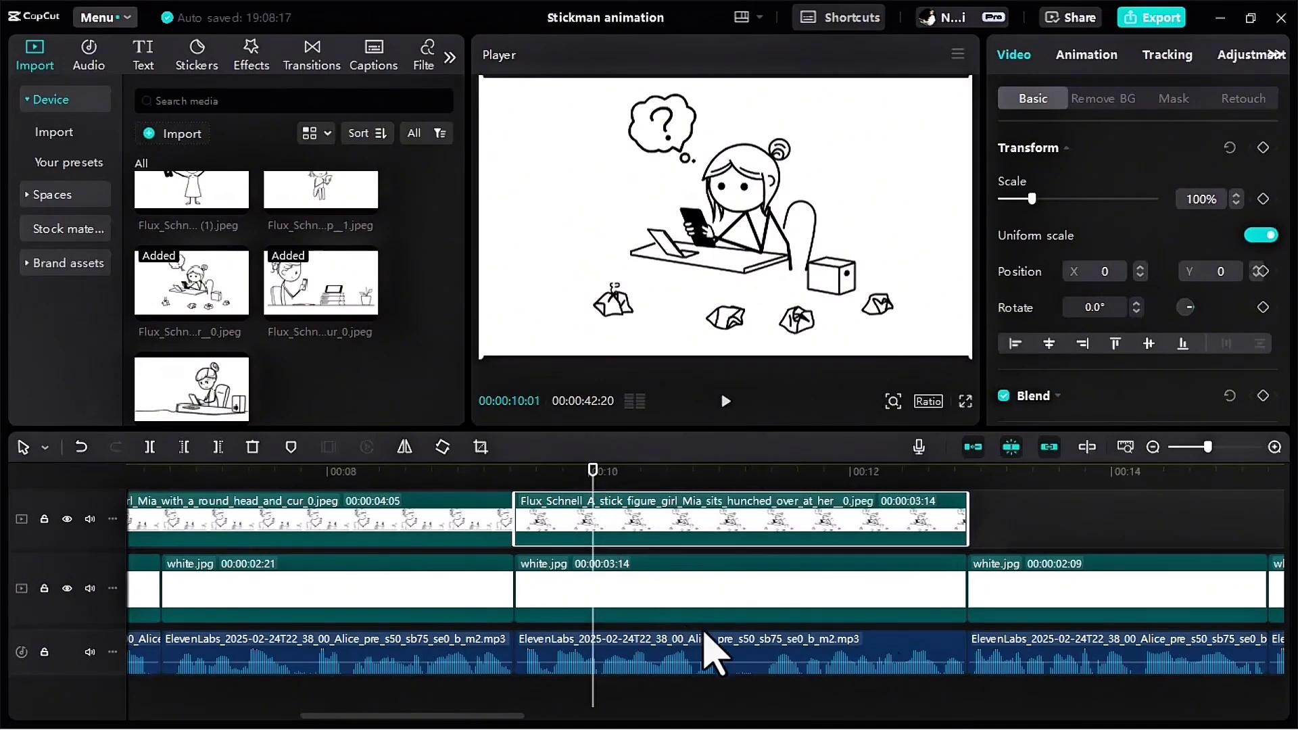
Play back the sequence from the start to check the placed images against the narration.
{"action": "left_click_drag", "start_coordinate": [1207, 448], "coordinate": [1183, 472]}
{"action": "scroll", "coordinate": [223, 324], "scroll_direction": "up", "scroll_amount": 5}
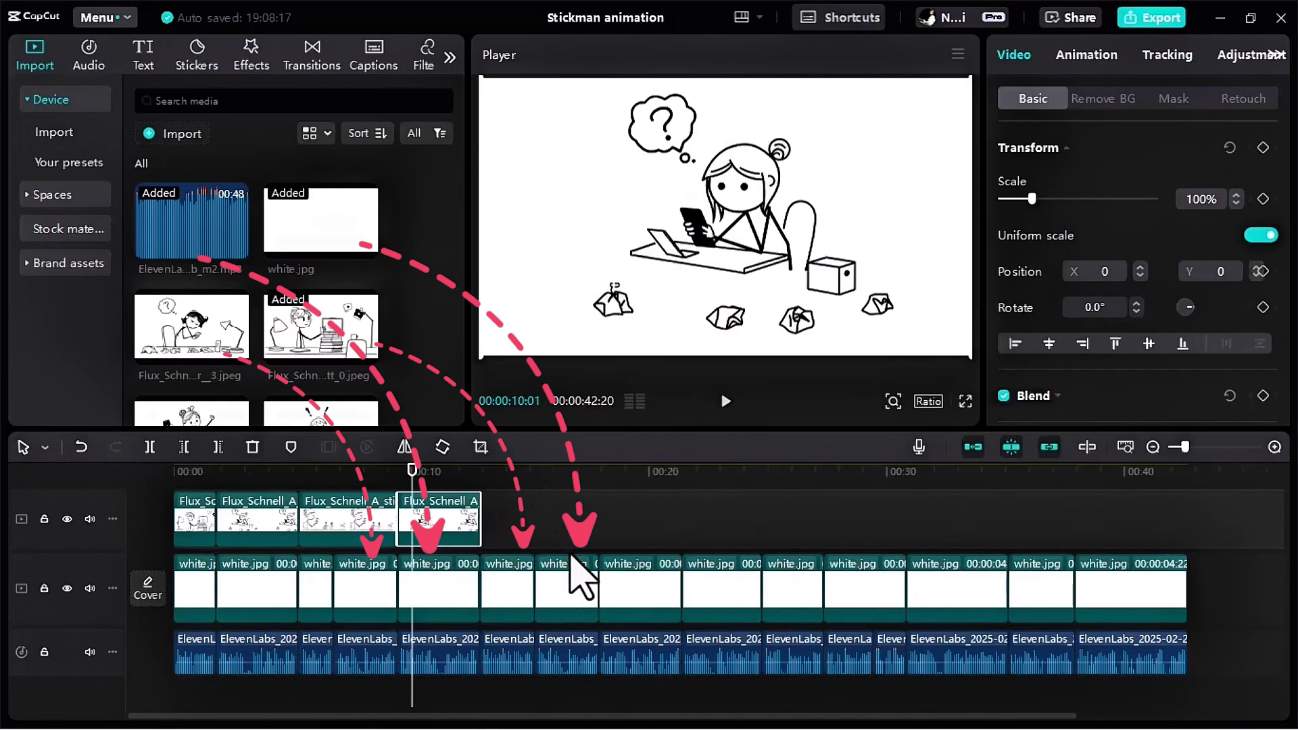
{"action": "left_click_drag", "start_coordinate": [412, 471], "coordinate": [160, 508]}
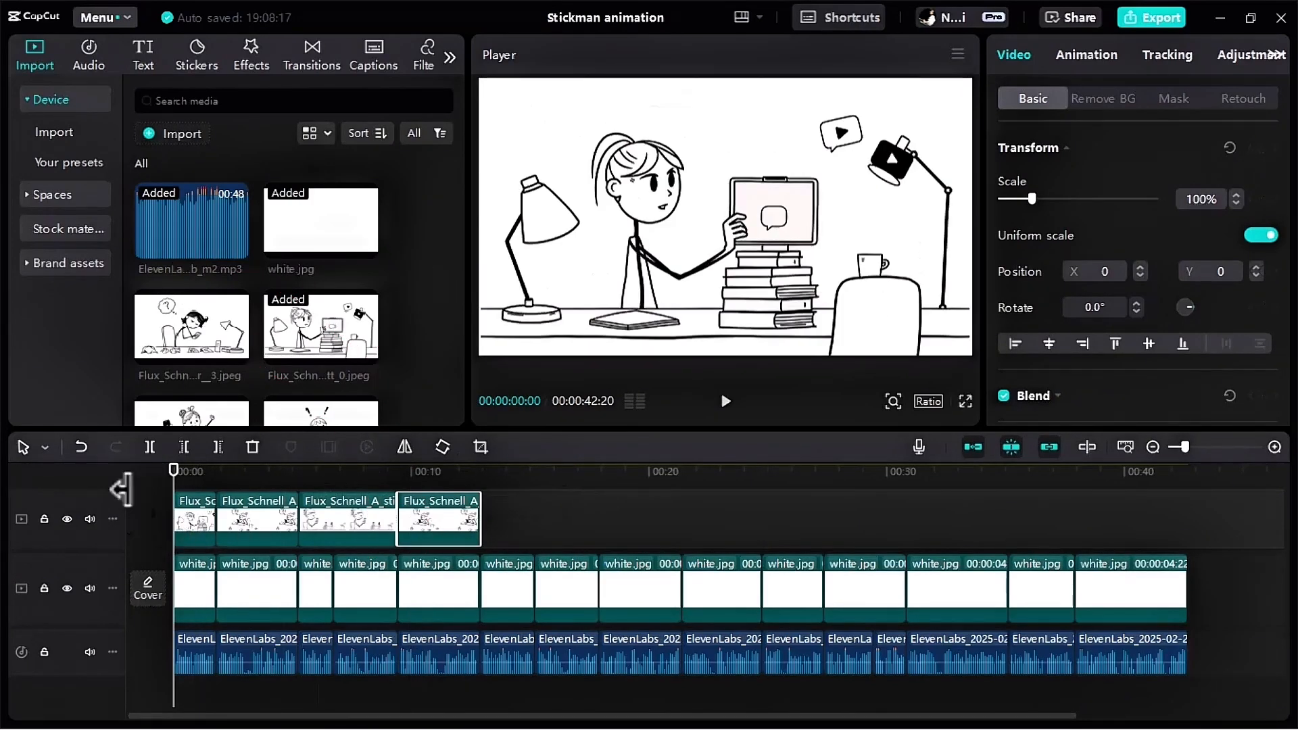
{"action": "left_click", "coordinate": [725, 402]}
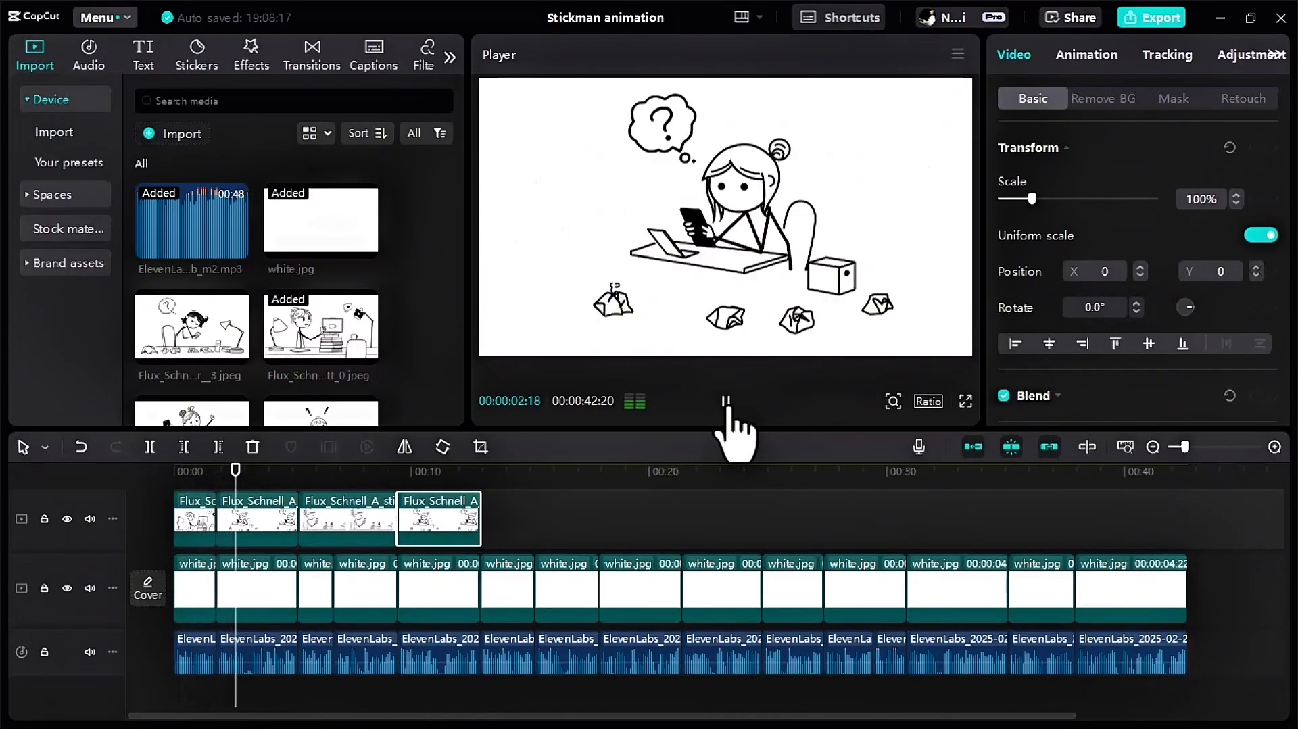
{"action": "left_click", "coordinate": [726, 402]}
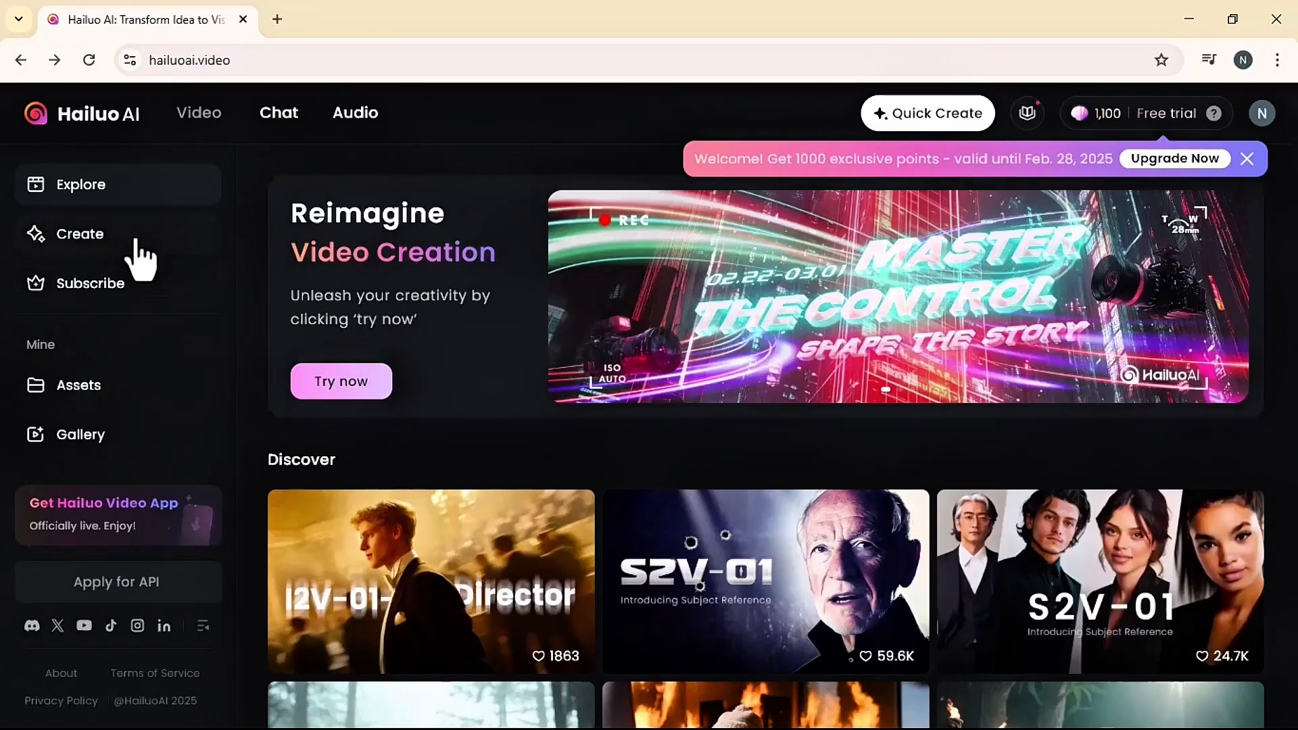
In Hailuo AI, animate the girl-at-desk image with the prompt "The girl in the photo is working with the phone in her hand".
{"action": "left_click", "coordinate": [82, 237]}
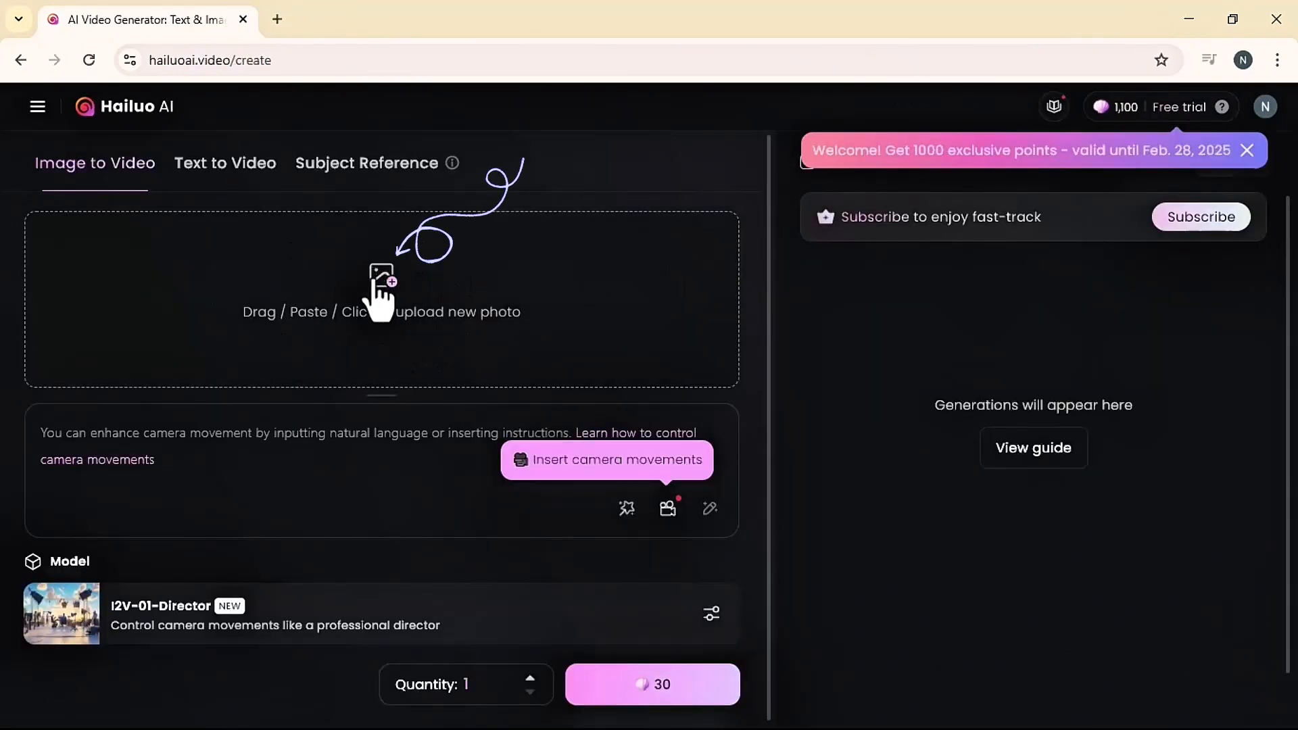
{"action": "left_click", "coordinate": [371, 281]}
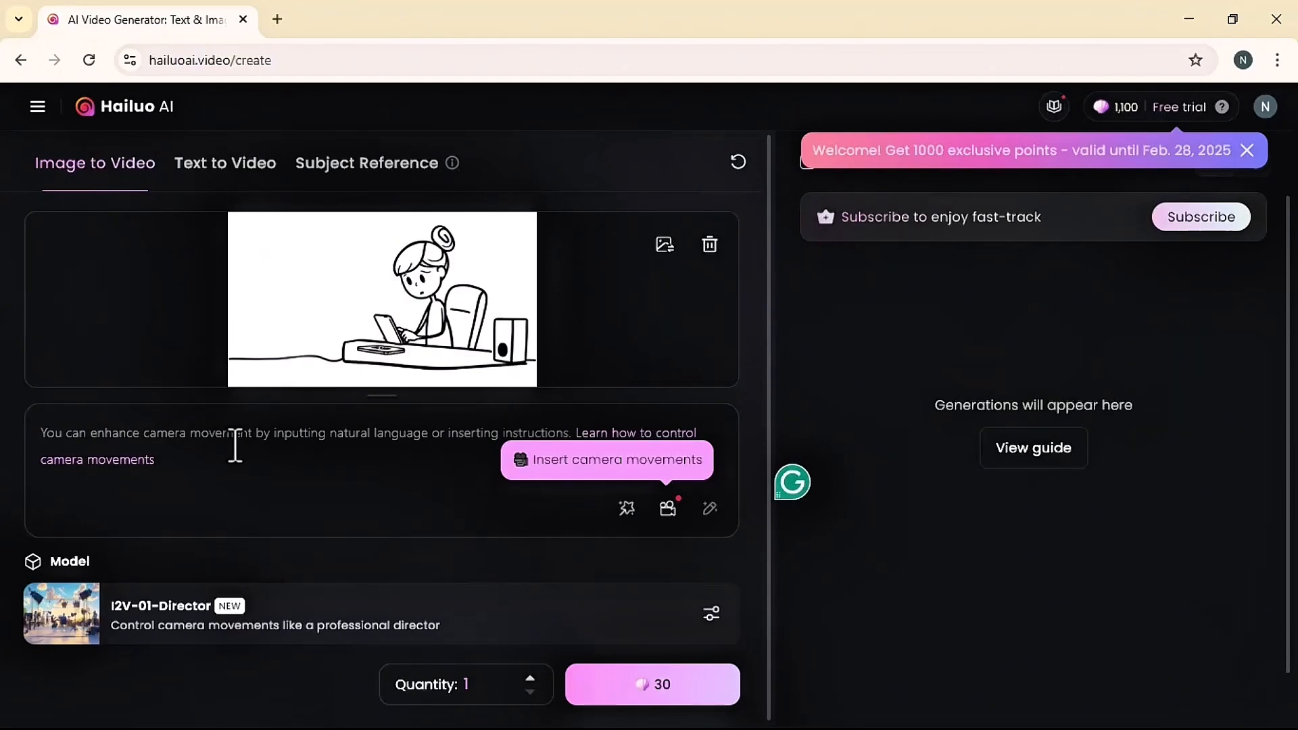
{"action": "type", "text": "The"}
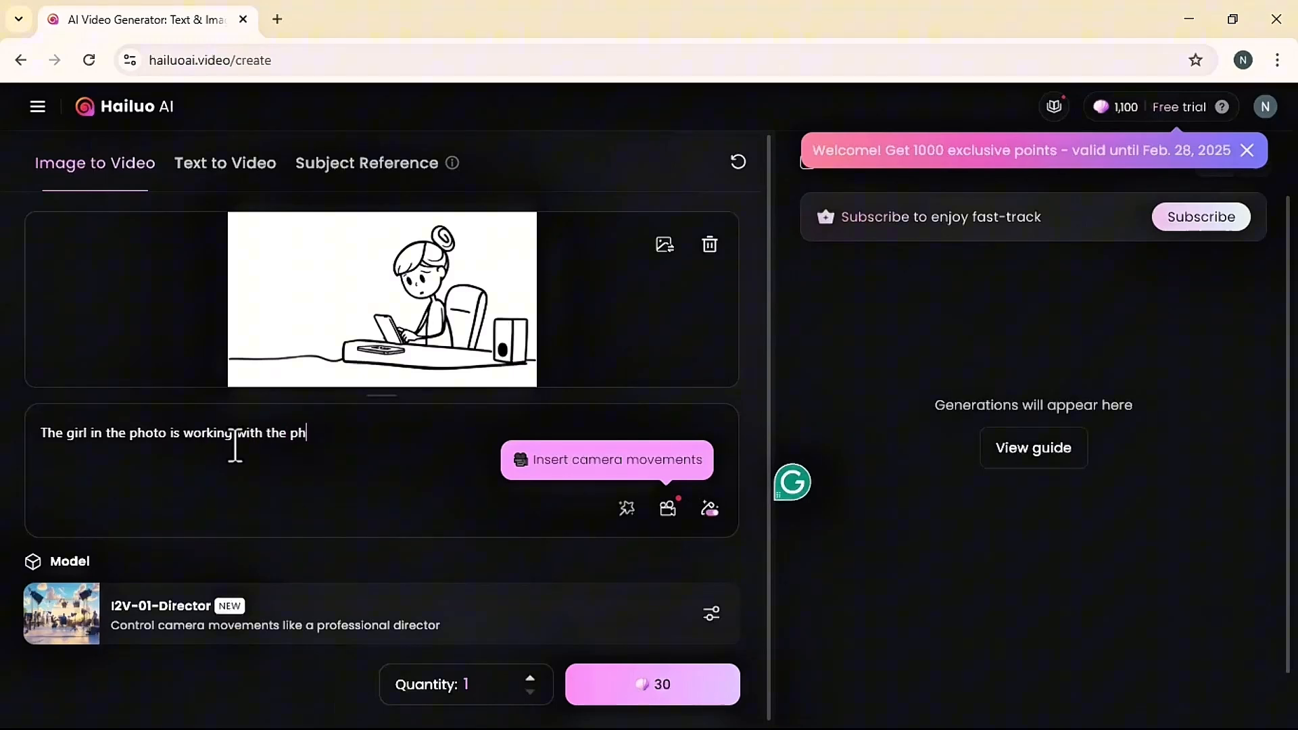
{"action": "left_click", "coordinate": [664, 686]}
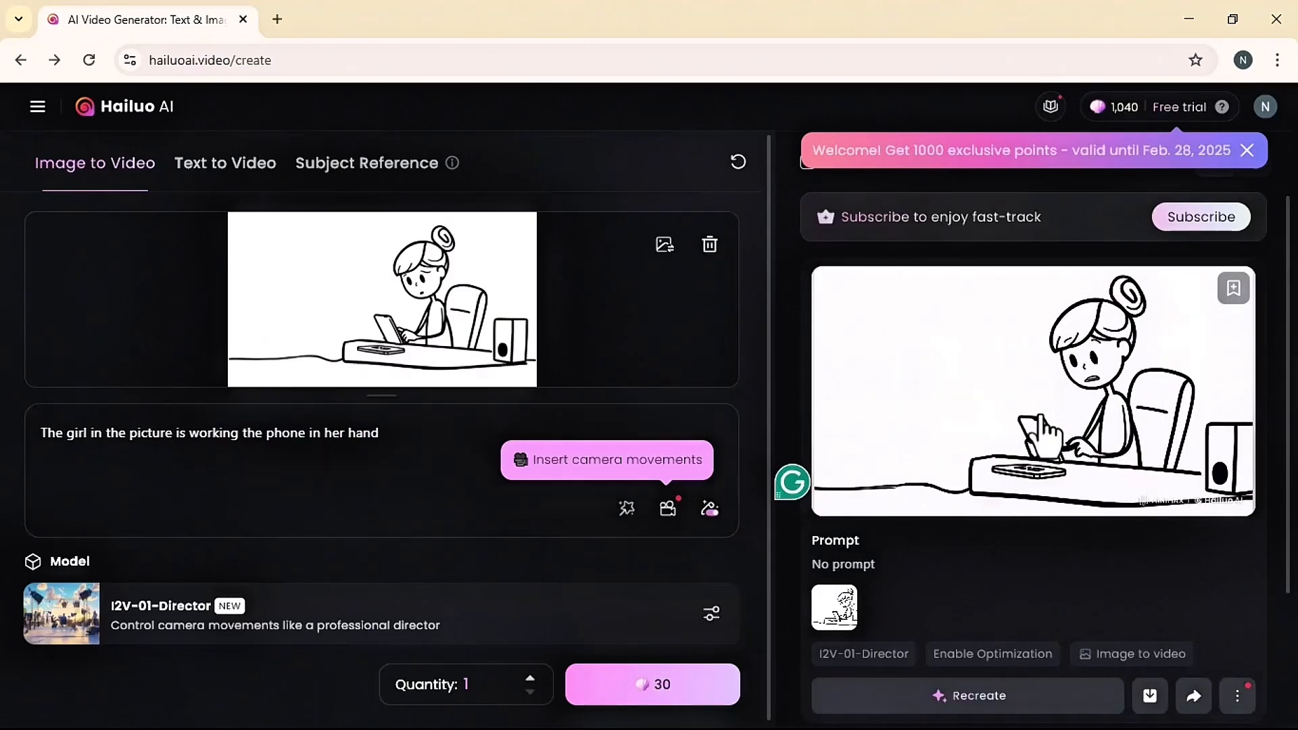
Open the generated video of the girl at the desk, download it, and return to the creation page.
{"action": "left_click", "coordinate": [1044, 432]}
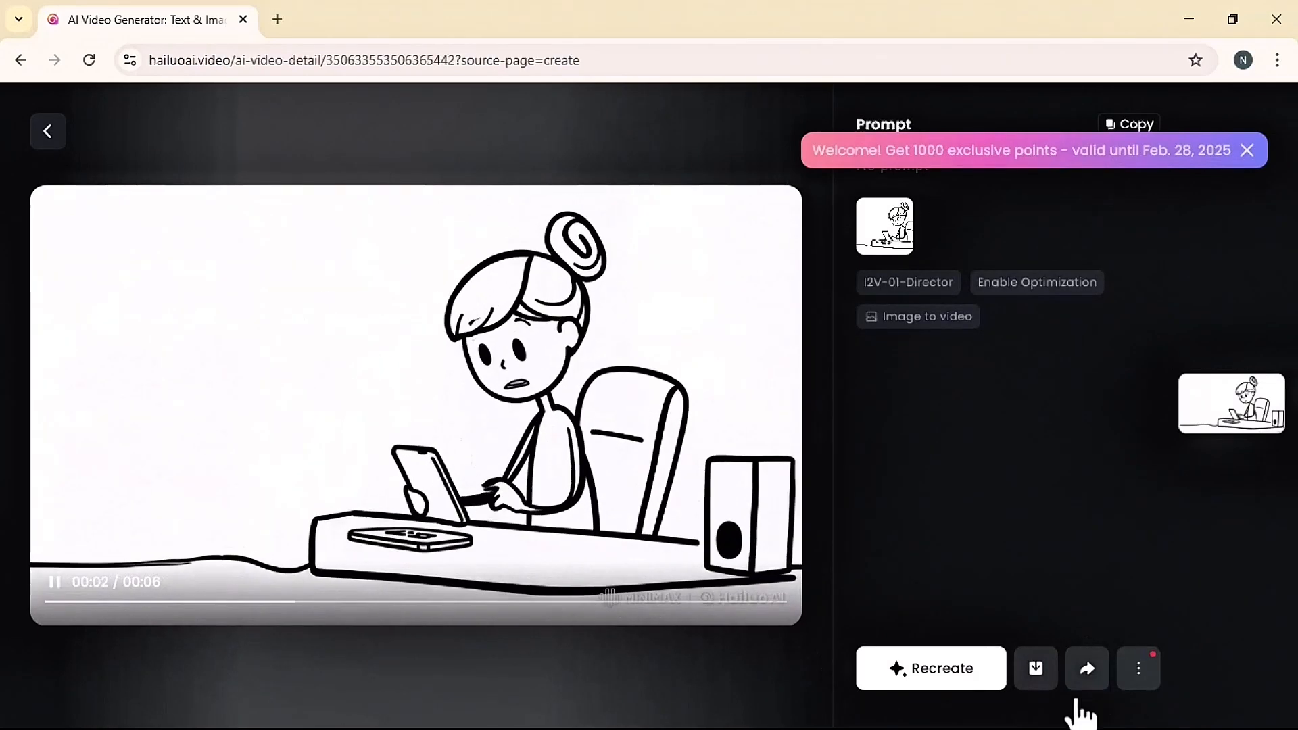
{"action": "left_click", "coordinate": [1035, 669]}
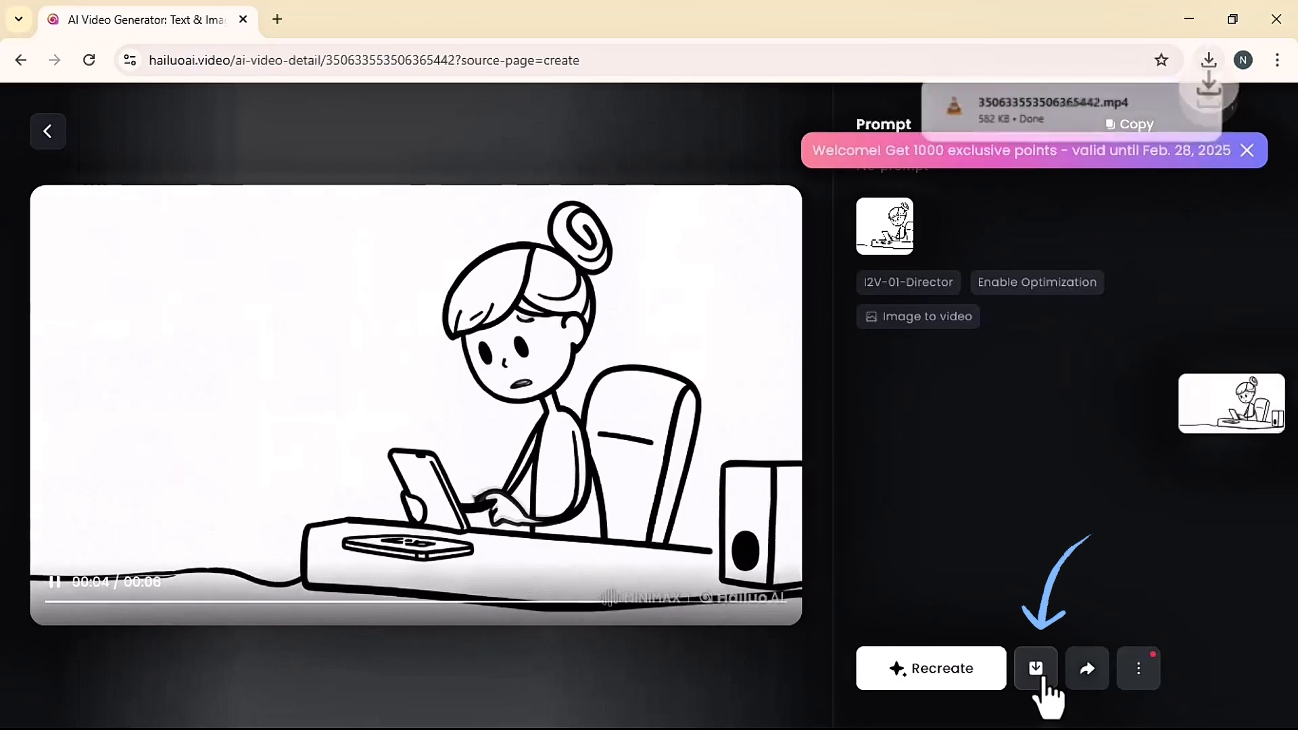
{"action": "left_click", "coordinate": [48, 131]}
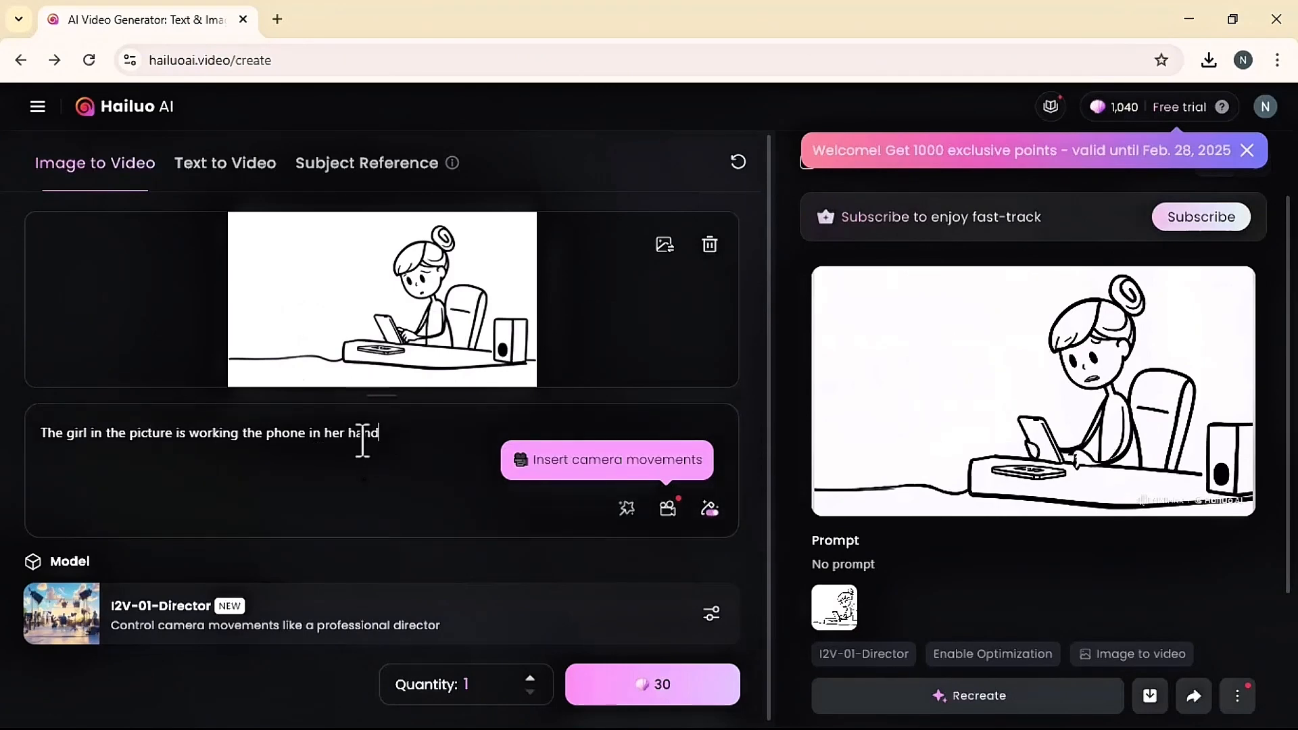
{"action": "left_click_drag", "start_coordinate": [363, 440], "coordinate": [67, 436]}
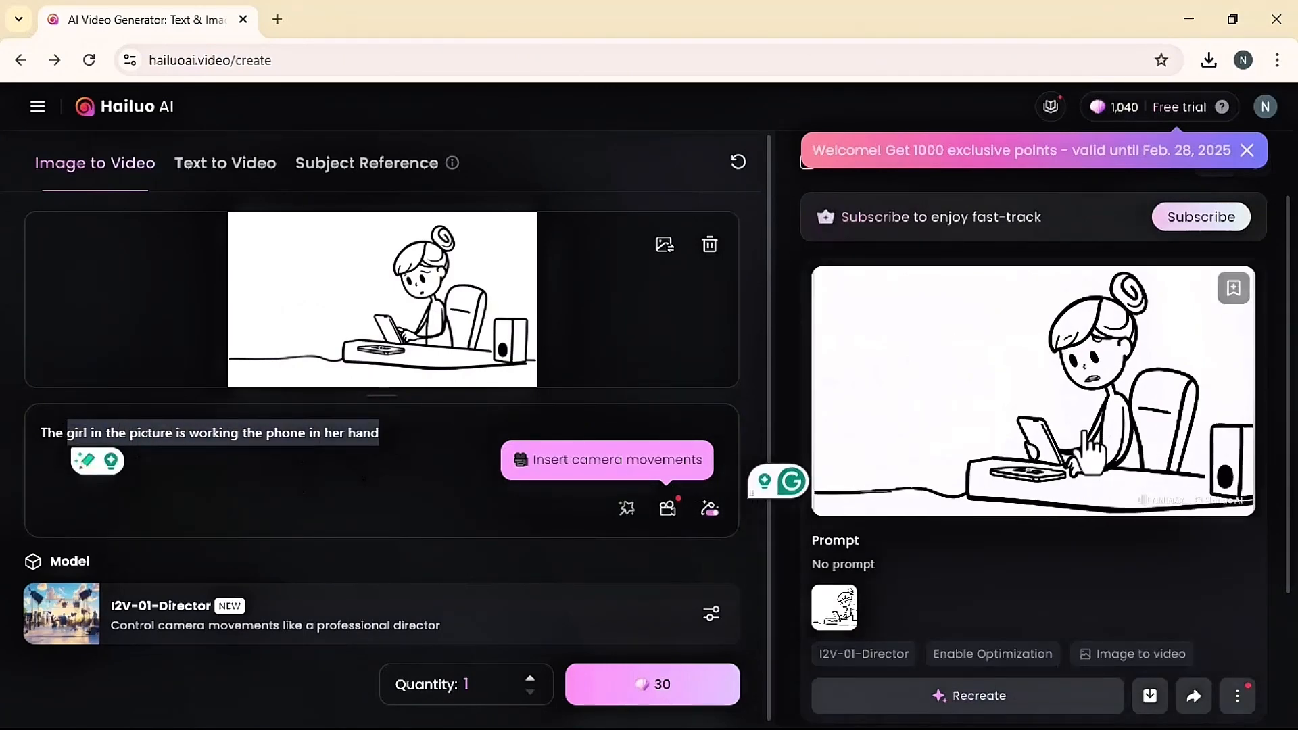